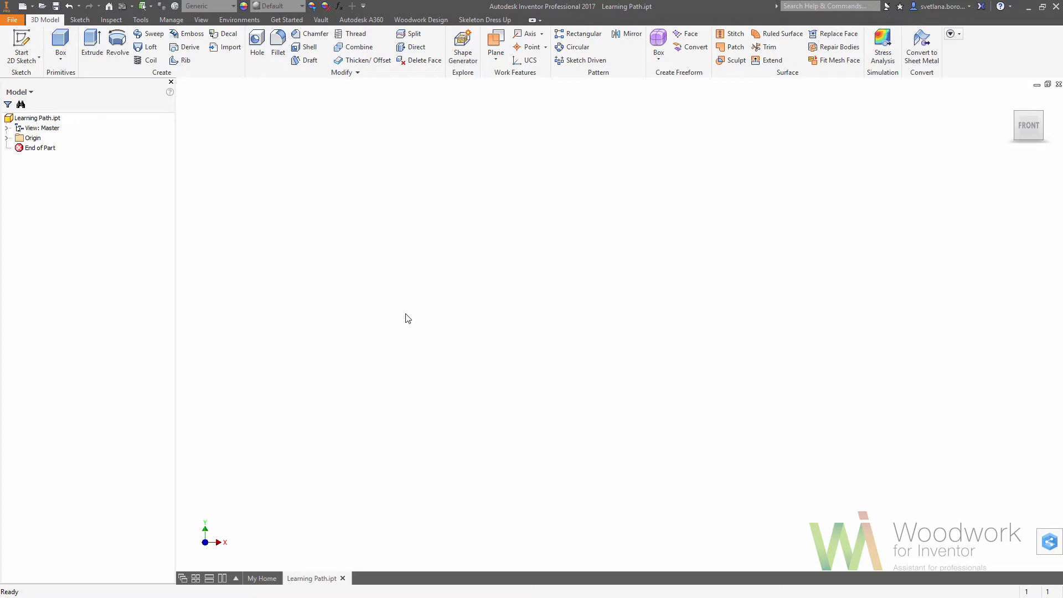
# Sketch a centre-point rectangle at the origin on the XY plane with the named dimensions Width=2000 and Depth=600, and finish the sketch.
pyautogui.click(39, 58)
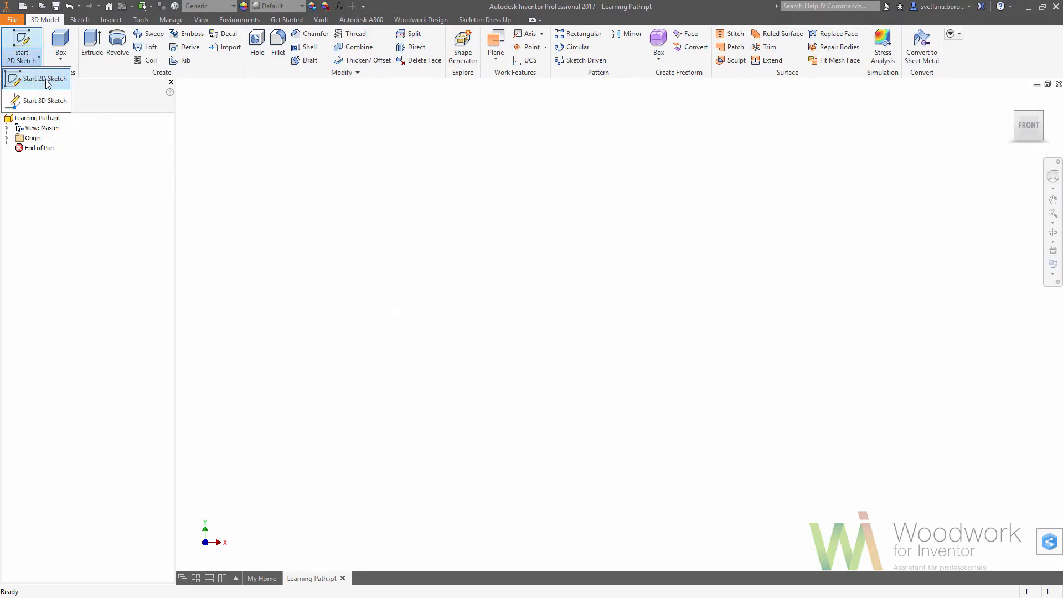
pyautogui.click(33, 78)
pyautogui.click(549, 201)
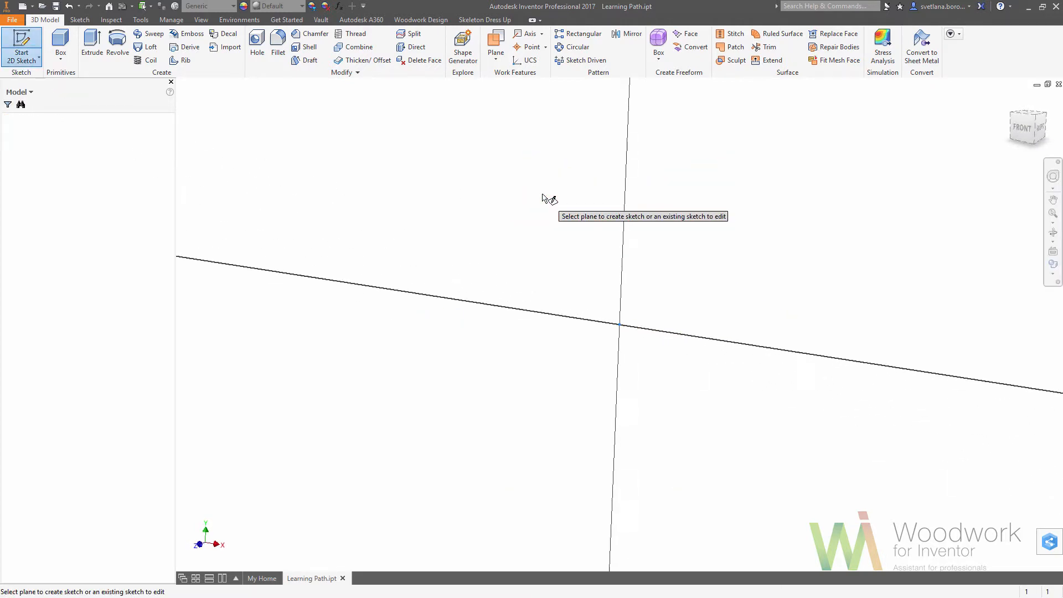
pyautogui.click(140, 41)
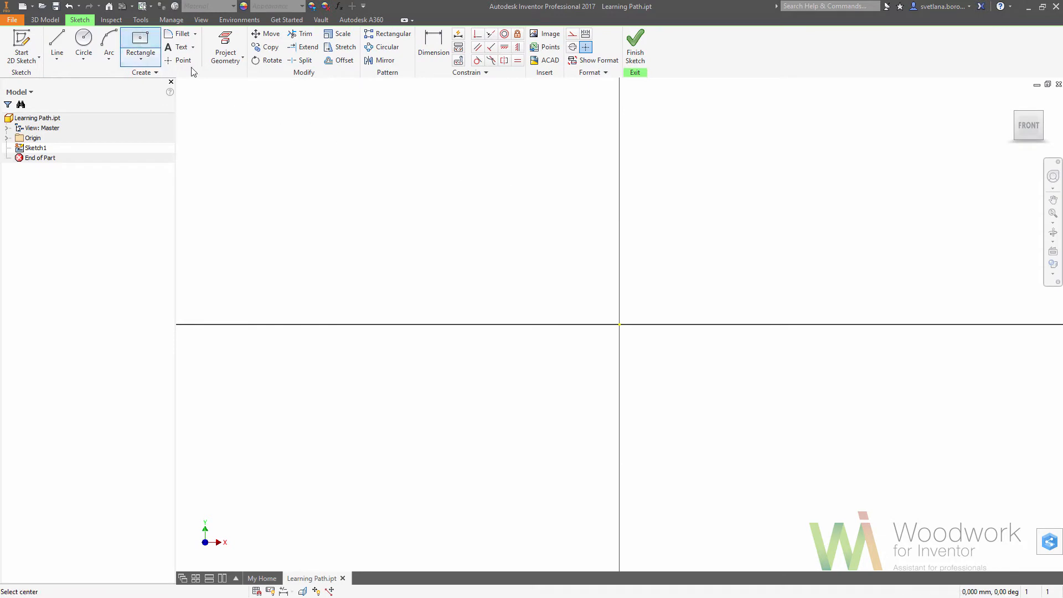
pyautogui.click(619, 324)
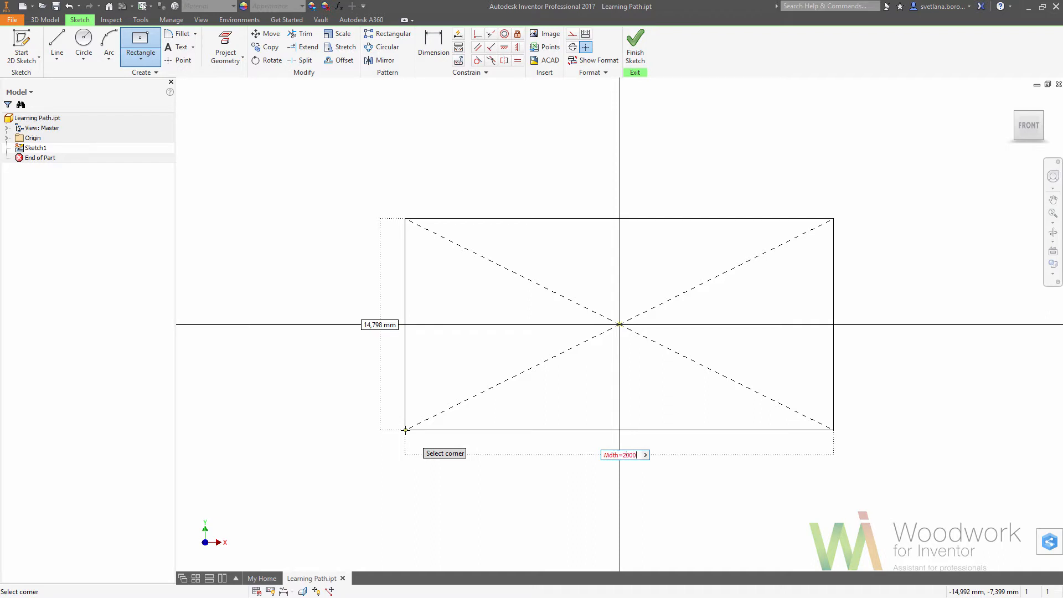
pyautogui.write('2000')
pyautogui.press('Tab')
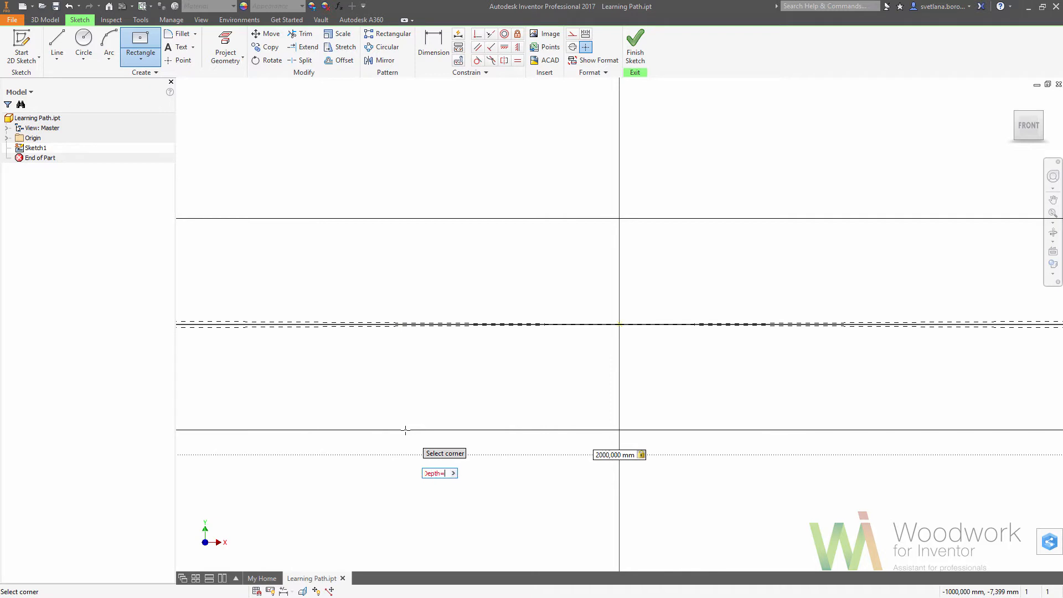
pyautogui.write('Depth=600')
pyautogui.press('Return')
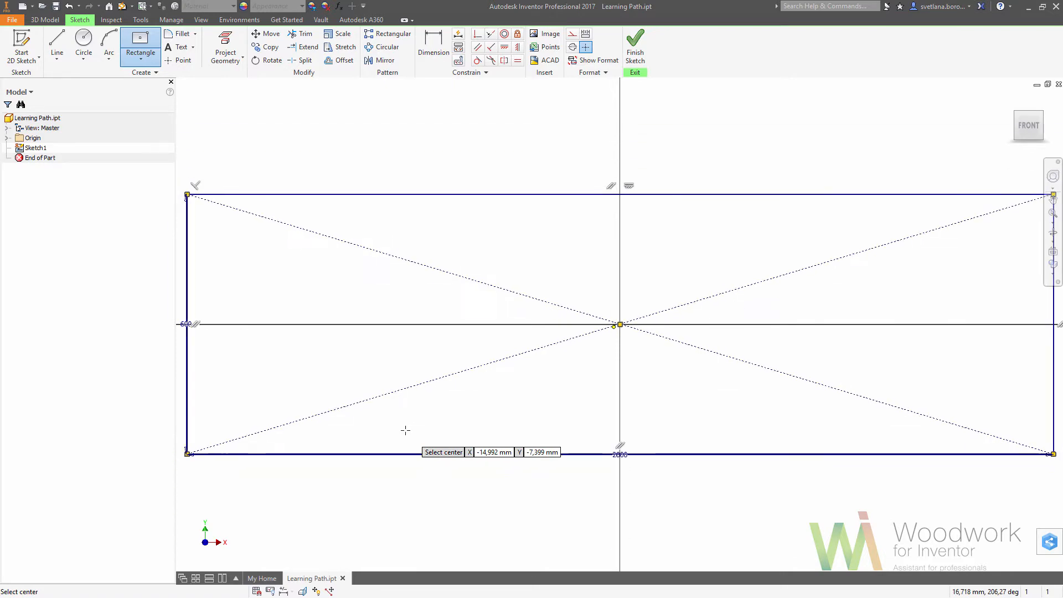
pyautogui.click(635, 61)
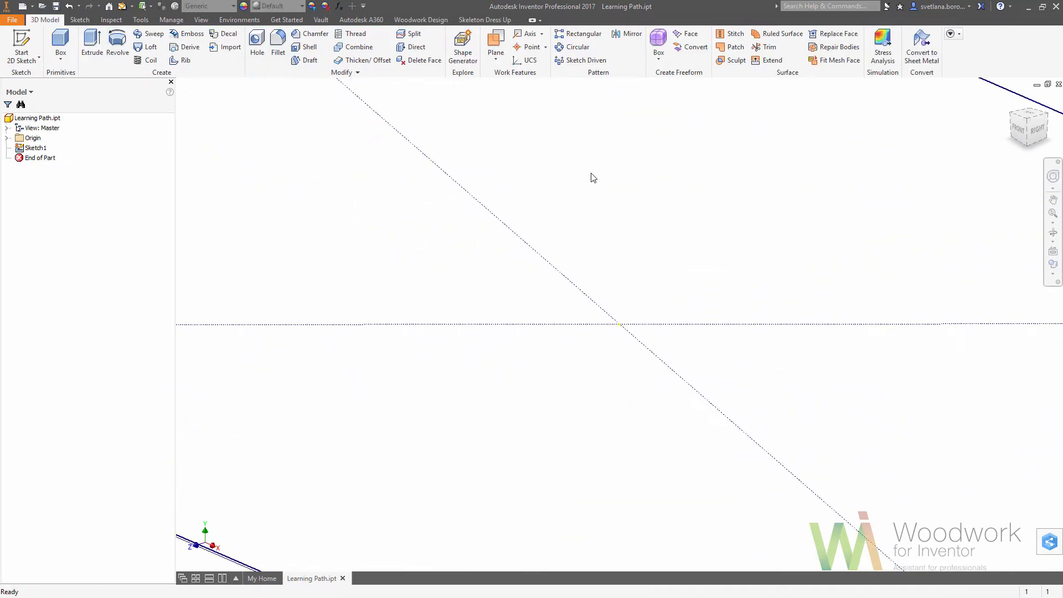
# Extrude the rectangle symmetrically into a solid with the named distance Height=850.
pyautogui.click(92, 44)
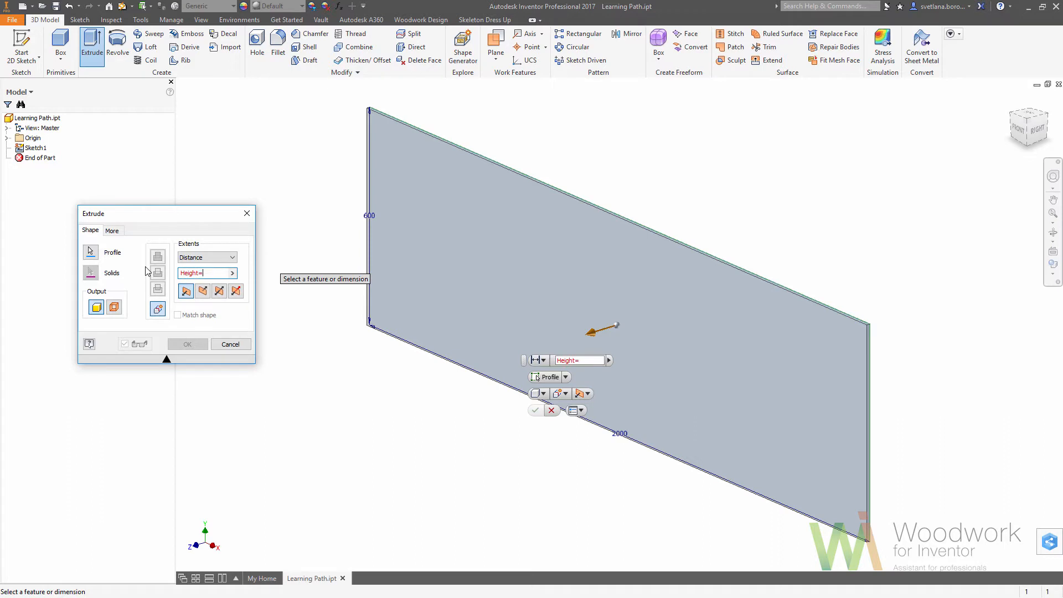
pyautogui.write('50')
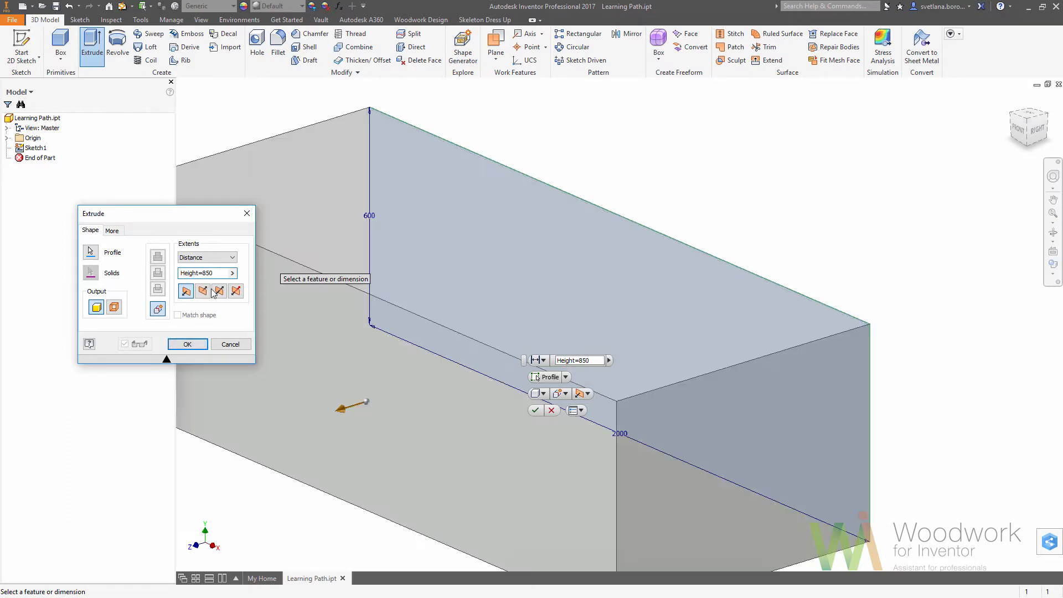
pyautogui.click(220, 291)
pyautogui.click(201, 344)
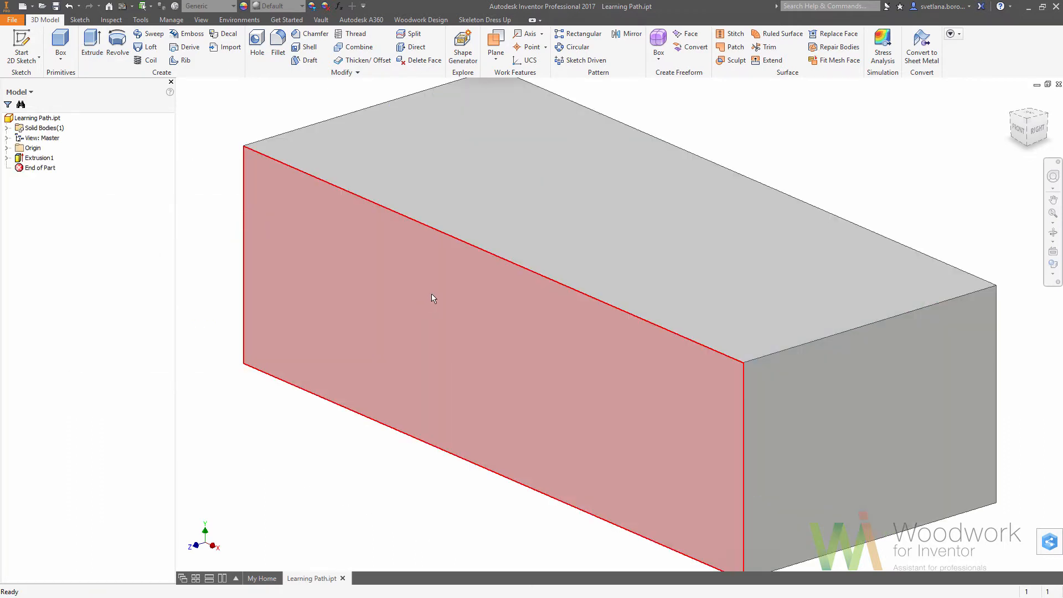
# Redefine the box's bottom view as the Front view and return to the home view.
pyautogui.click(1011, 100)
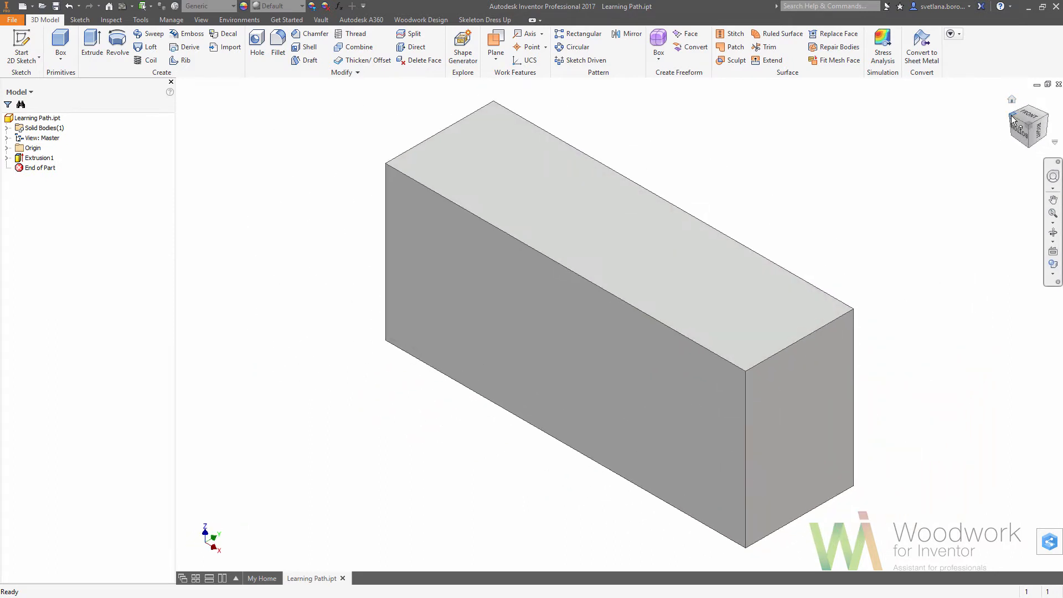
pyautogui.click(1018, 133)
pyautogui.rightClick(1025, 125)
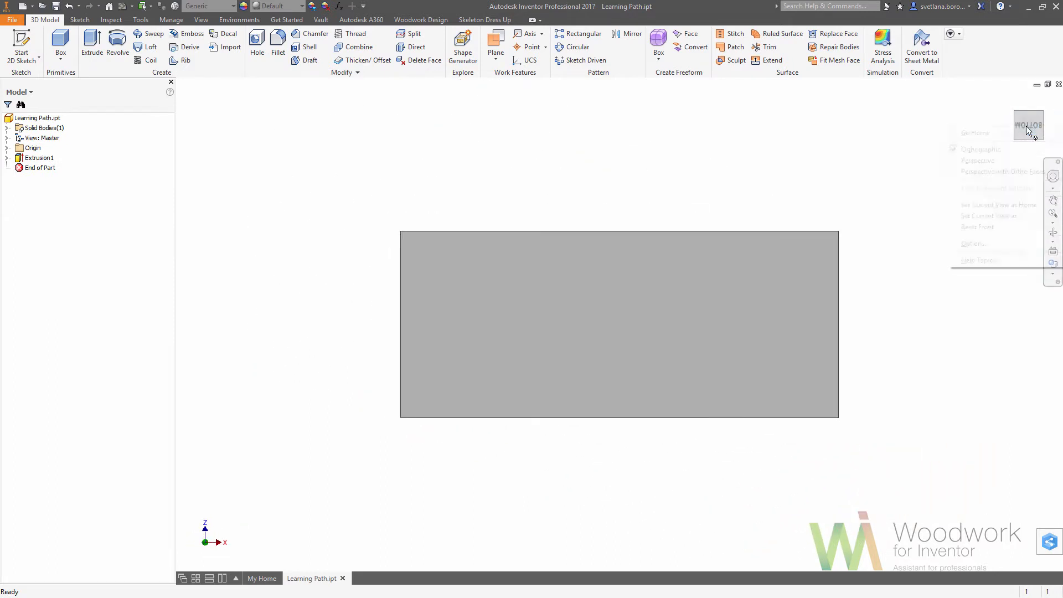
pyautogui.moveTo(1005, 217)
pyautogui.click(925, 227)
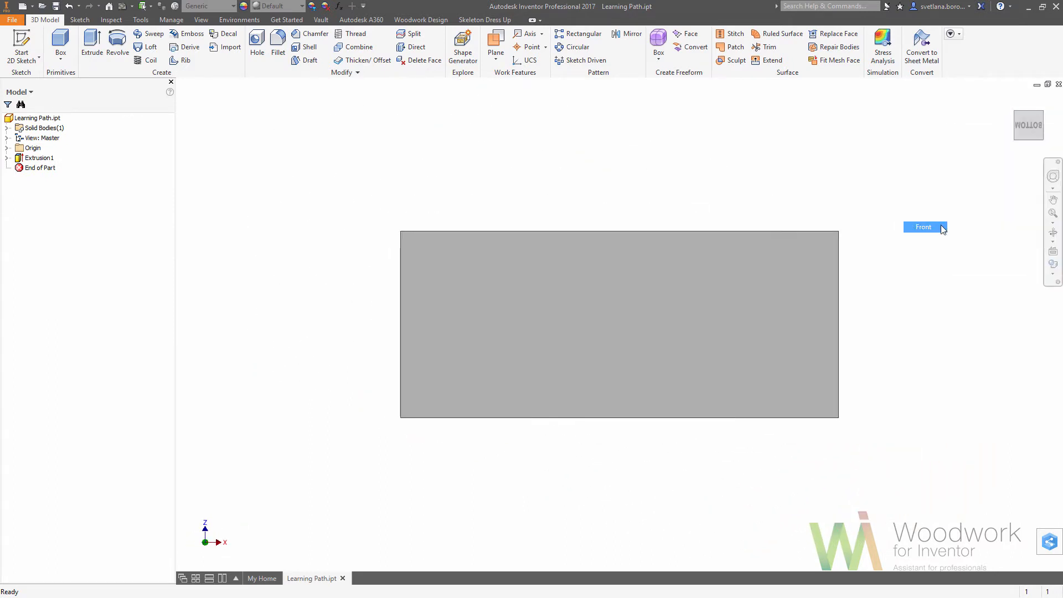
pyautogui.click(1014, 101)
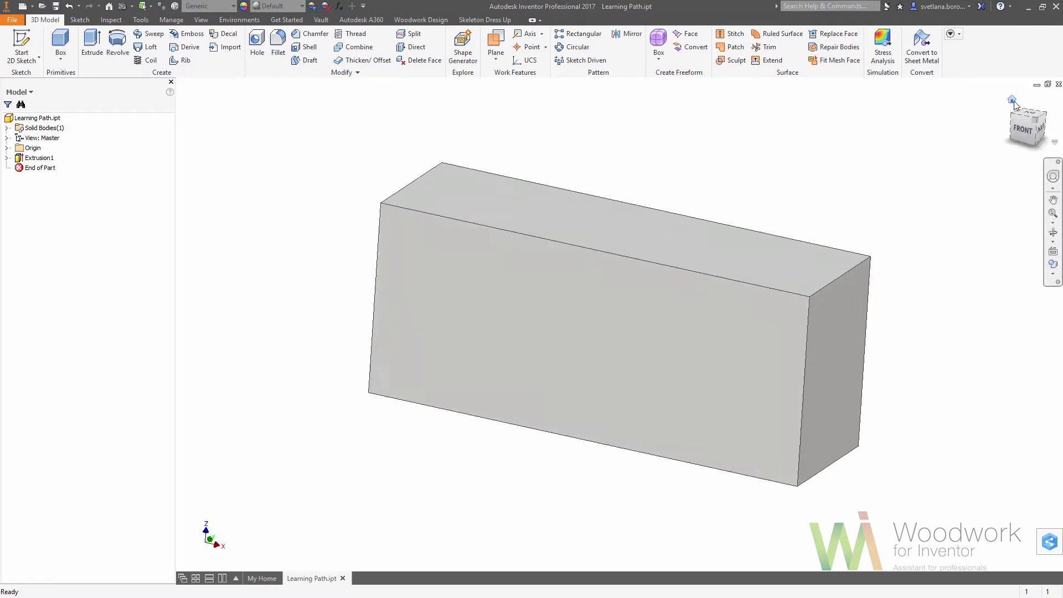
# Add a numeric user parameter named Body_panel_thickness with the value 30 mm.
pyautogui.click(339, 7)
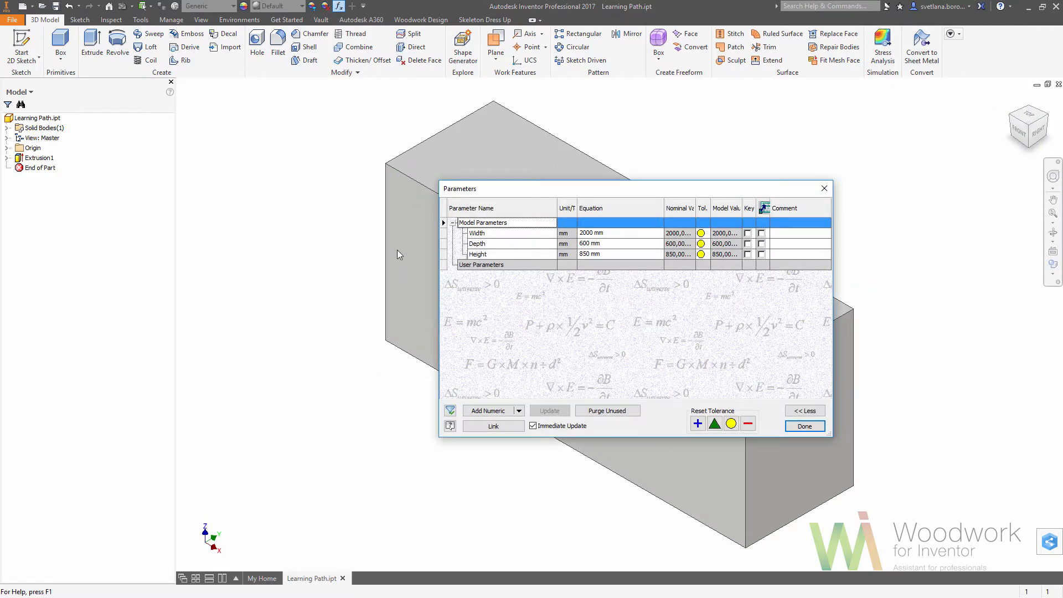
pyautogui.click(495, 412)
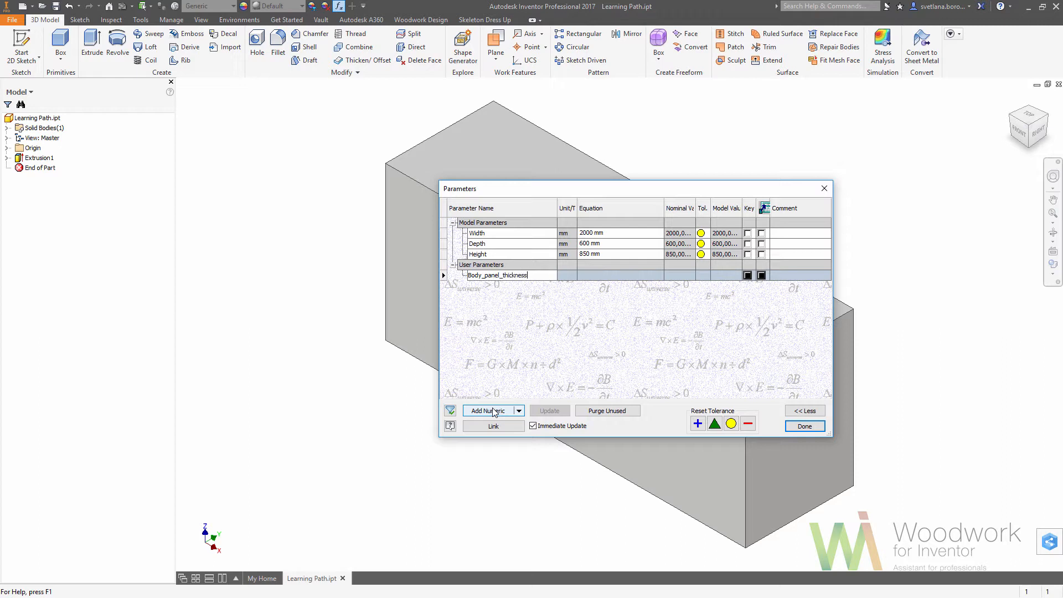
pyautogui.press('Return')
pyautogui.click(608, 277)
pyautogui.write('30')
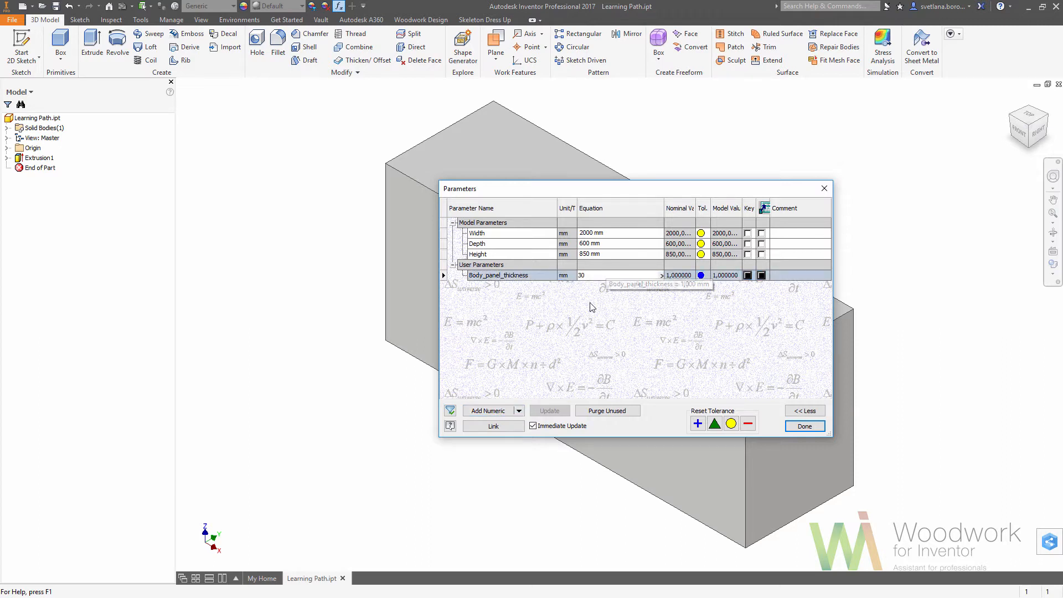
pyautogui.press('Return')
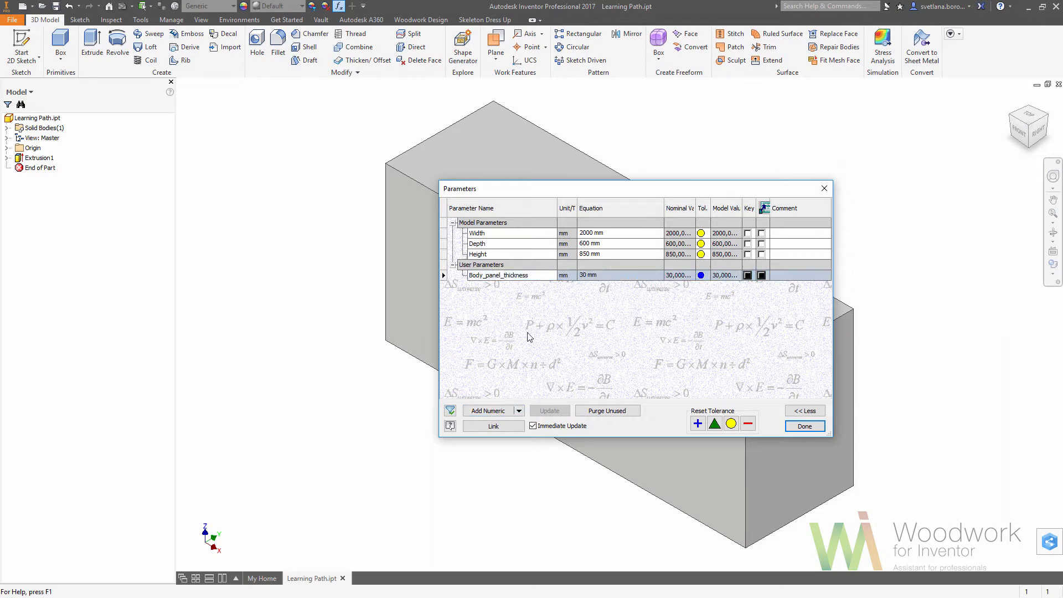
# Add a numeric user parameter named Internal_panel_thickness with the value 18 mm.
pyautogui.click(488, 410)
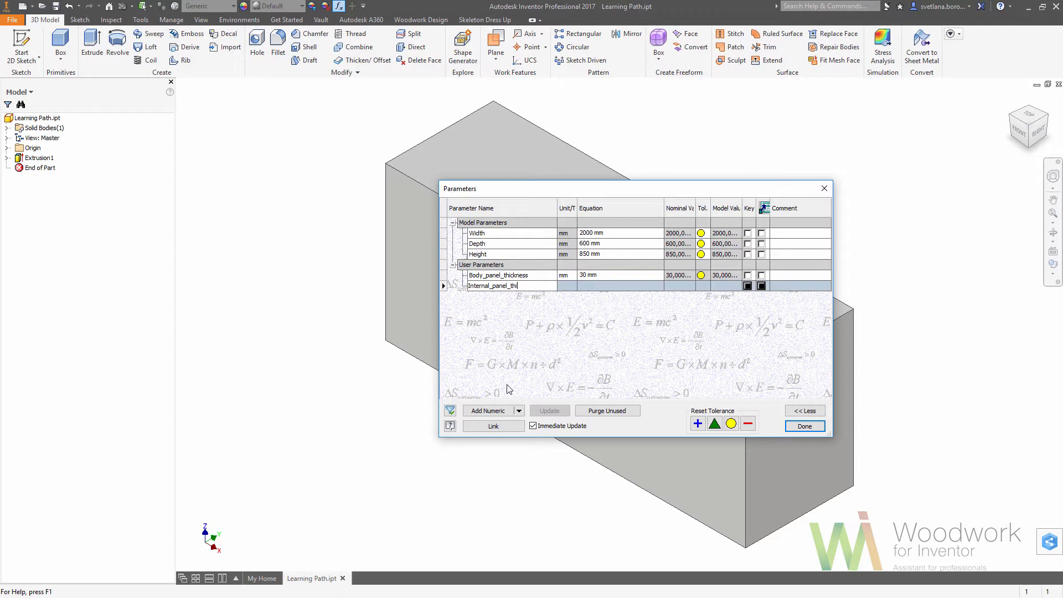
pyautogui.write('Internal_panel_thickness')
pyautogui.press('Return')
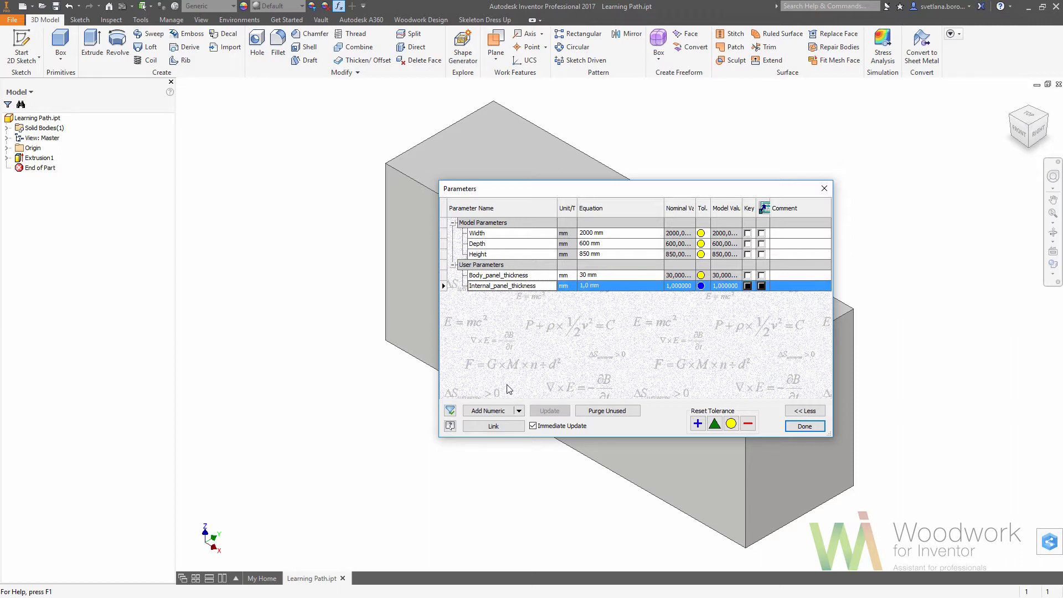
pyautogui.click(593, 287)
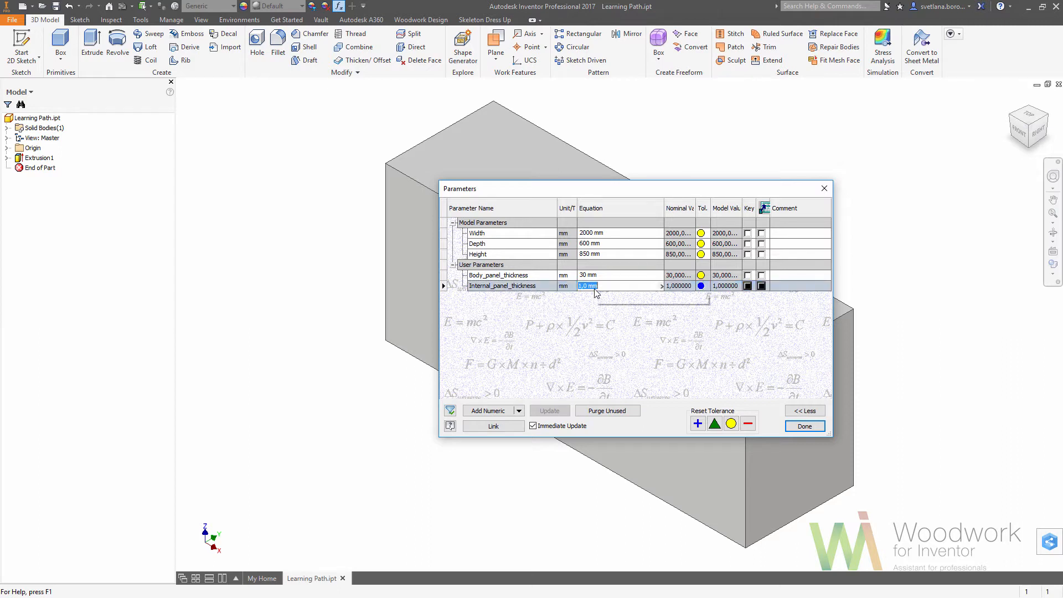
pyautogui.write('18')
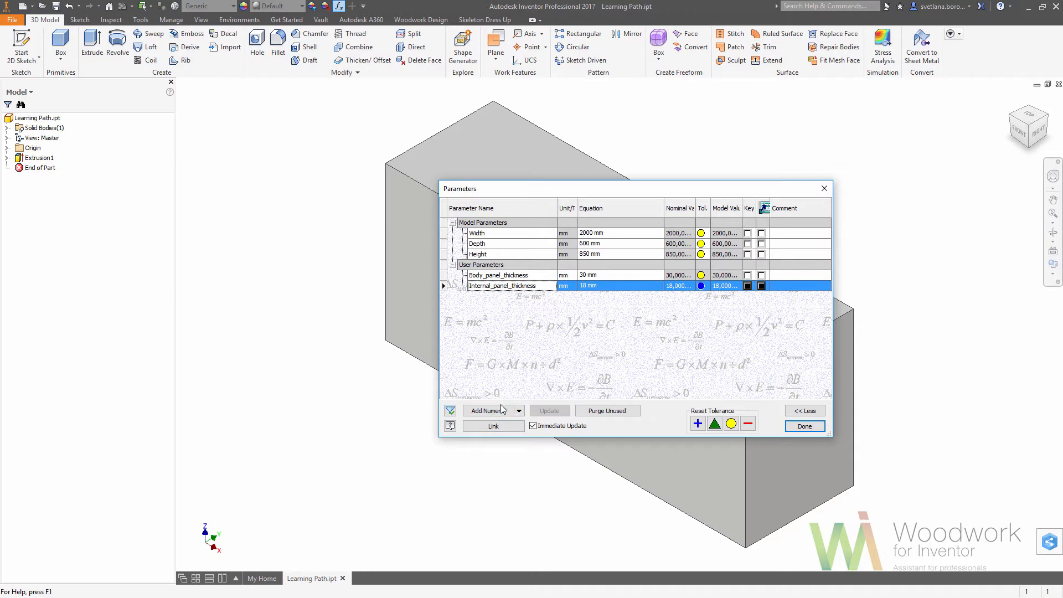
# Add a numeric user parameter named Facade_panel_thickness with the value 18 mm and finish editing the parameters.
pyautogui.click(501, 411)
pyautogui.click(501, 410)
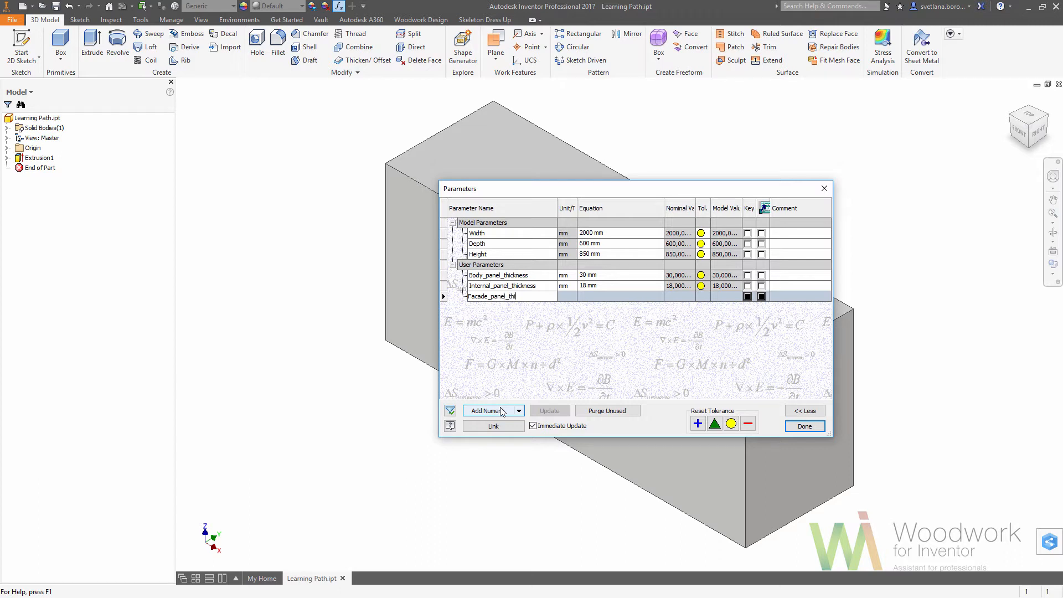
pyautogui.press('Return')
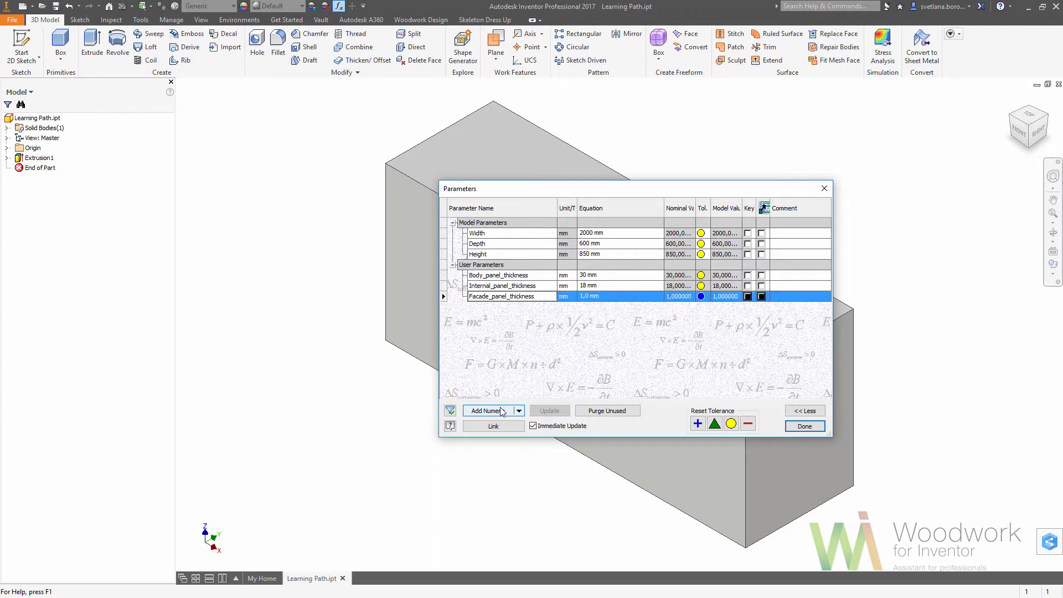
pyautogui.click(608, 296)
pyautogui.write('18')
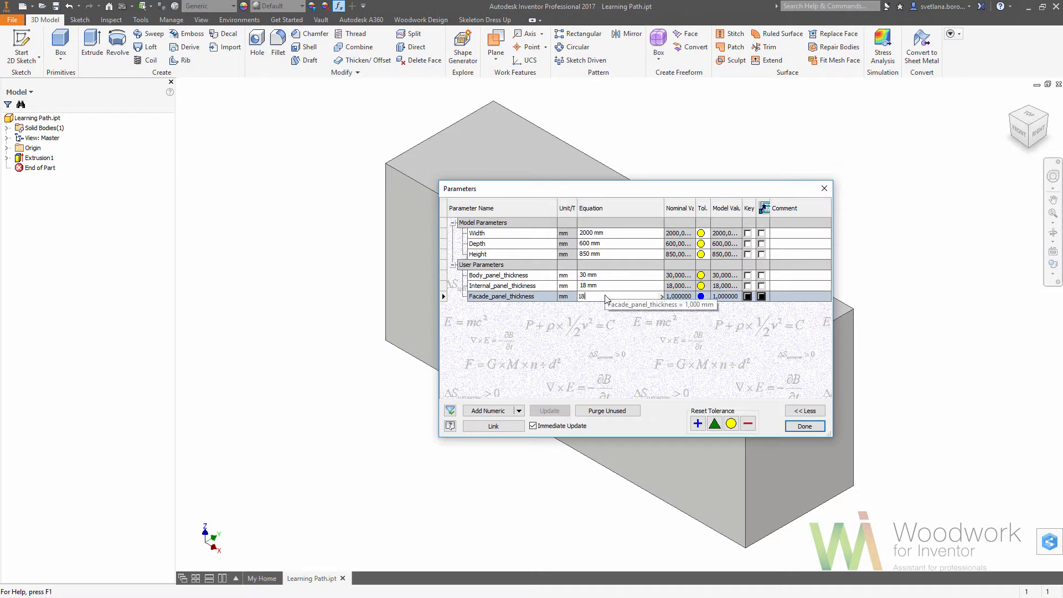
pyautogui.press('Return')
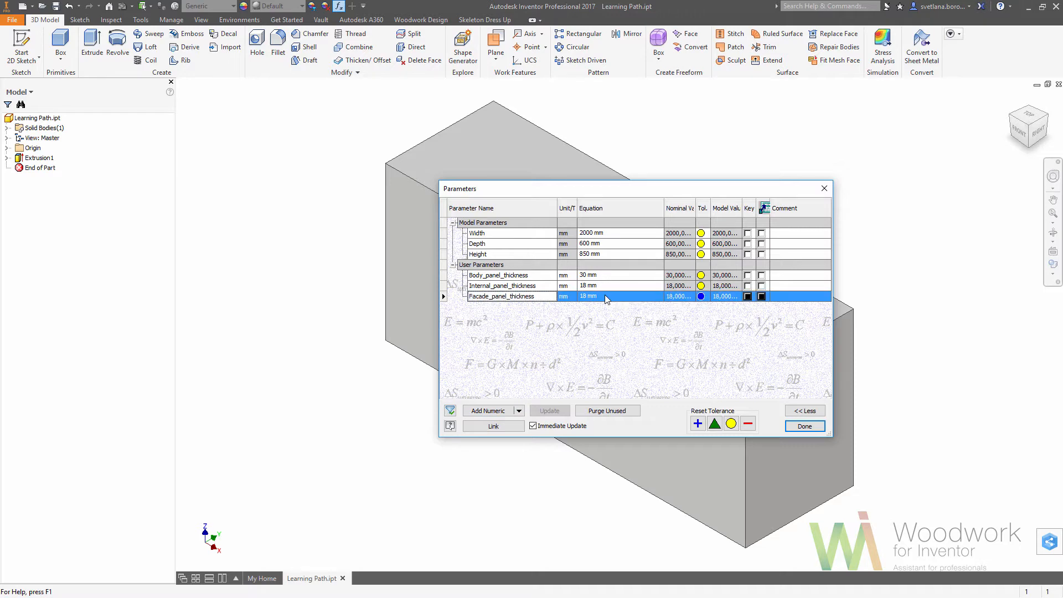
pyautogui.click(803, 426)
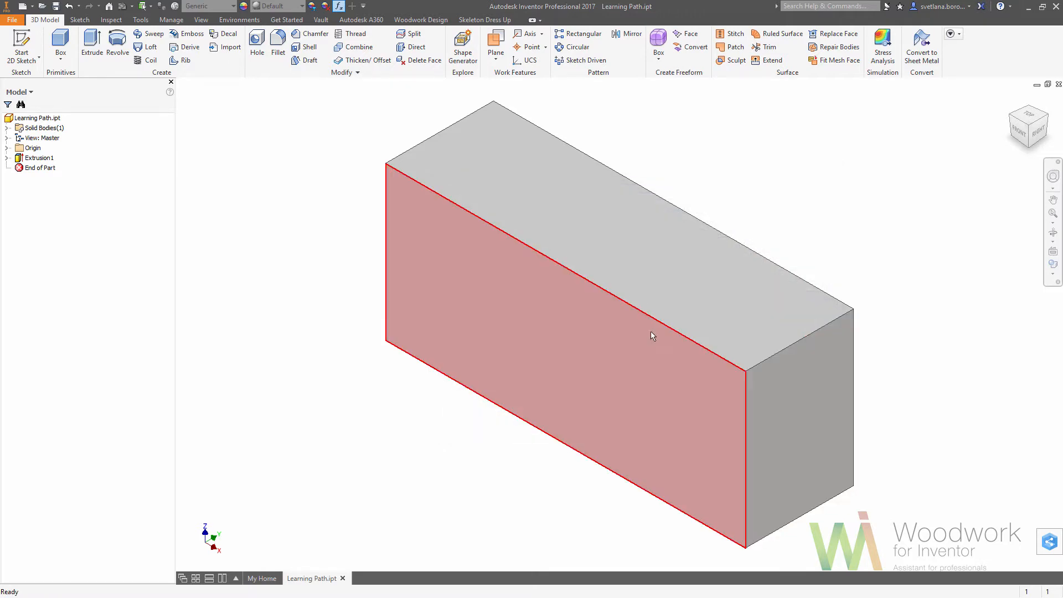
# Dress up every face of the box except the front one with panels thickened inward, using Body_panel_thickness as the thickness.
pyautogui.click(484, 19)
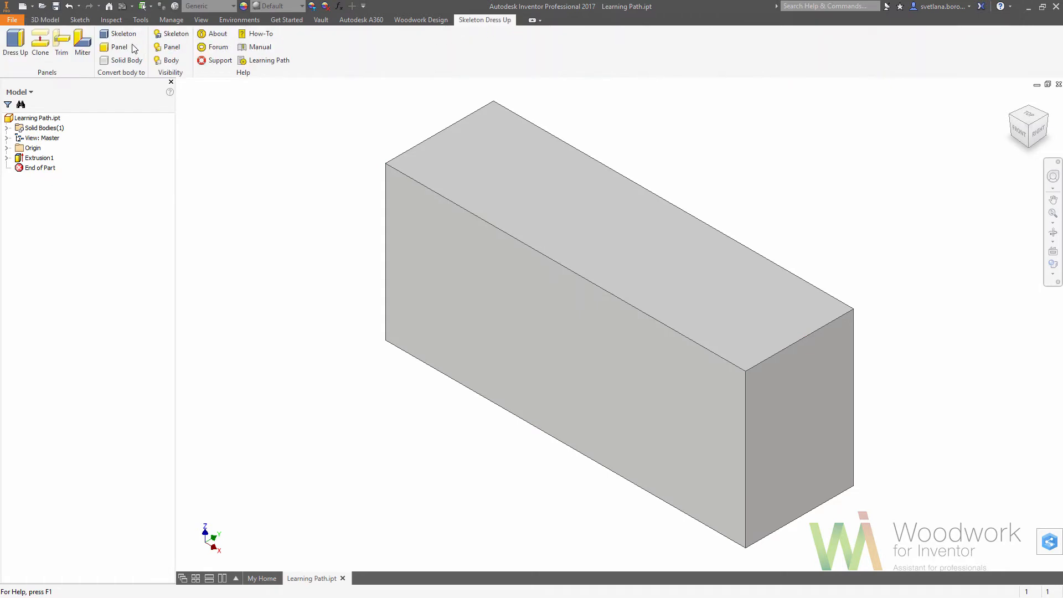
pyautogui.click(16, 42)
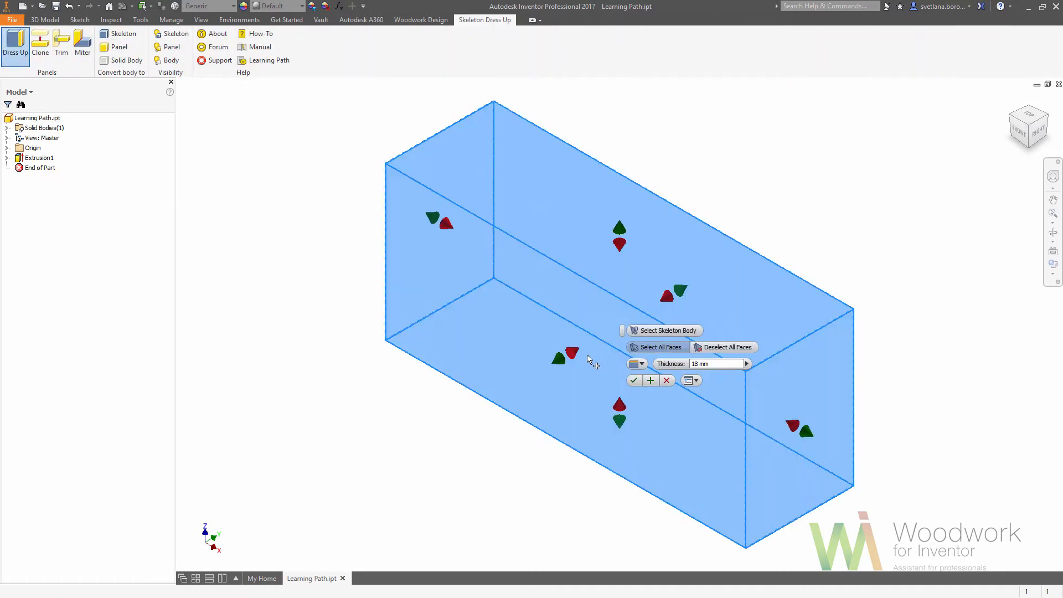
pyautogui.click(570, 357)
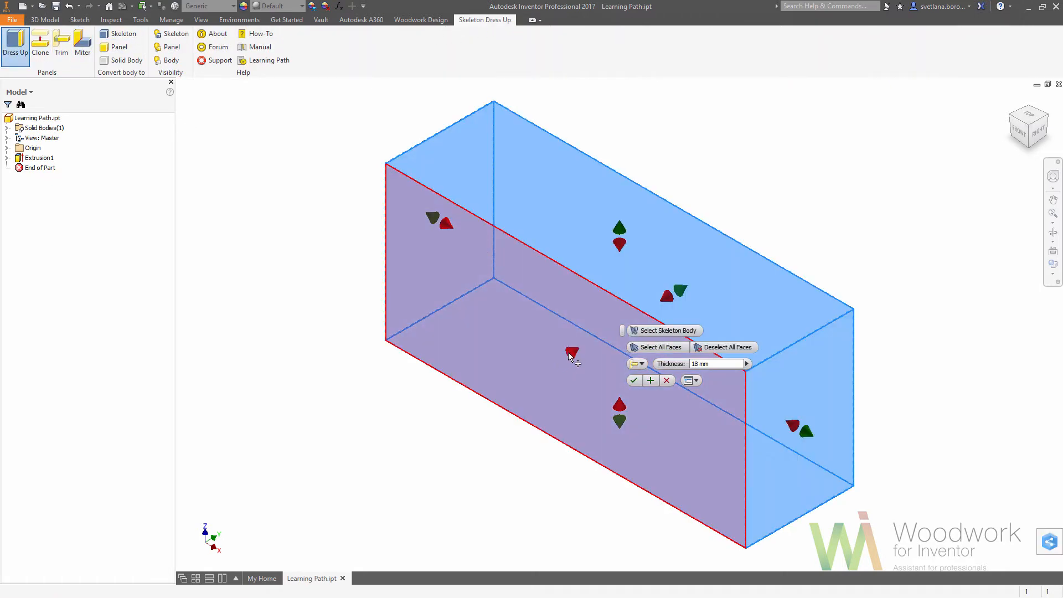
pyautogui.click(658, 347)
pyautogui.click(638, 364)
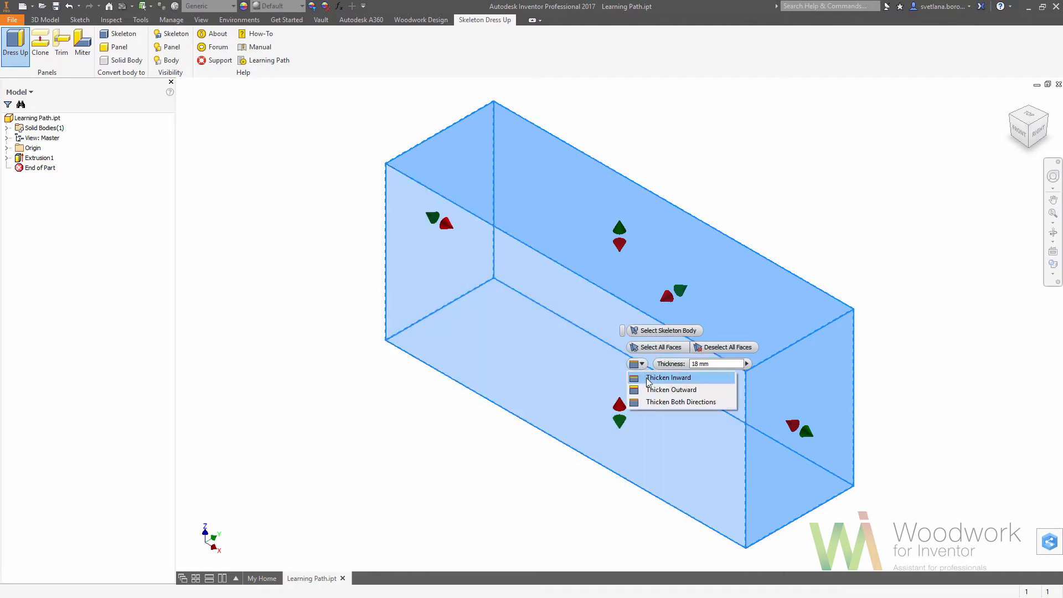
pyautogui.click(648, 381)
pyautogui.click(746, 364)
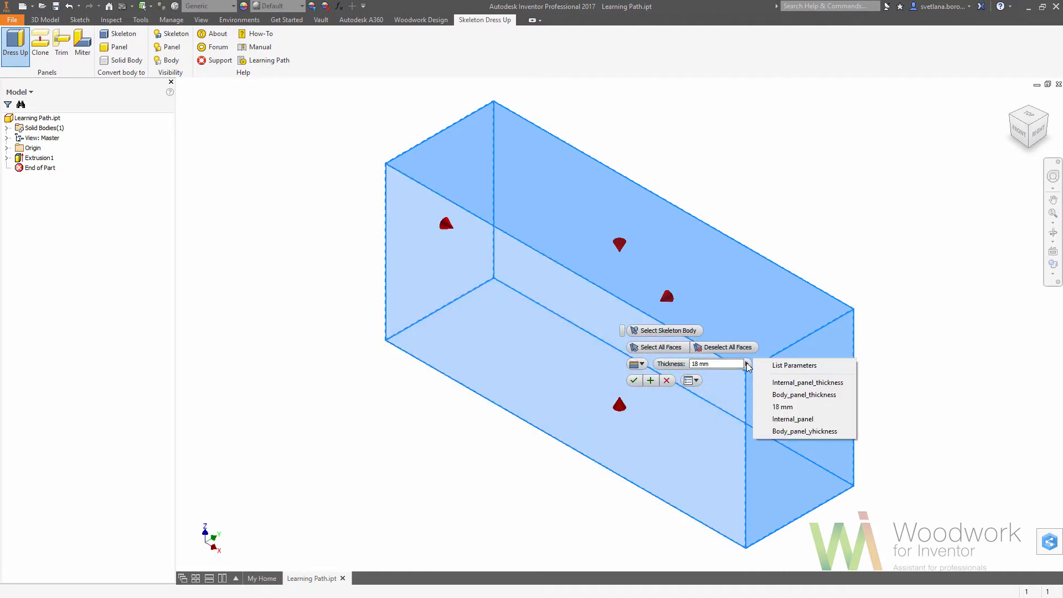
pyautogui.click(794, 365)
pyautogui.click(710, 393)
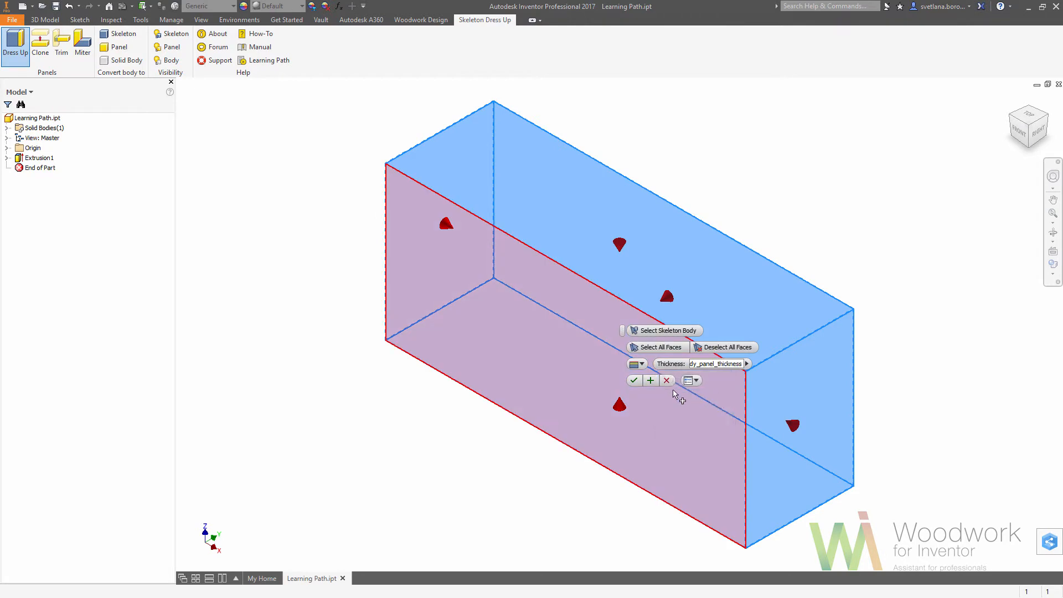
pyautogui.click(634, 381)
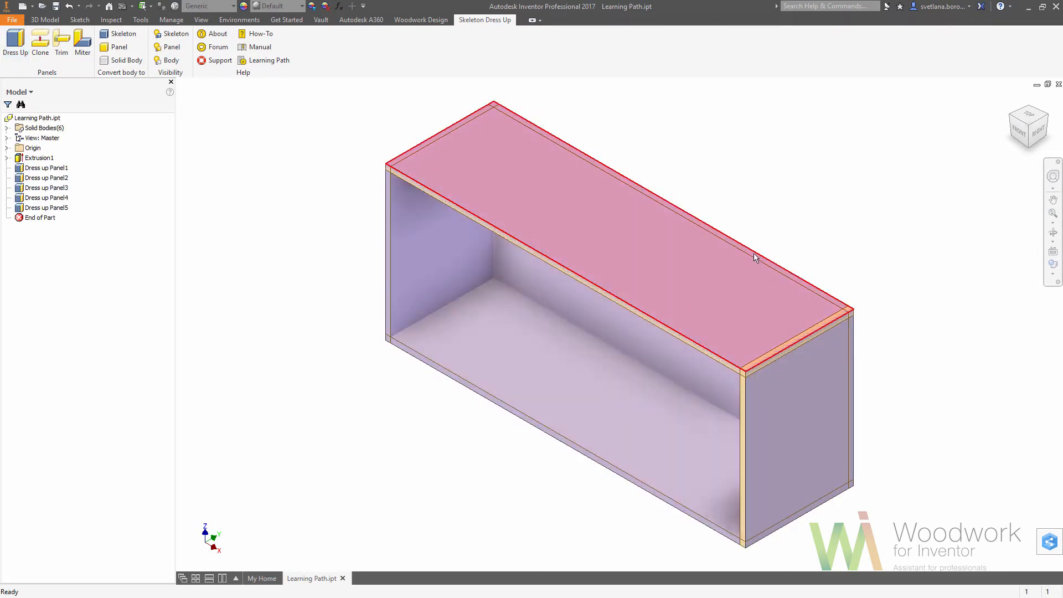
# Hide the skeleton box so only the dressed-up panels are shown.
pyautogui.click(172, 34)
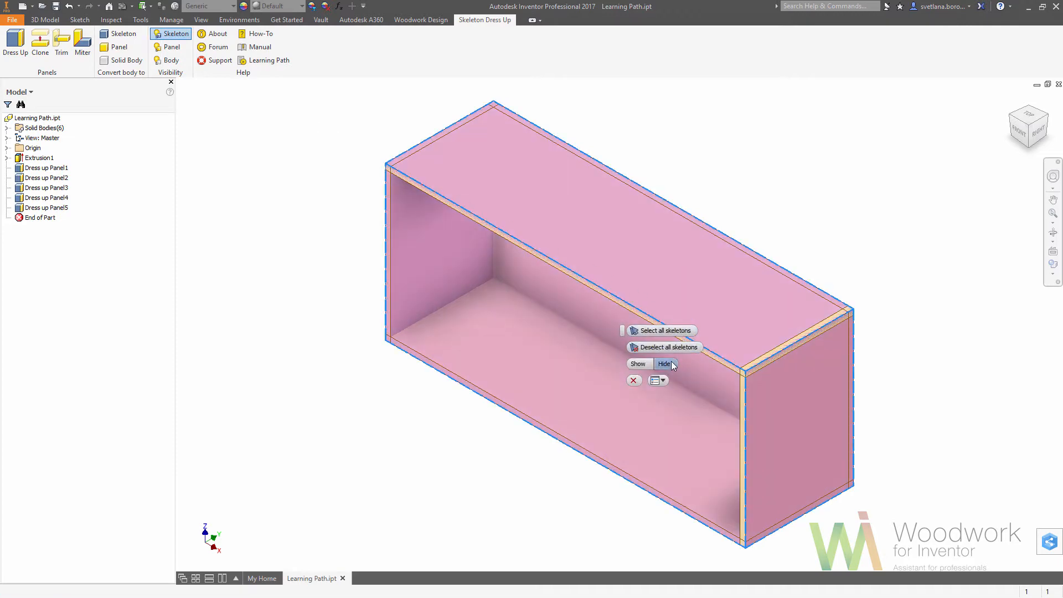
pyautogui.click(667, 363)
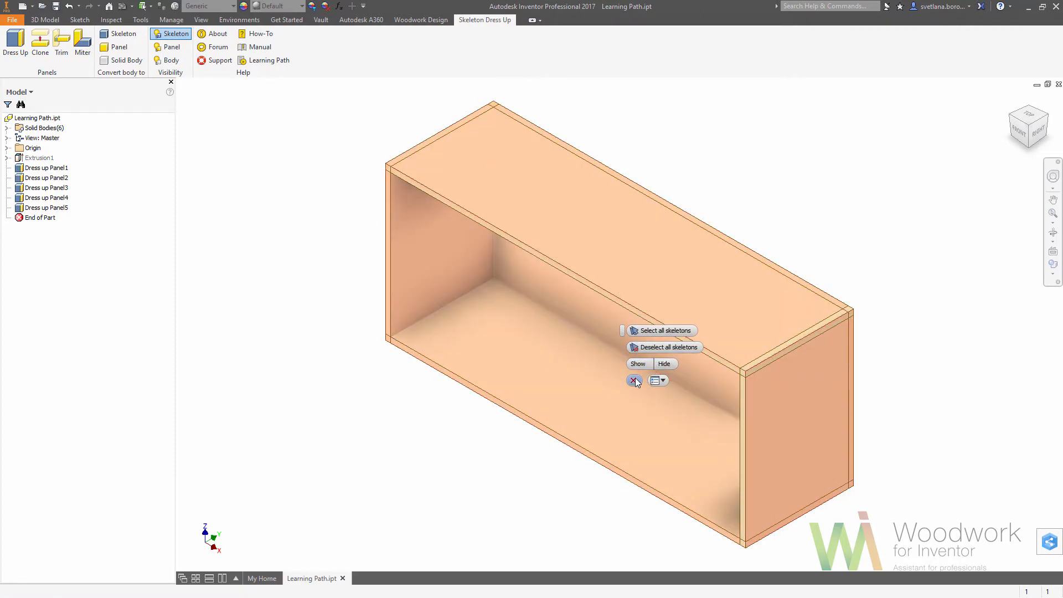
pyautogui.click(634, 381)
# Miter the four corner joints where the top and bottom panels meet the left and right side panels.
pyautogui.click(83, 43)
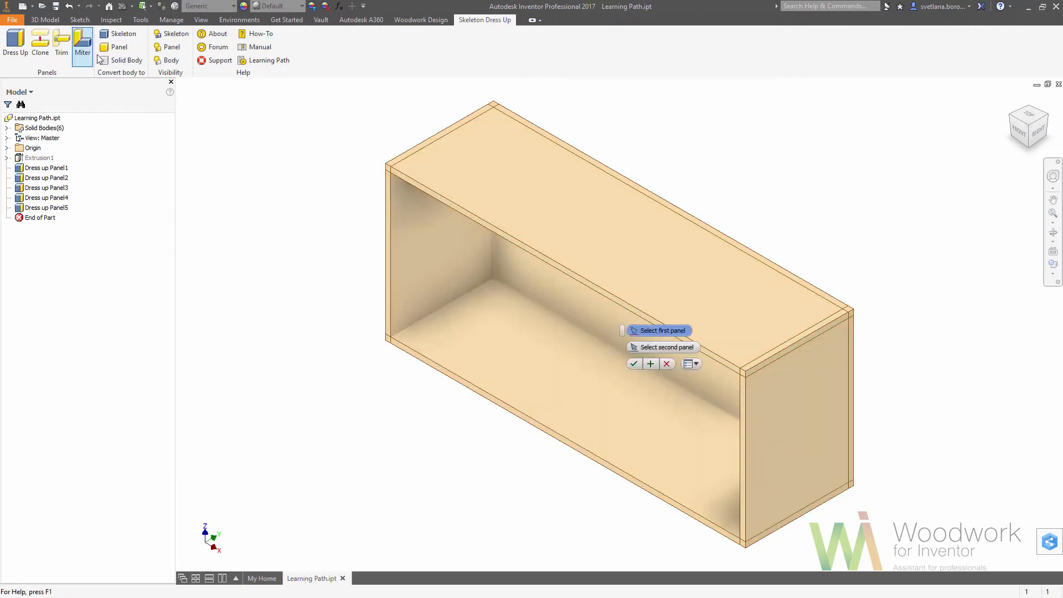
pyautogui.click(476, 213)
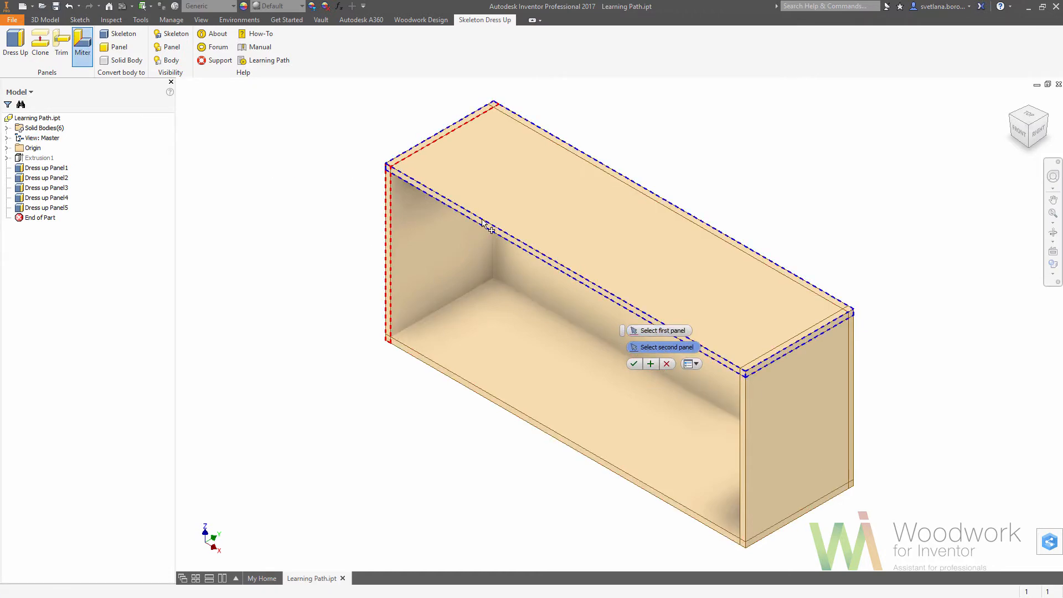
pyautogui.click(650, 363)
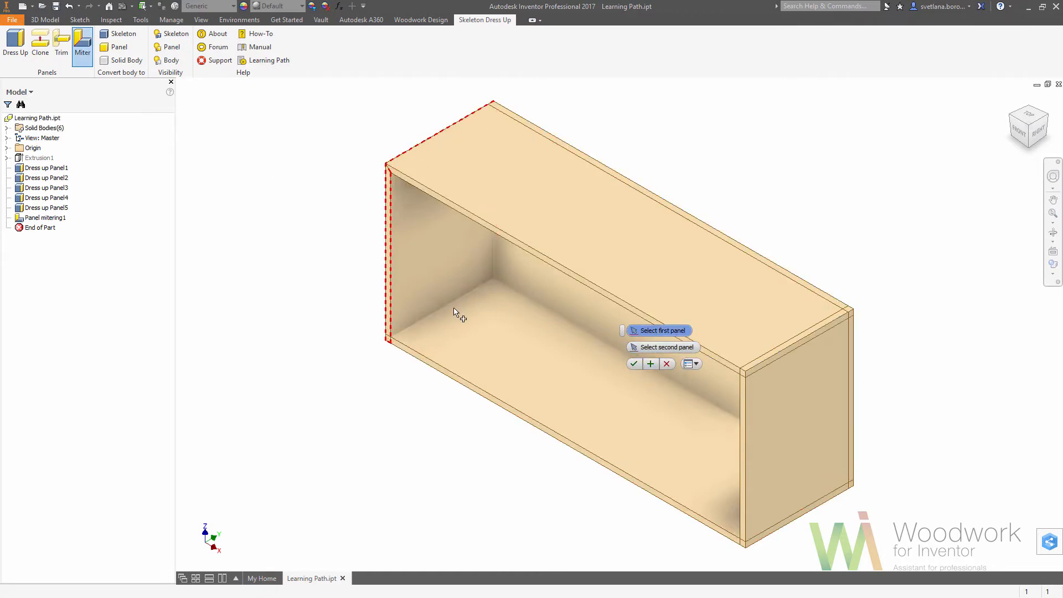
pyautogui.click(468, 330)
pyautogui.click(650, 364)
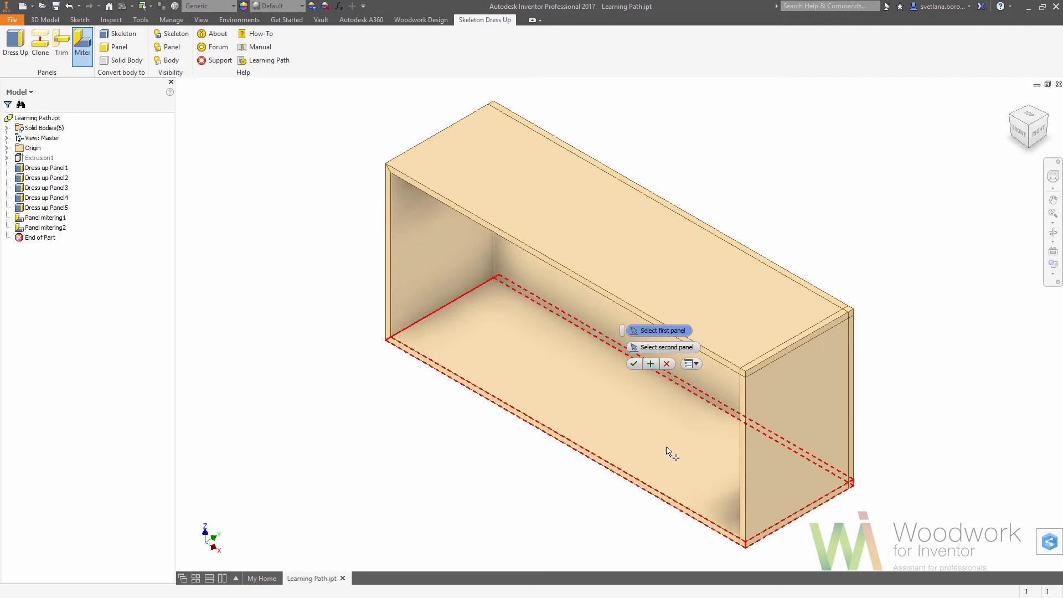
pyautogui.click(743, 455)
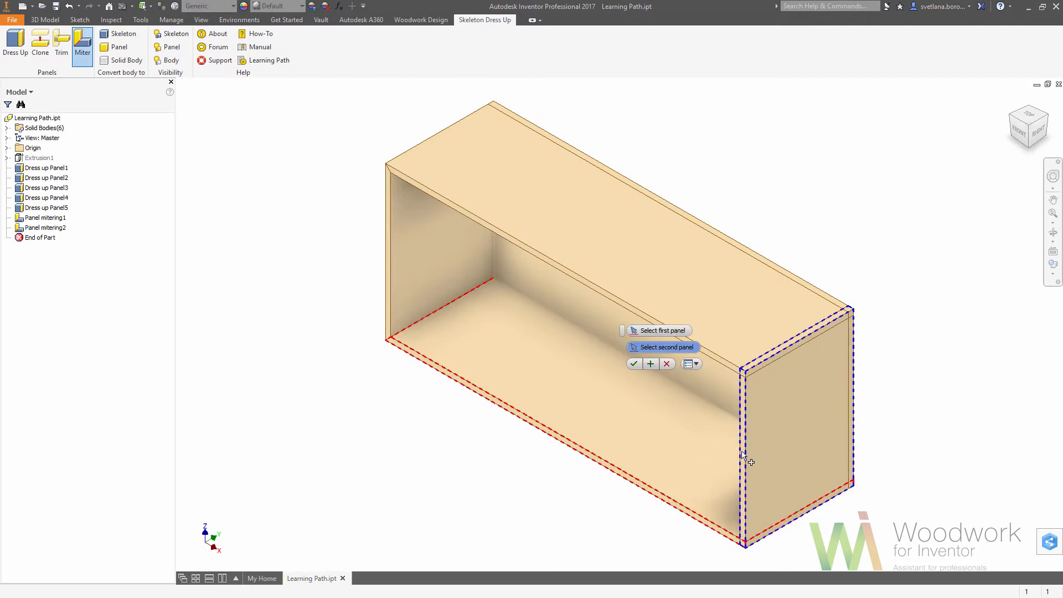
pyautogui.click(652, 363)
pyautogui.click(736, 363)
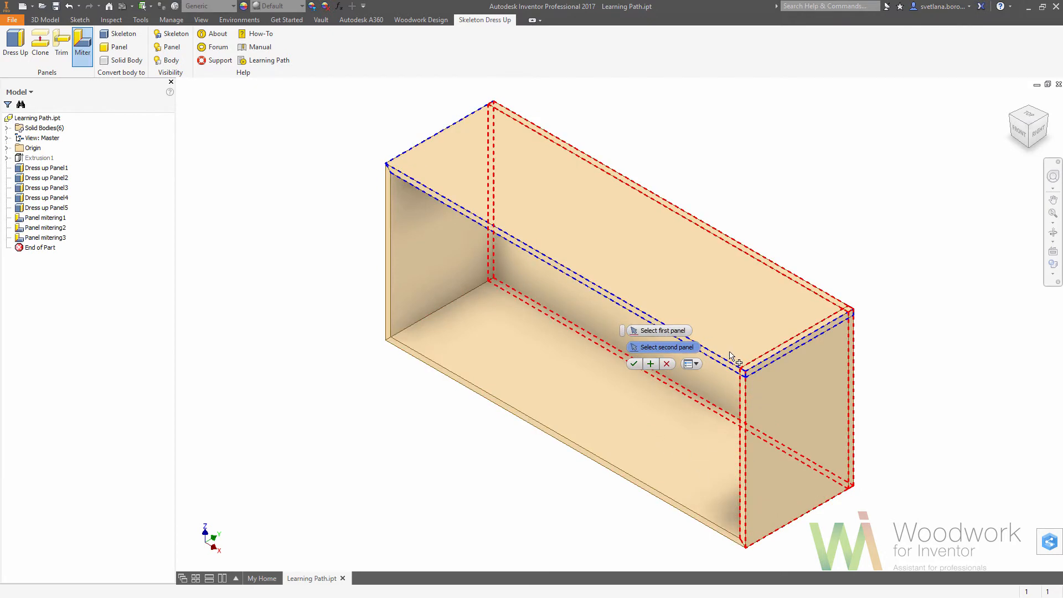
pyautogui.click(658, 363)
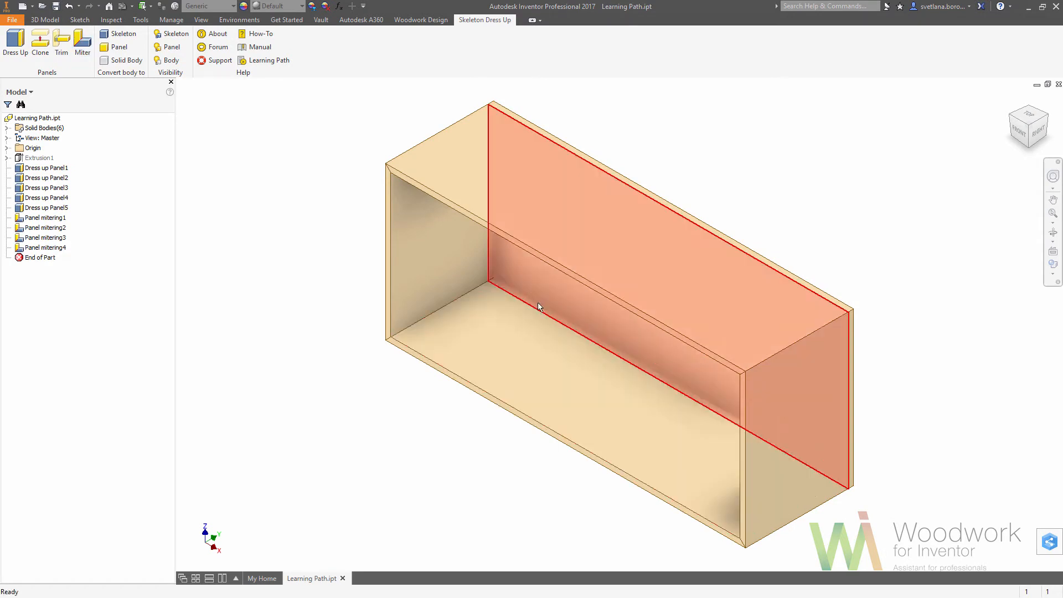
pyautogui.press('Escape')
# Trim the back panel against the surrounding top, bottom and side panels.
pyautogui.click(61, 55)
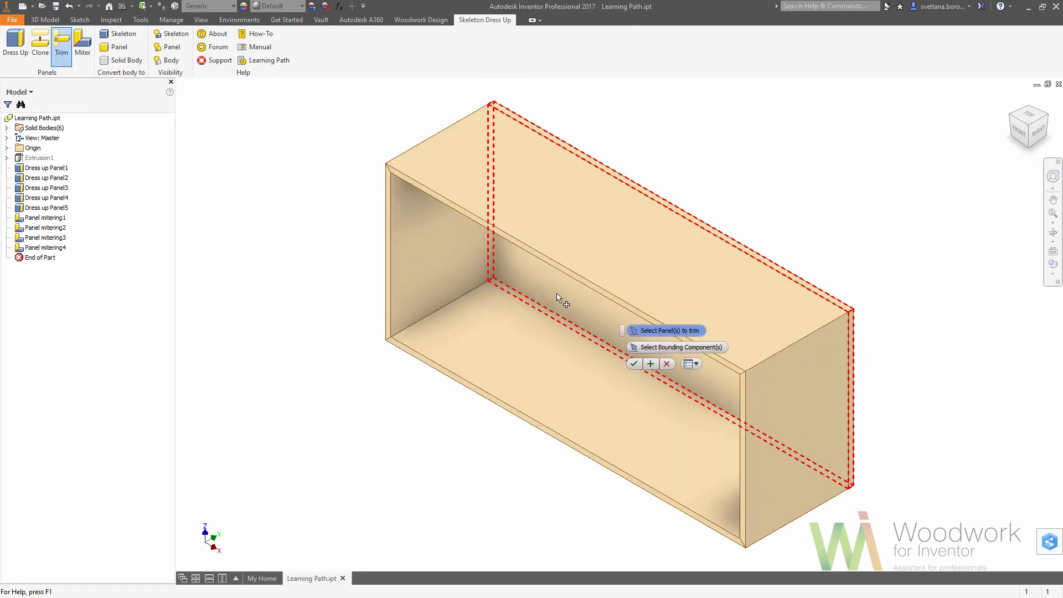
pyautogui.click(634, 365)
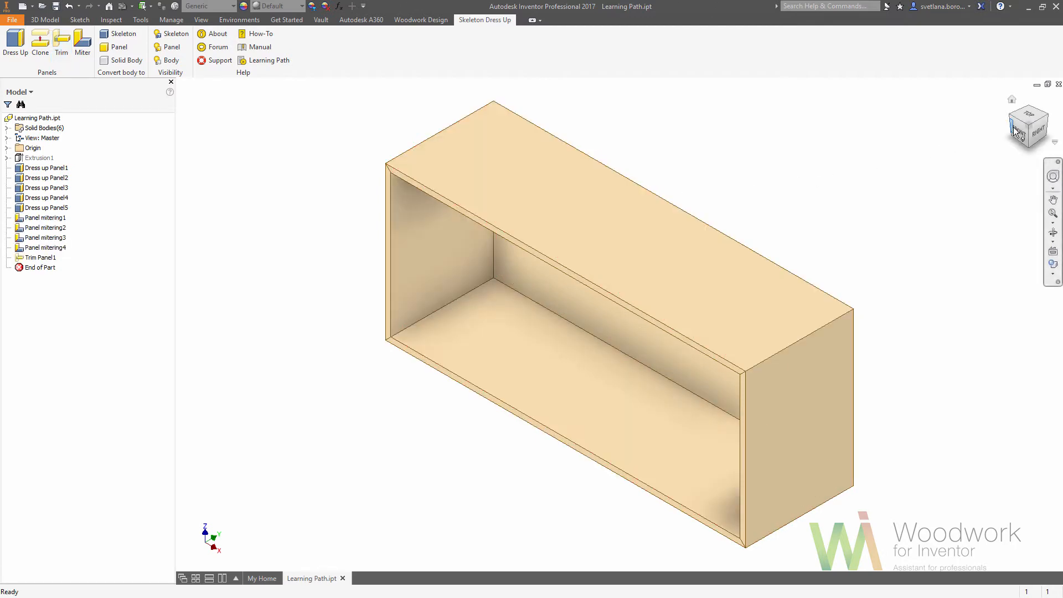
# Start a 2D sketch on the front edge face of the top panel and project the cut edges of the cabinet into it.
pyautogui.click(1018, 132)
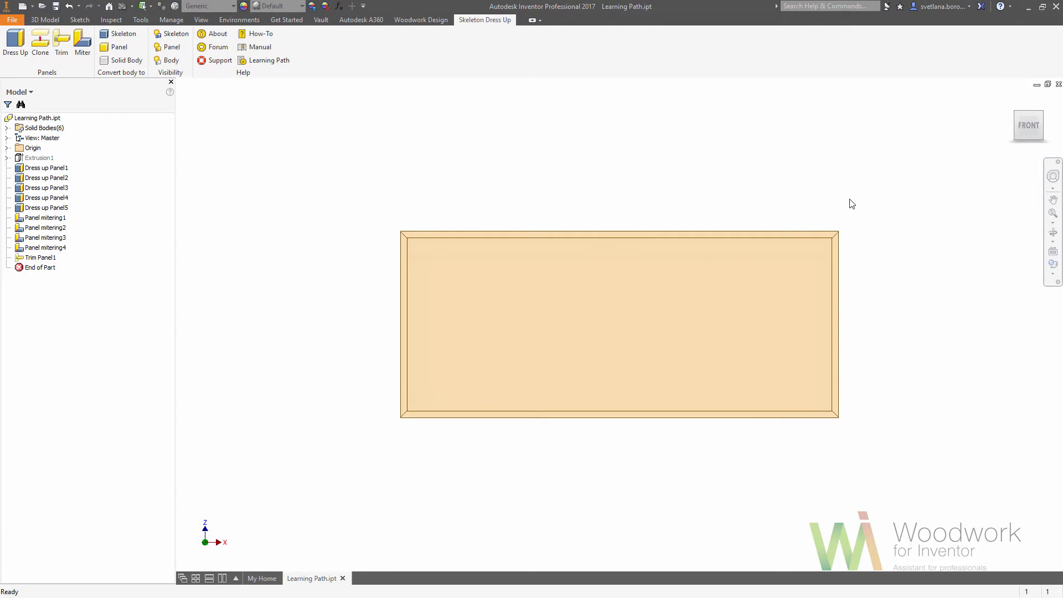
pyautogui.scroll(4, 851, 204)
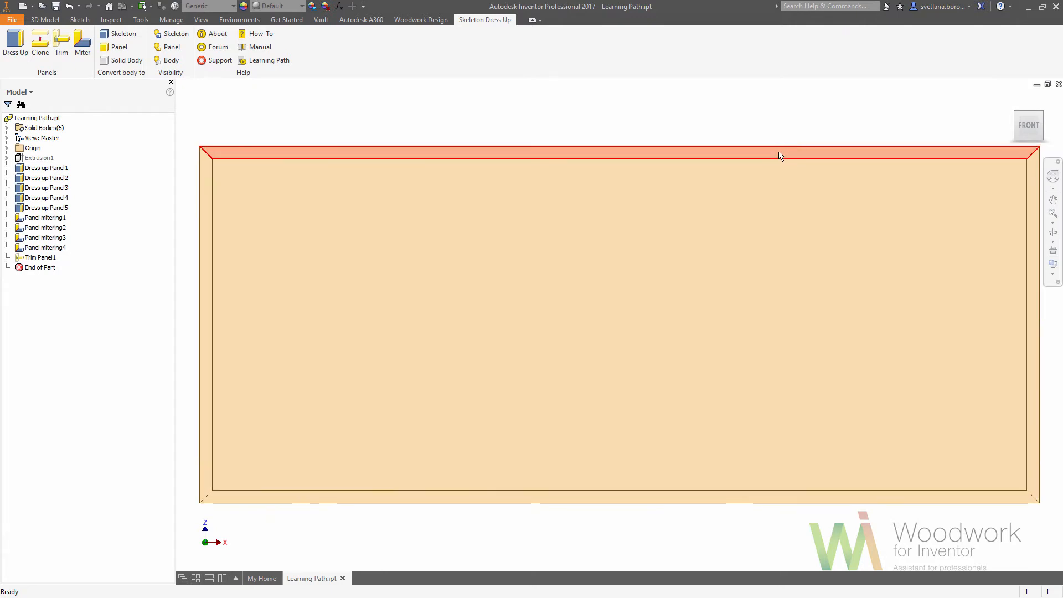
pyautogui.click(795, 144)
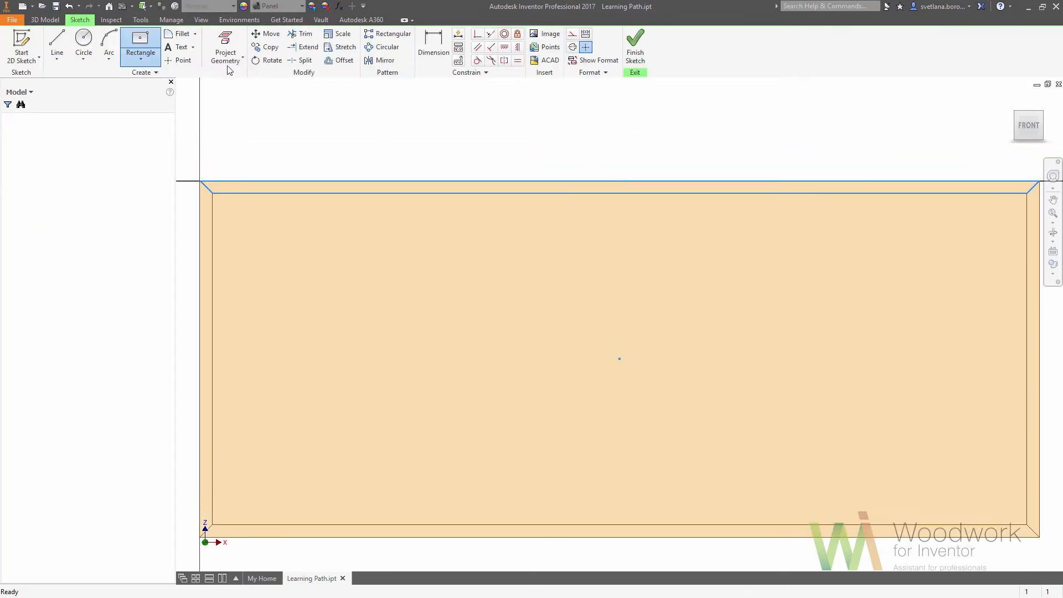
pyautogui.click(242, 58)
pyautogui.click(240, 96)
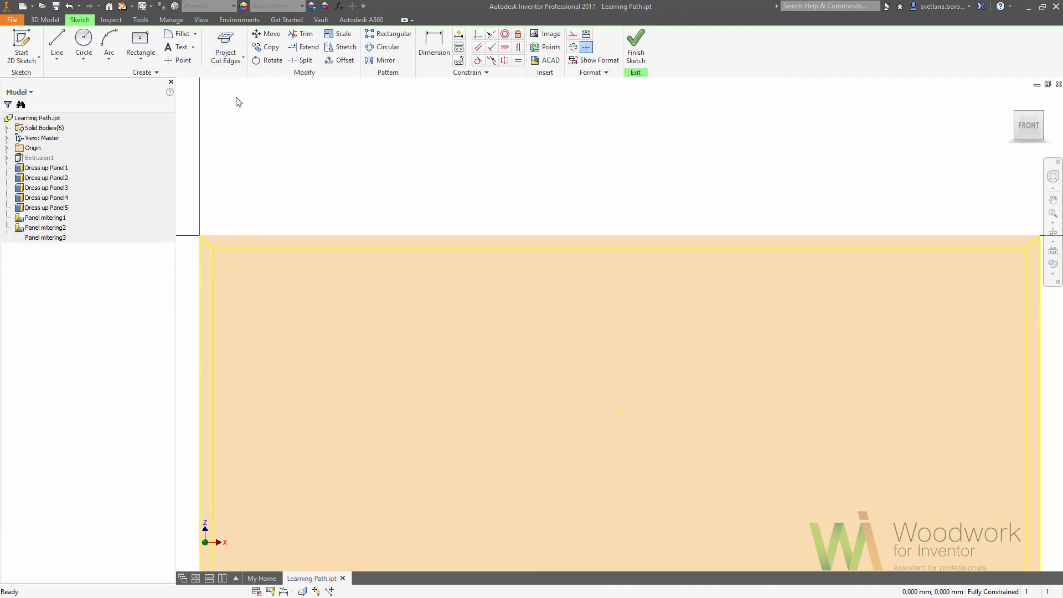
# Convert all the projected cabinet edges in the sketch to construction geometry.
pyautogui.scroll(-3, 310, 217)
pyautogui.moveTo(221, 191)
pyautogui.mouseDown()
pyautogui.moveTo(394, 371)
pyautogui.moveTo(787, 494)
pyautogui.mouseUp()
pyautogui.moveTo(763, 478); pyautogui.dragTo(765, 477, button='right')
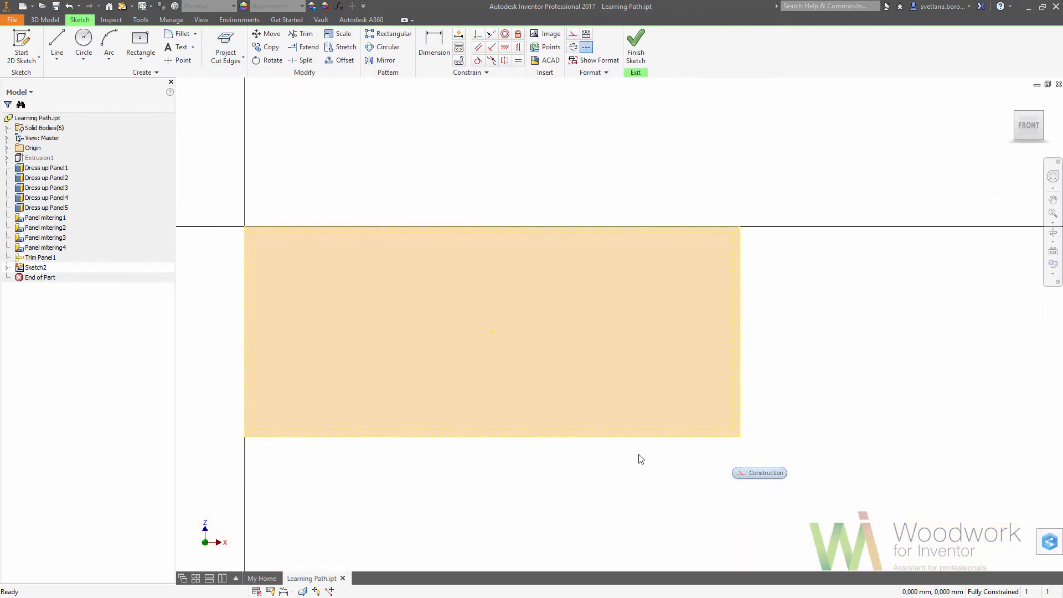
pyautogui.moveTo(639, 456); pyautogui.dragTo(709, 435, button='middle')
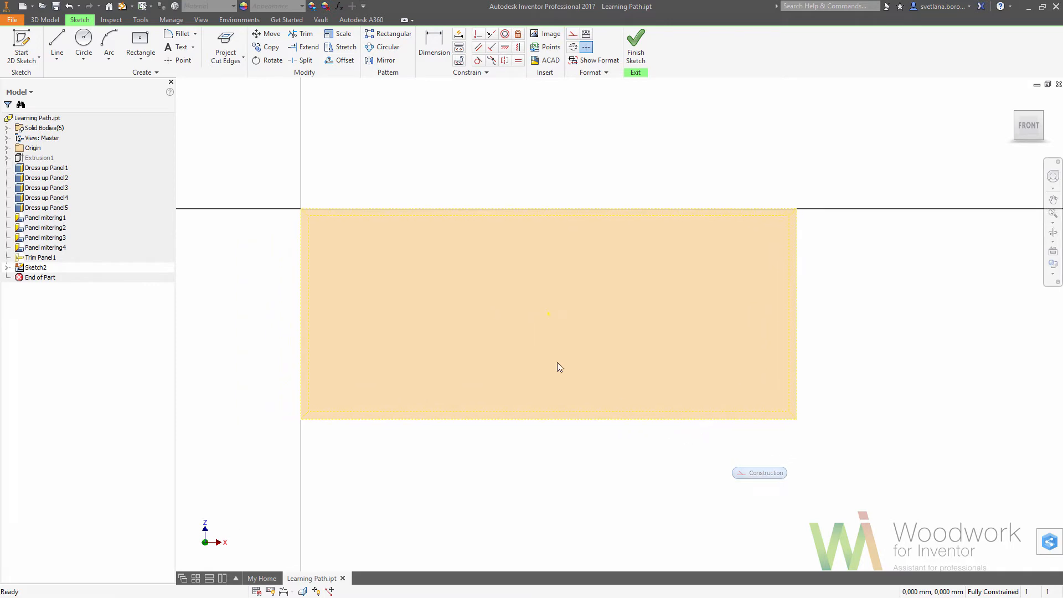
# Draw two vertical lines from the cabinet's top edge to its bottom edge, about 560 mm and 1338 mm from the left edge.
pyautogui.click(57, 45)
pyautogui.click(439, 208)
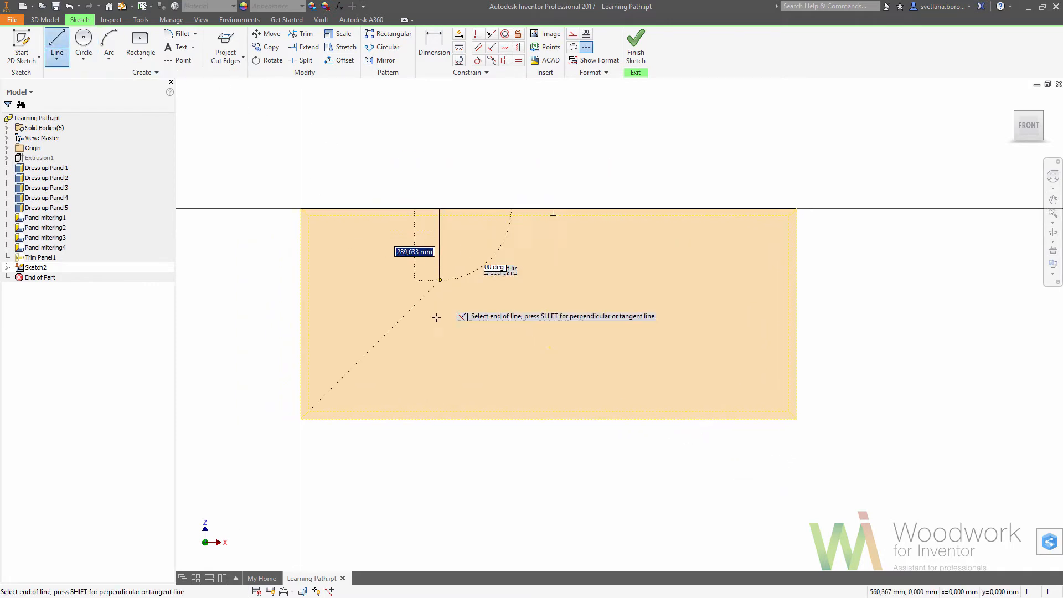
pyautogui.click(439, 419)
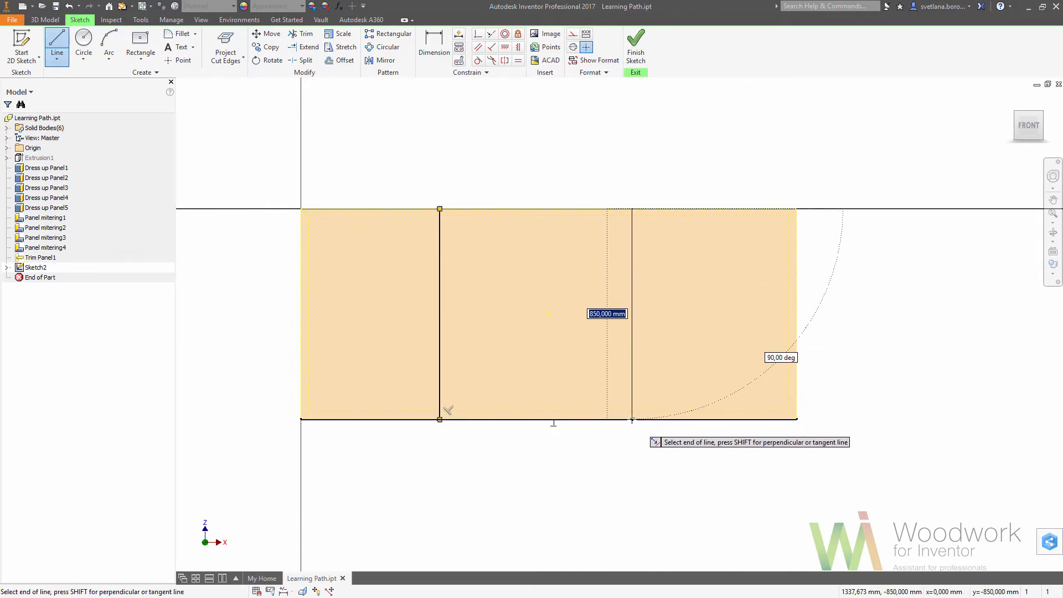
pyautogui.click(632, 419)
pyautogui.press('Escape')
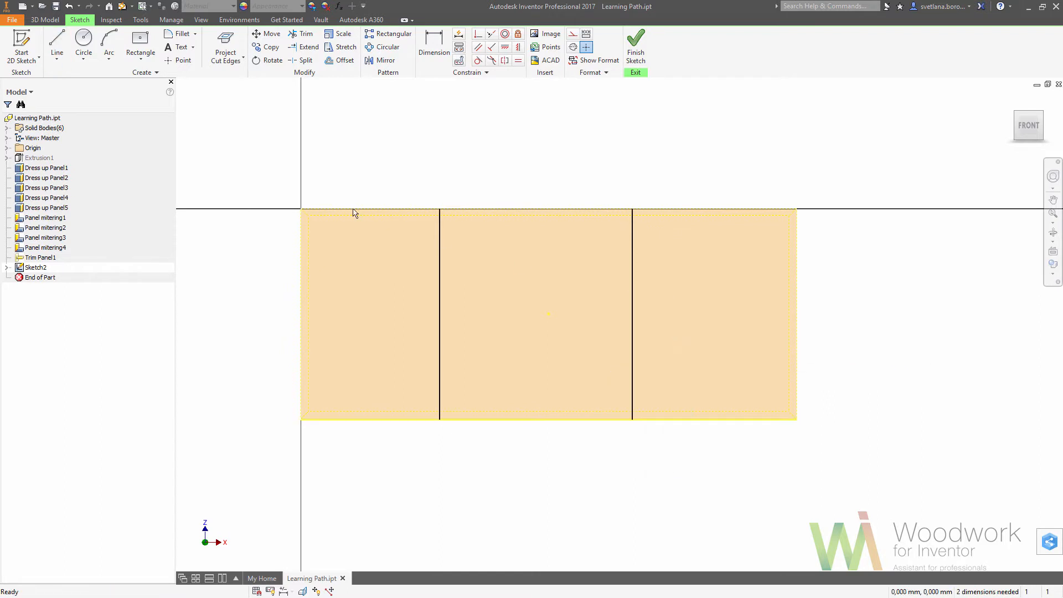
# Draw three end-to-end horizontal lines at mid-height, linking the left edge, both vertical lines and the right edge.
pyautogui.click(57, 44)
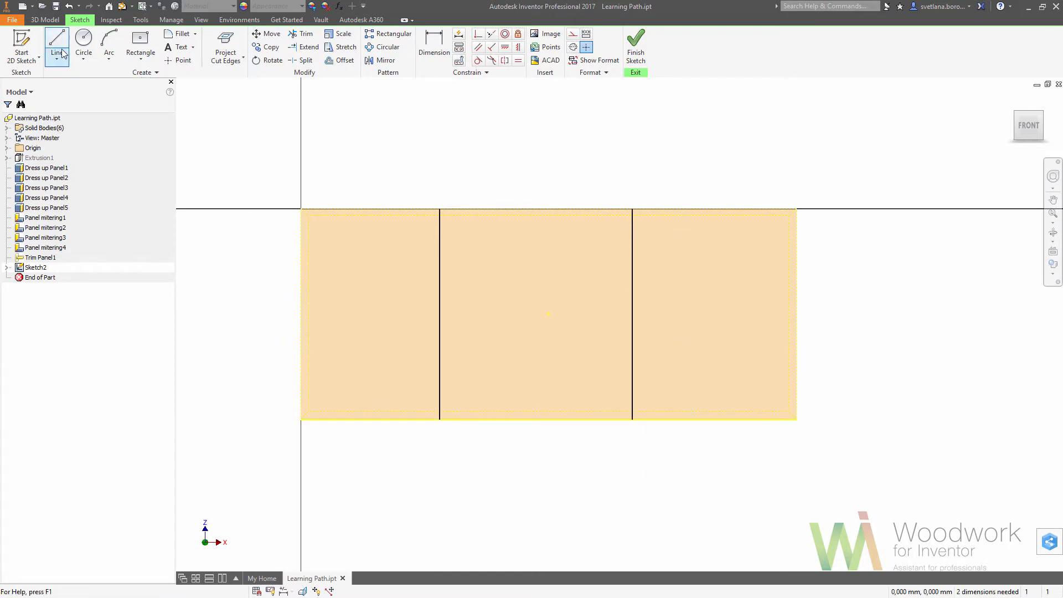
pyautogui.click(300, 313)
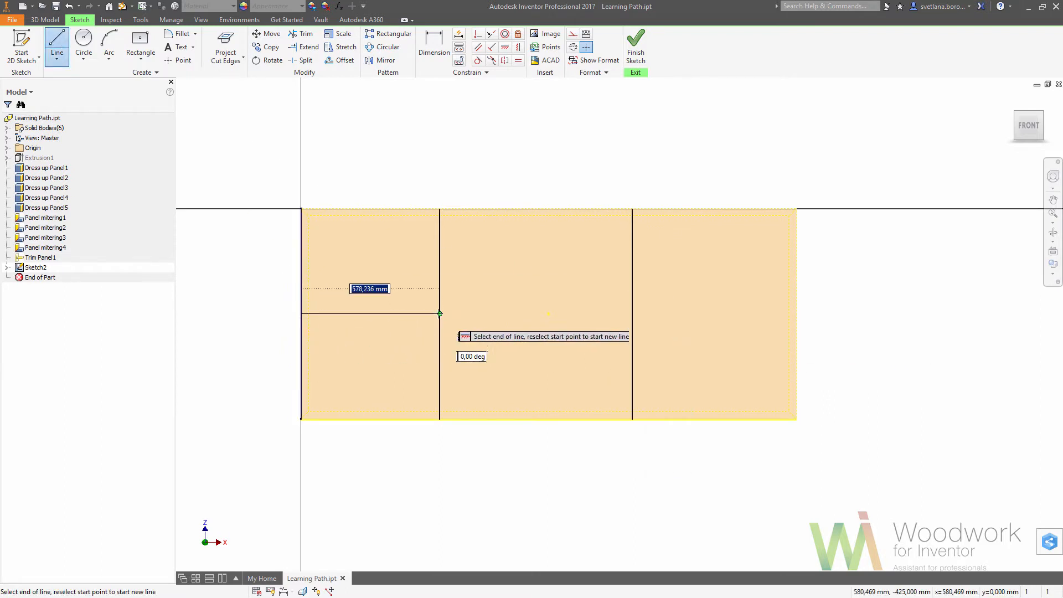
pyautogui.click(439, 313)
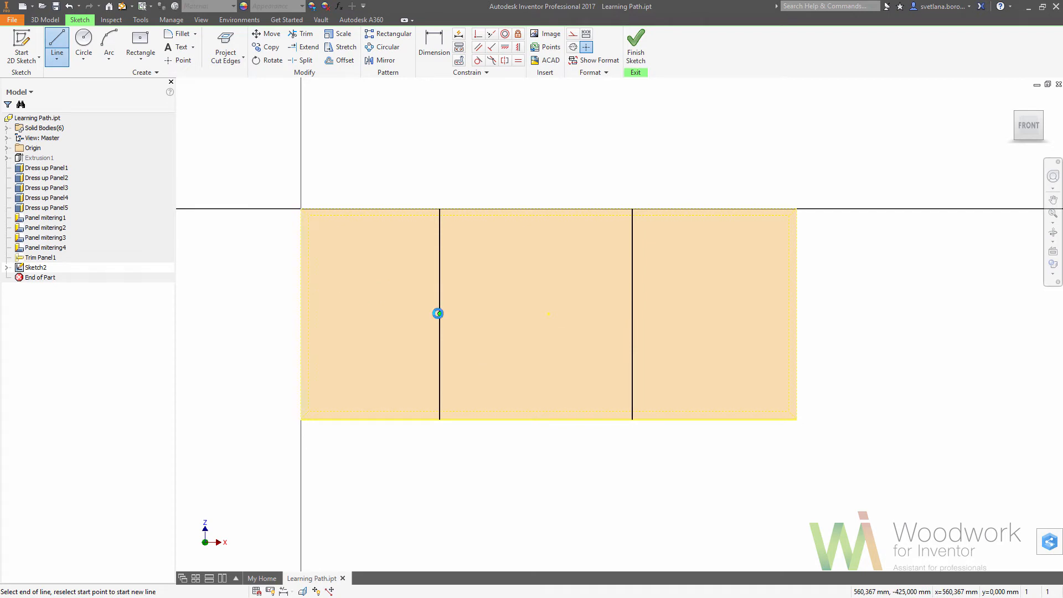
pyautogui.click(632, 313)
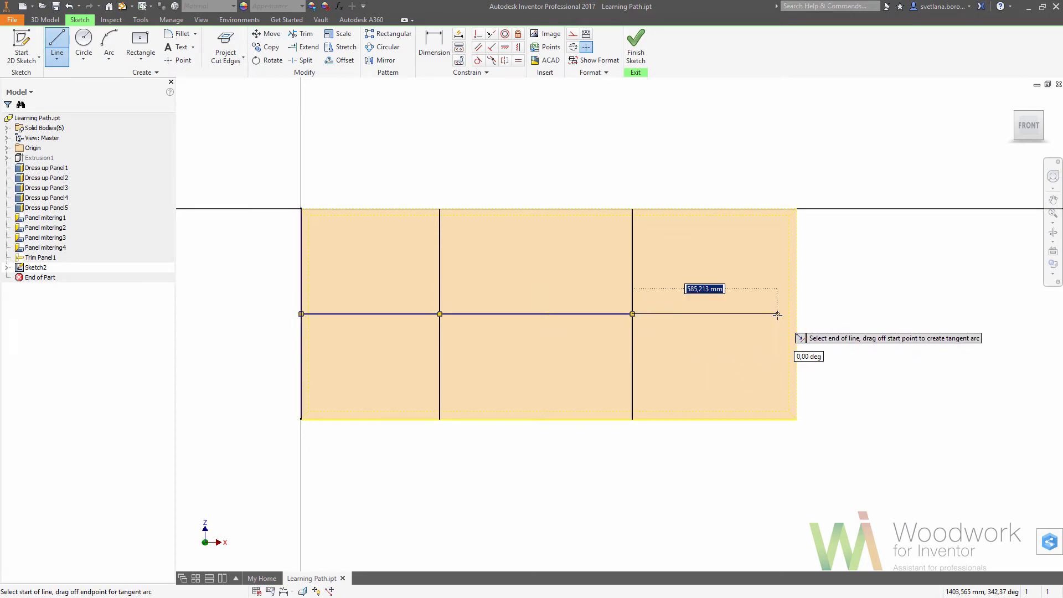
pyautogui.click(797, 314)
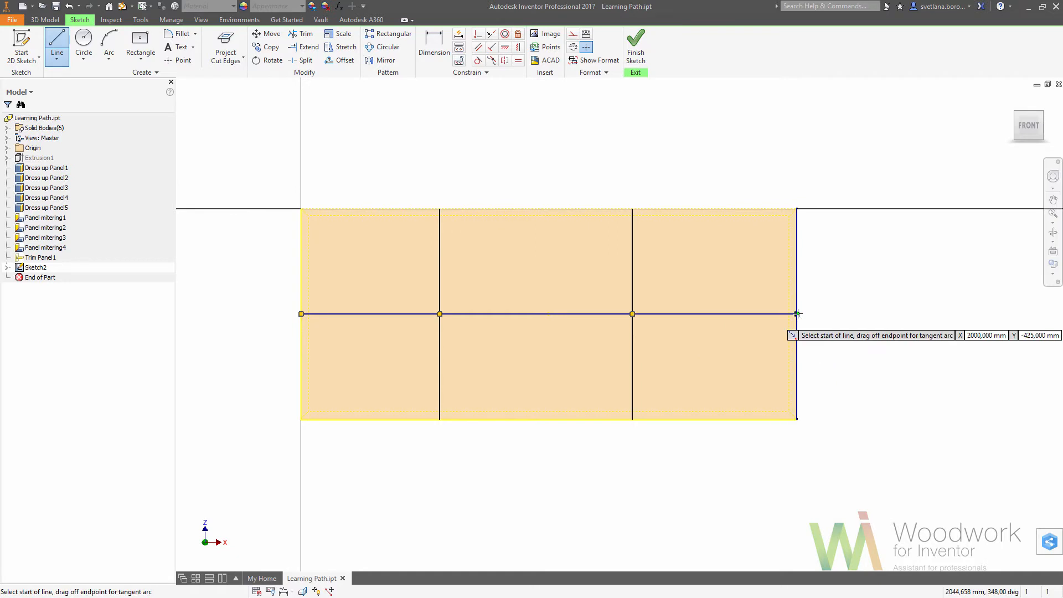
pyautogui.rightClick(827, 320)
pyautogui.click(801, 320)
# Turn the three horizontal segments into construction lines and constrain them to equal length, finishing the sketch.
pyautogui.moveTo(280, 286)
pyautogui.mouseDown()
pyautogui.moveTo(512, 340)
pyautogui.moveTo(844, 357)
pyautogui.mouseUp()
pyautogui.rightClick(826, 349)
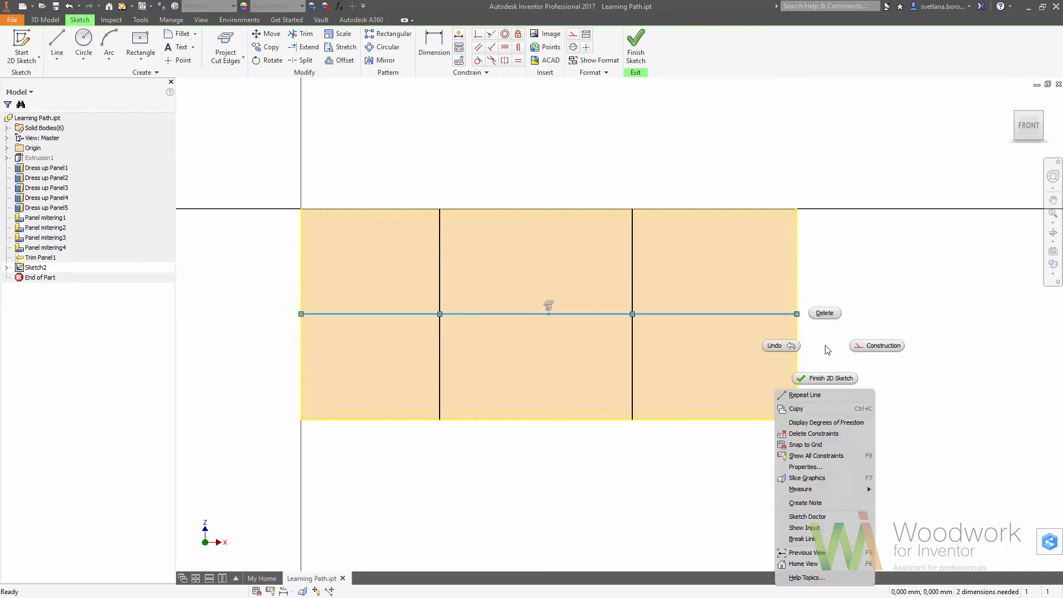
pyautogui.click(856, 346)
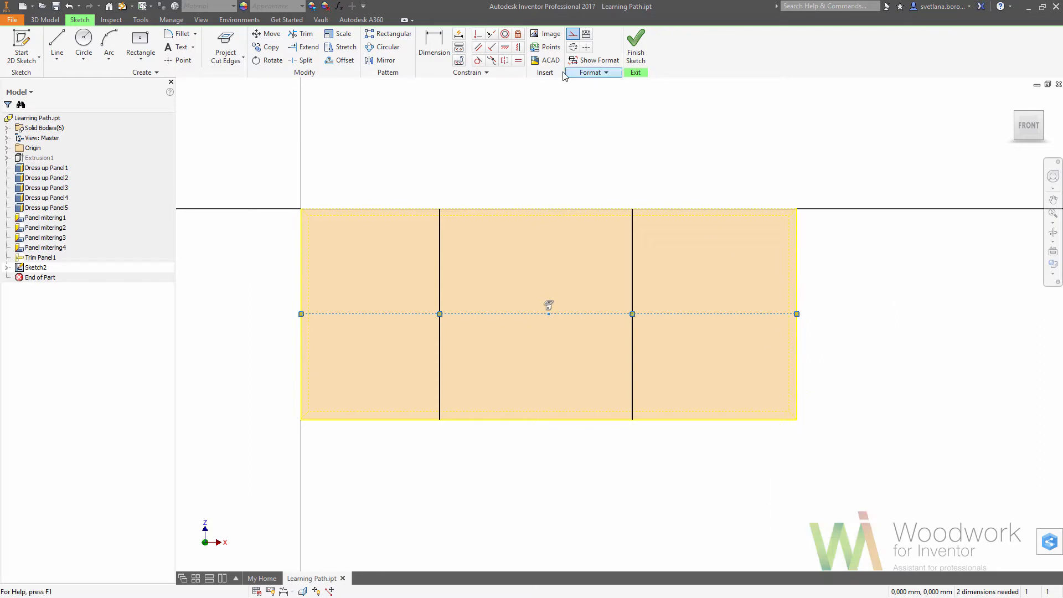
pyautogui.click(519, 61)
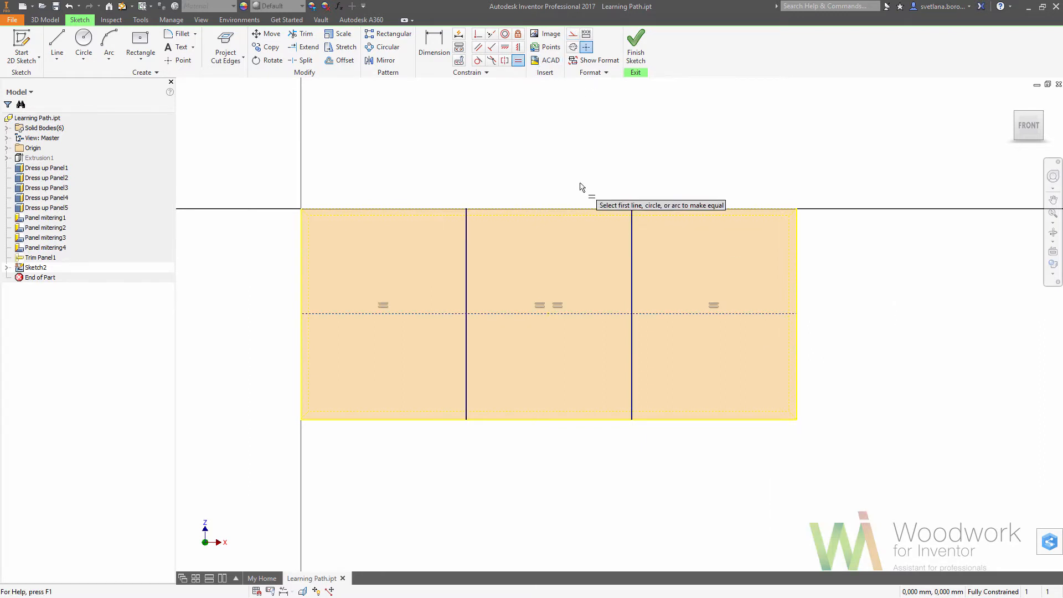
pyautogui.click(635, 56)
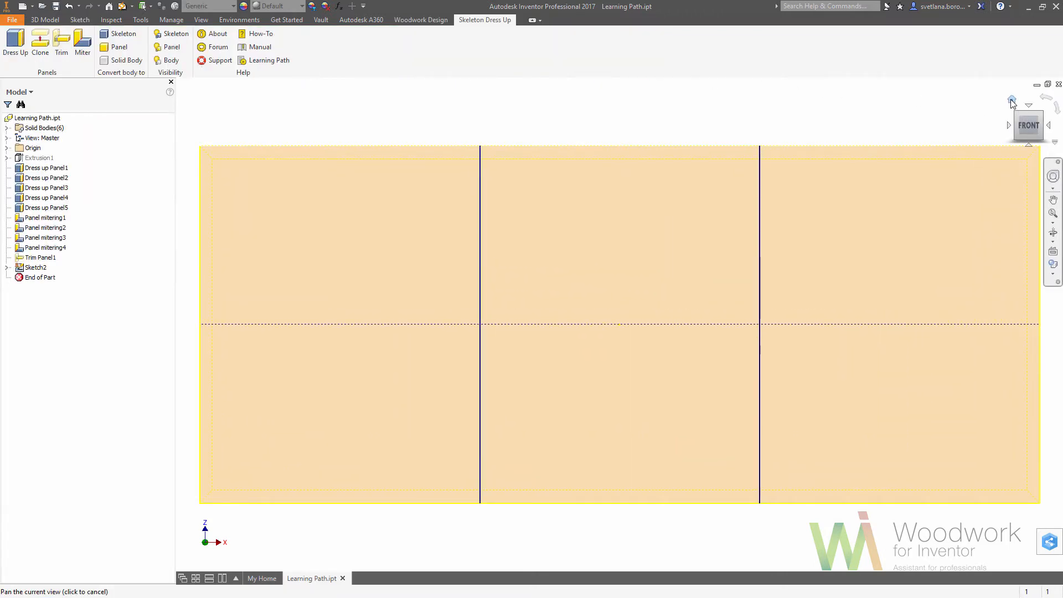
# Create a work plane through the left vertical sketch line at 90 degrees to the back panel's inner face.
pyautogui.click(1013, 102)
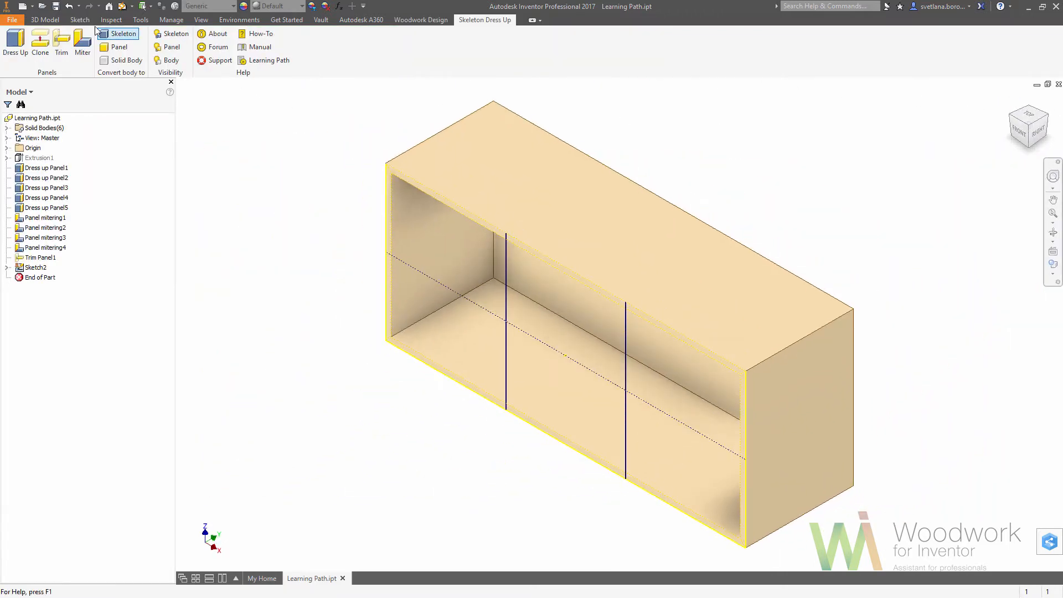
pyautogui.click(44, 19)
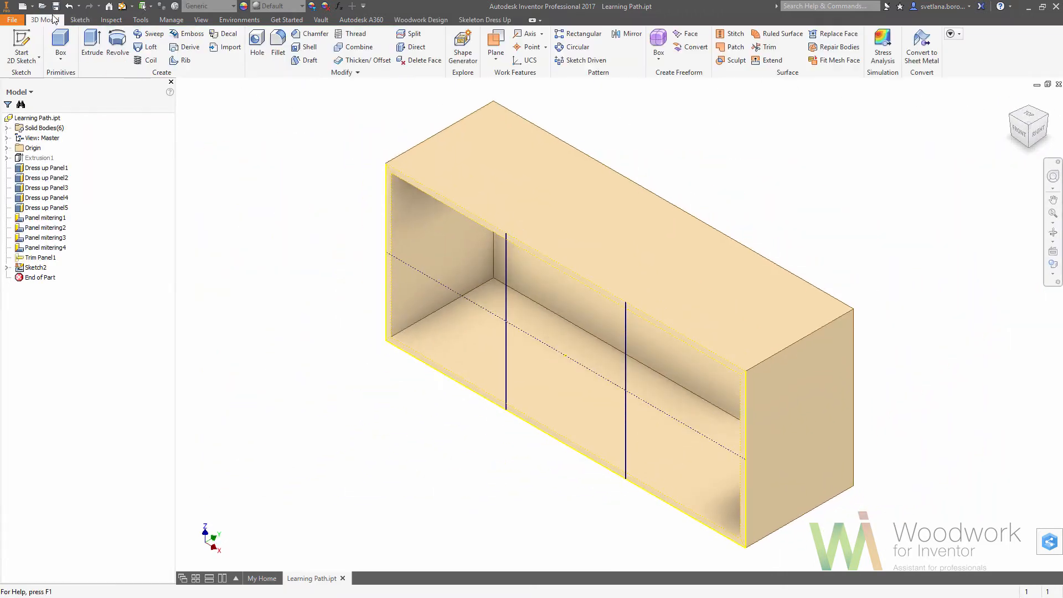
pyautogui.click(502, 51)
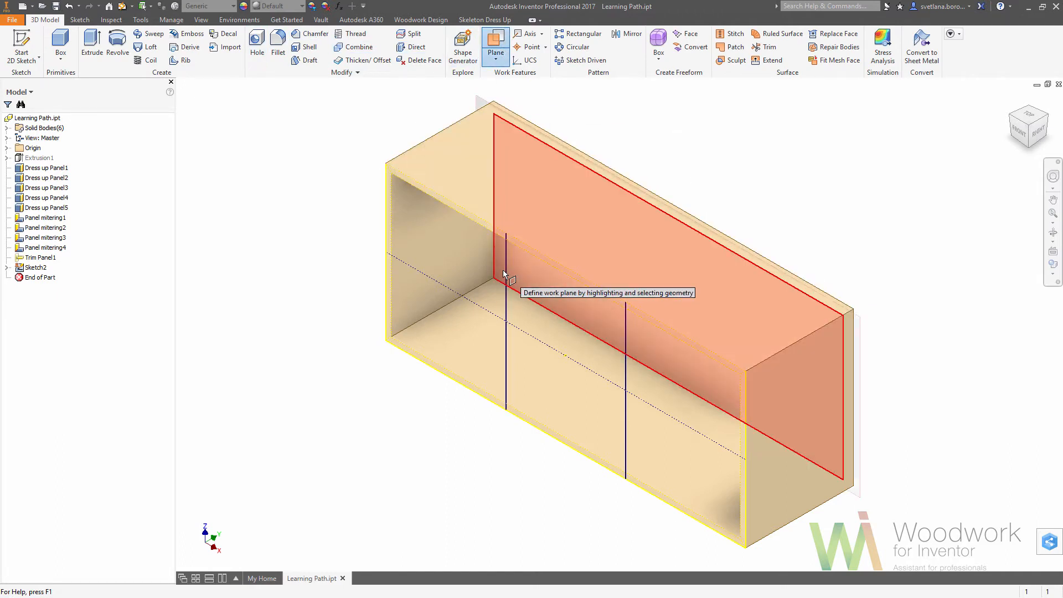
pyautogui.click(504, 271)
pyautogui.click(507, 281)
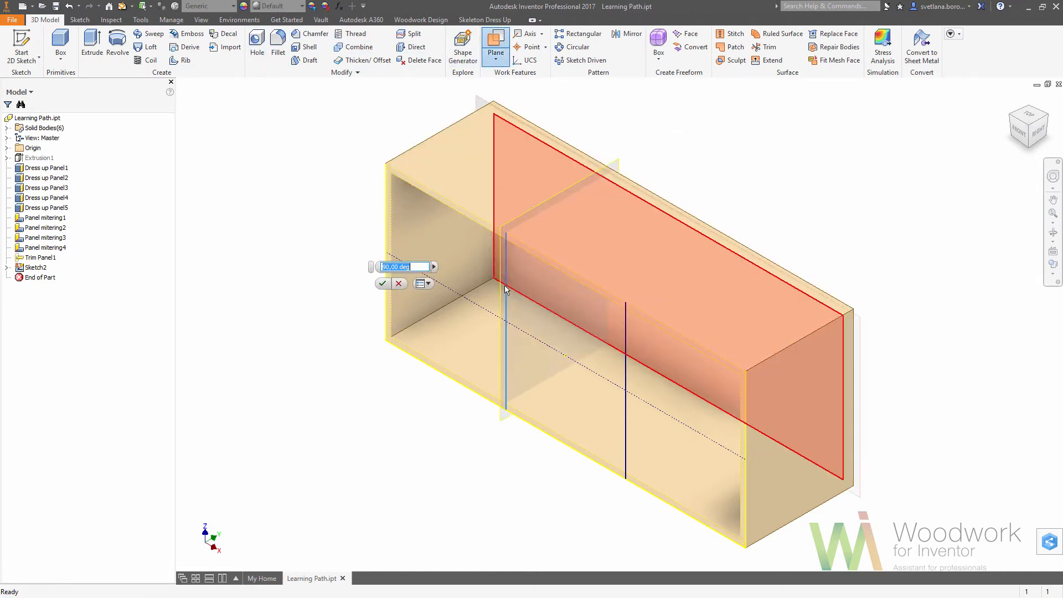
pyautogui.click(383, 284)
# Create a work plane through the right vertical sketch line, perpendicular to the back panel's inner face.
pyautogui.click(496, 49)
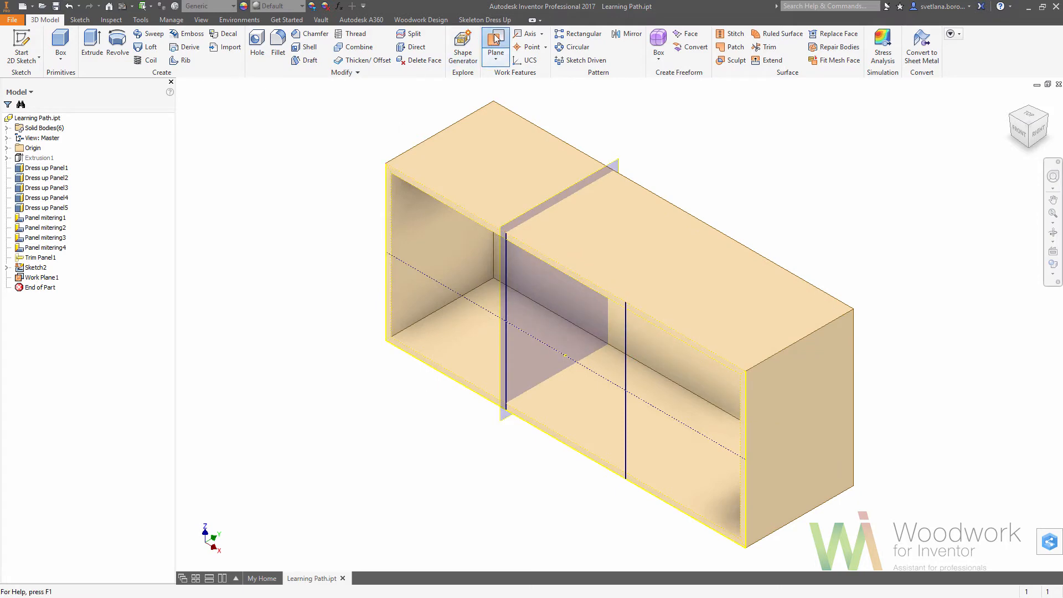
pyautogui.click(624, 336)
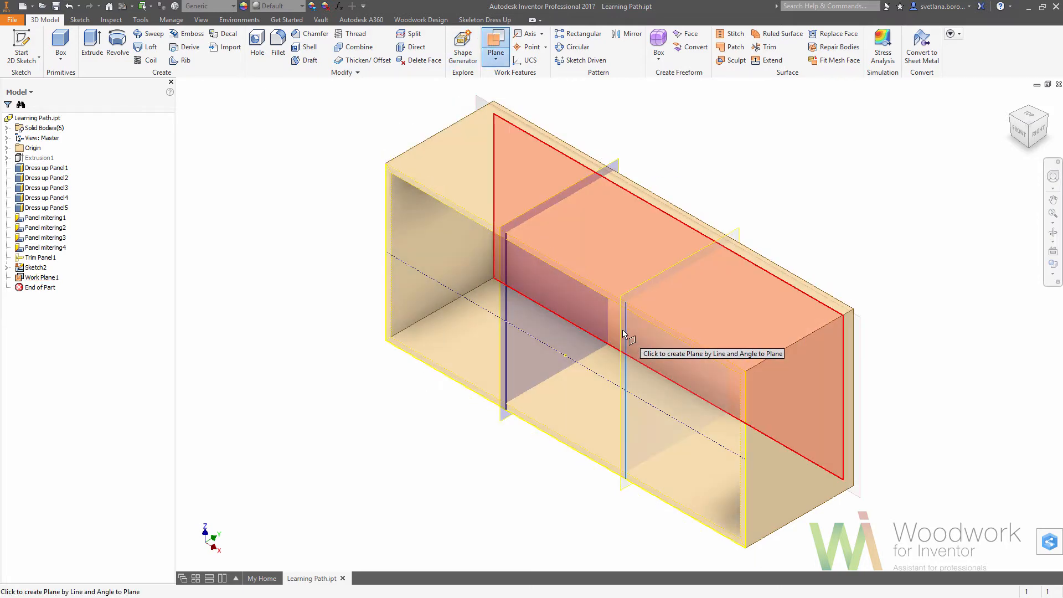
pyautogui.click(621, 333)
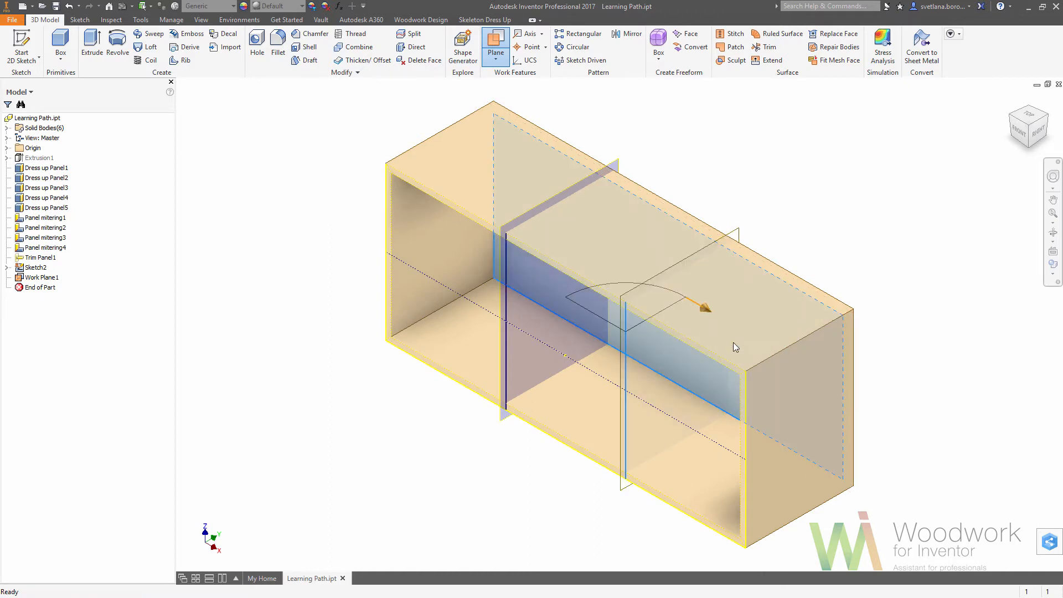
pyautogui.click(735, 340)
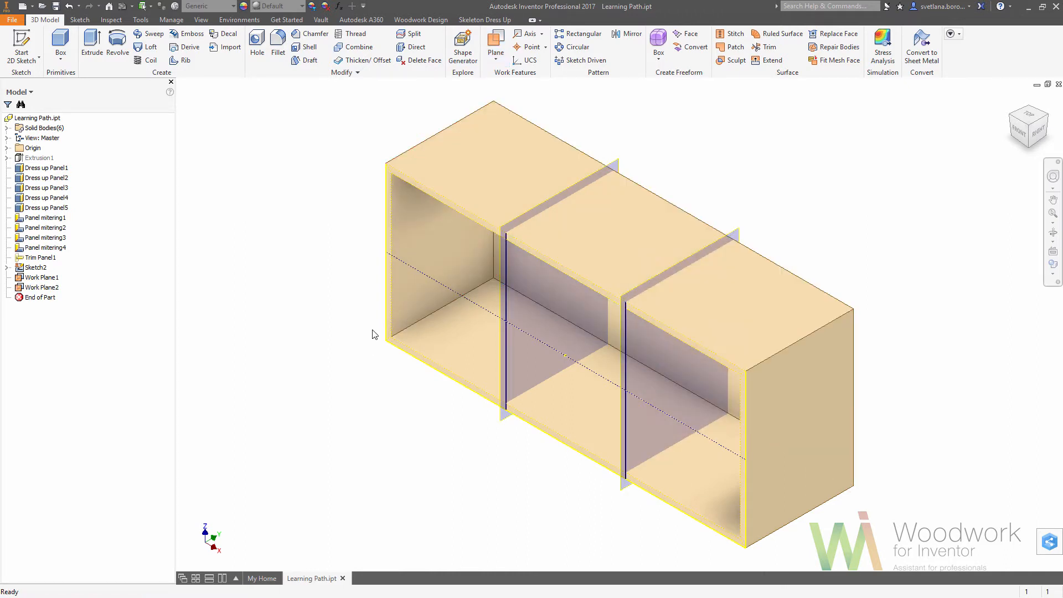
# Show the cabinet's hidden skeleton body.
pyautogui.click(484, 20)
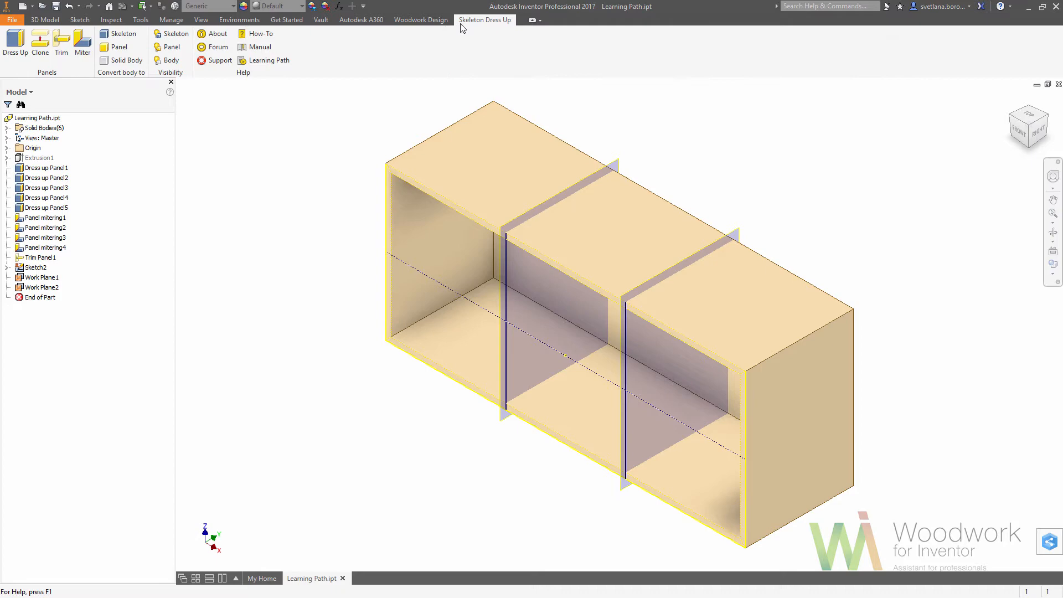
pyautogui.click(188, 34)
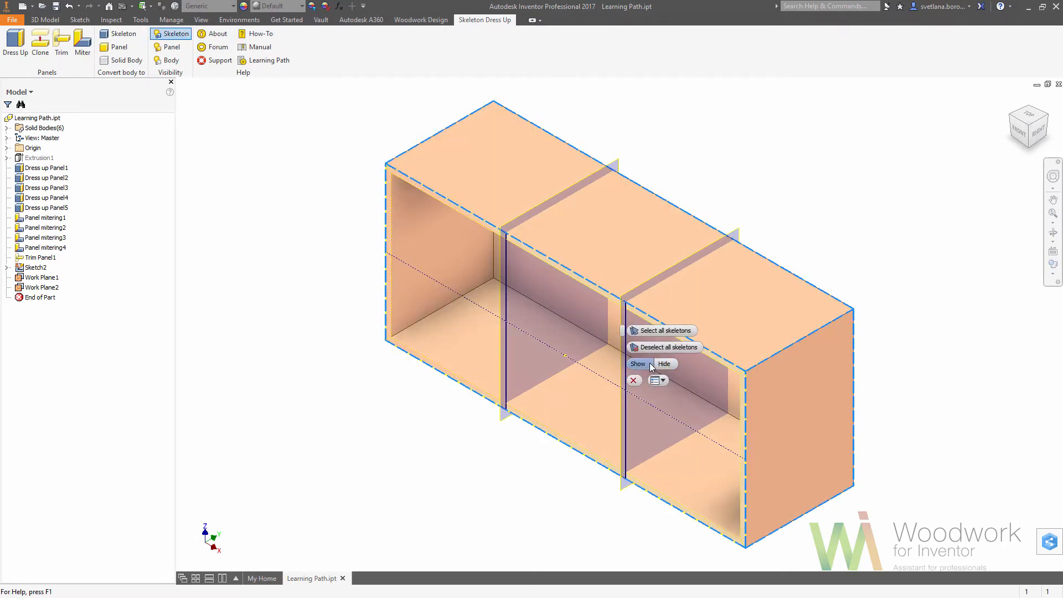
pyautogui.click(632, 381)
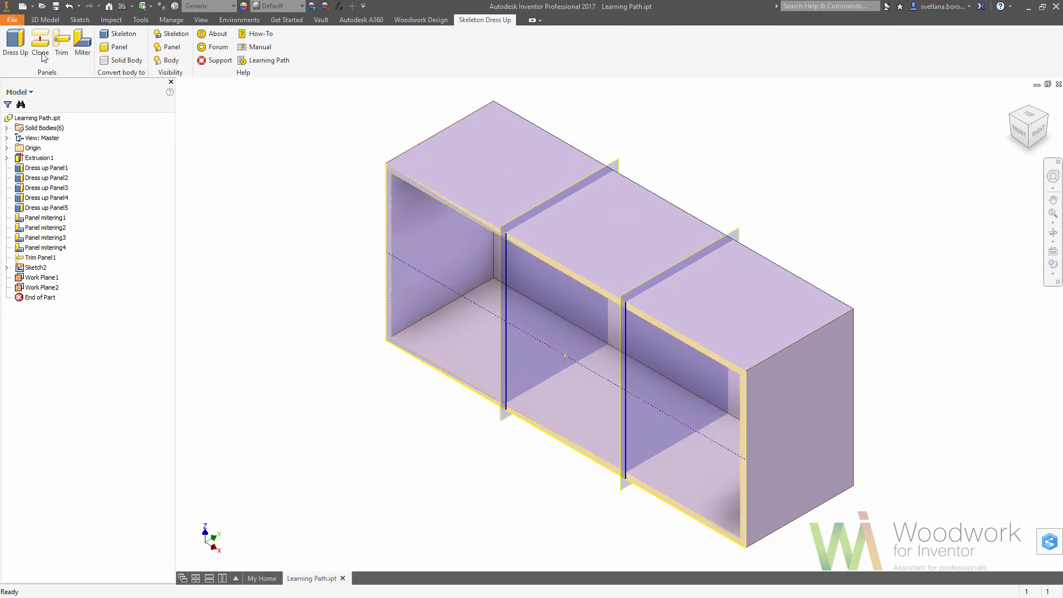
# Dress up both work planes as partition panels of thickness Internal_panel_thickness, thickened in both directions.
pyautogui.click(16, 47)
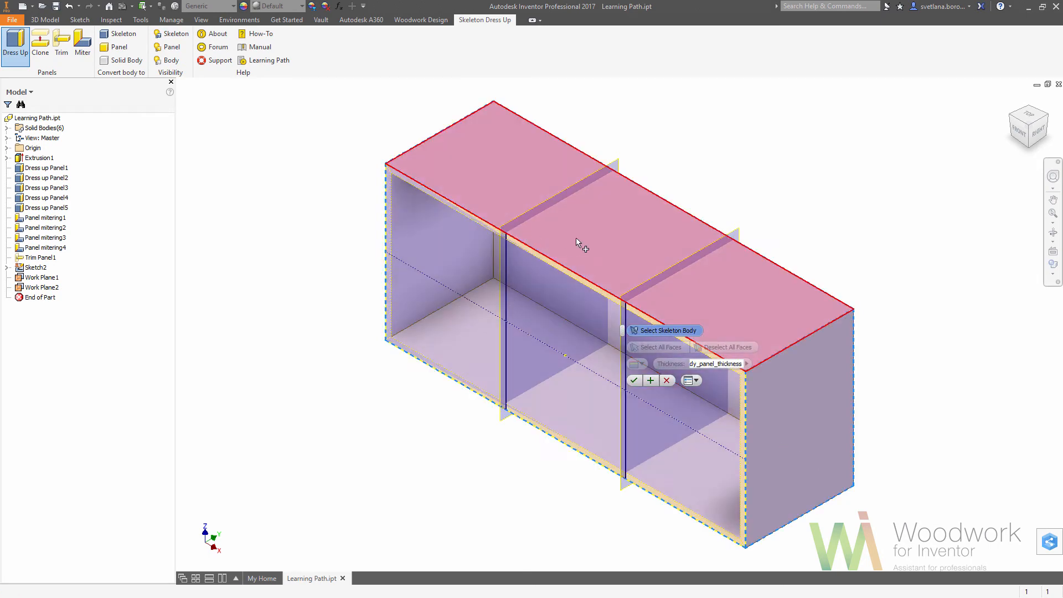
pyautogui.click(630, 178)
pyautogui.click(739, 225)
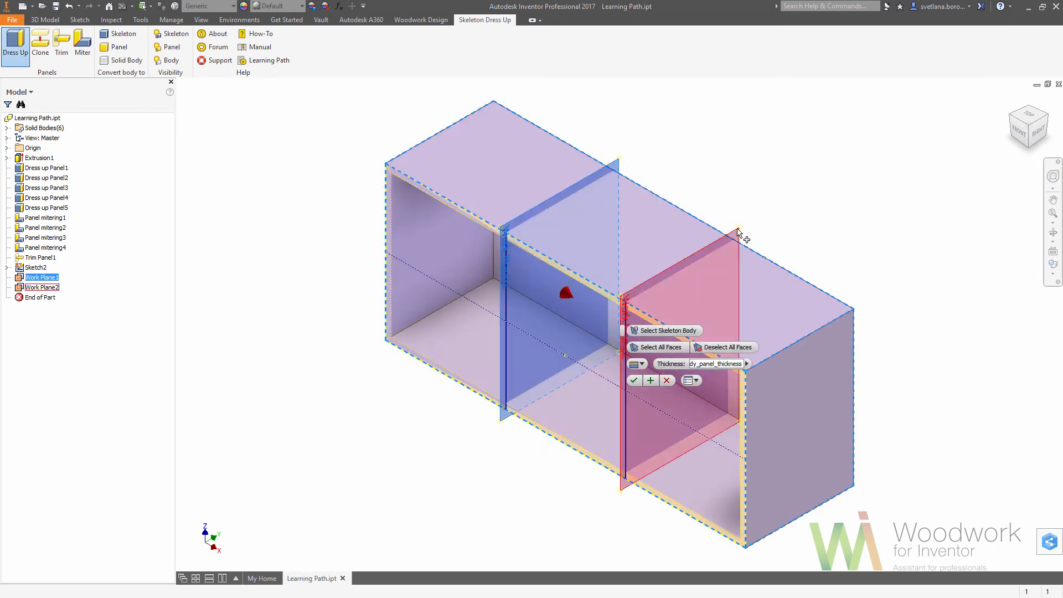
pyautogui.click(748, 368)
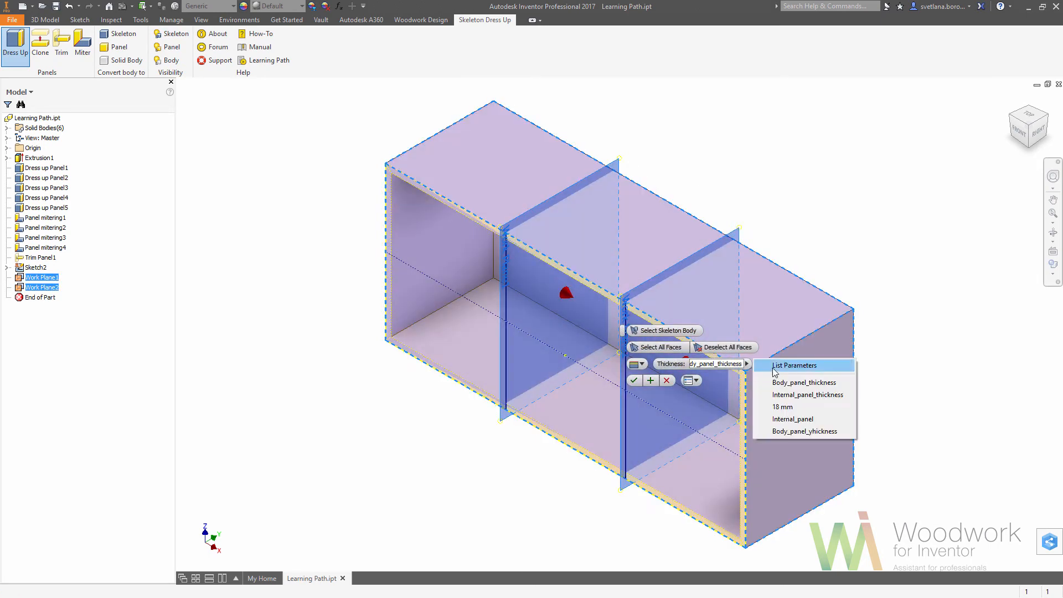
pyautogui.click(774, 368)
pyautogui.click(706, 408)
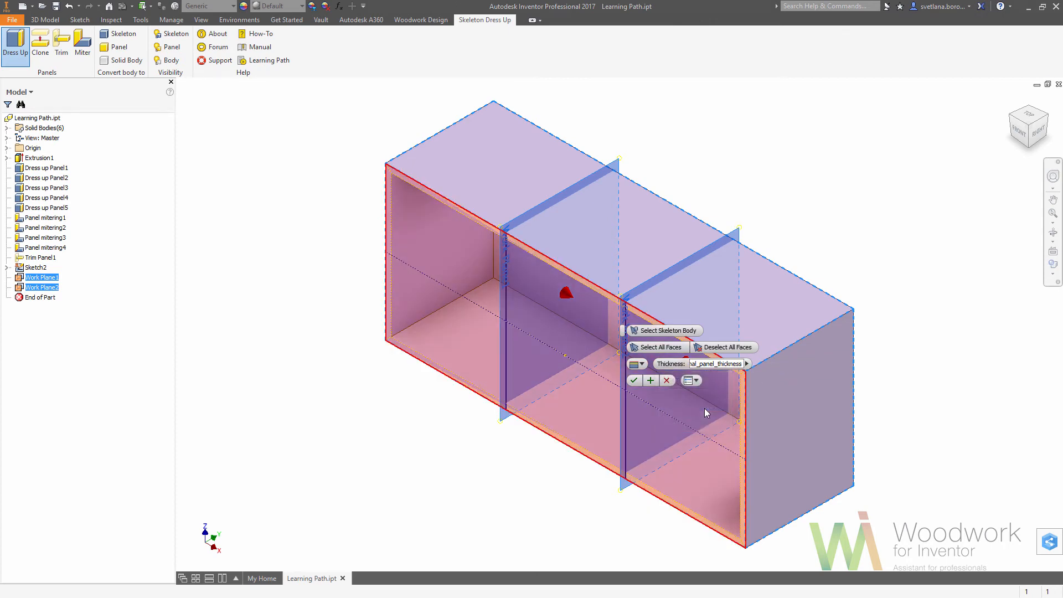
pyautogui.click(638, 365)
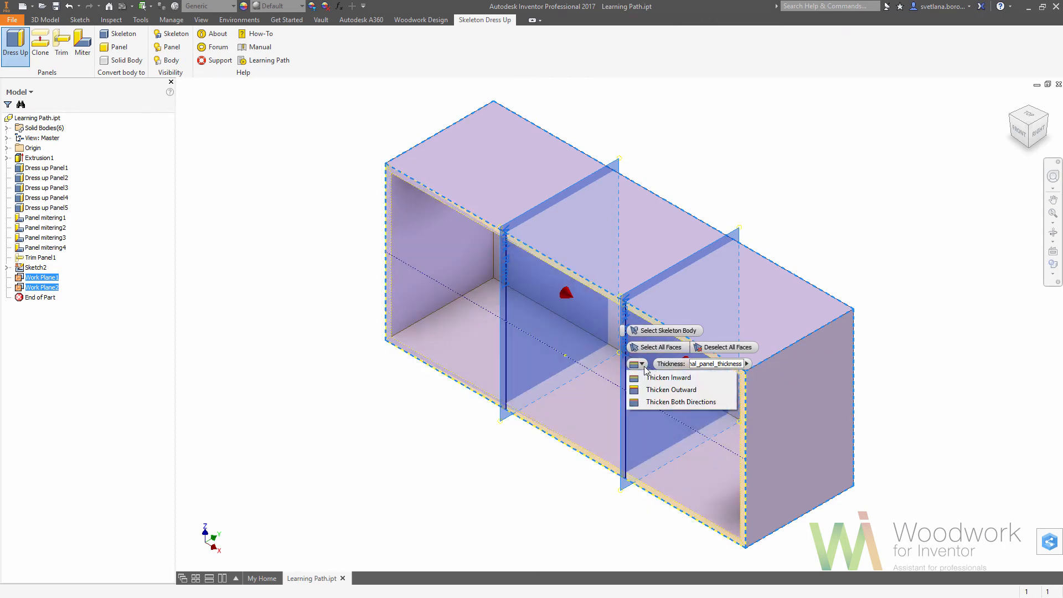
pyautogui.click(659, 403)
pyautogui.click(635, 381)
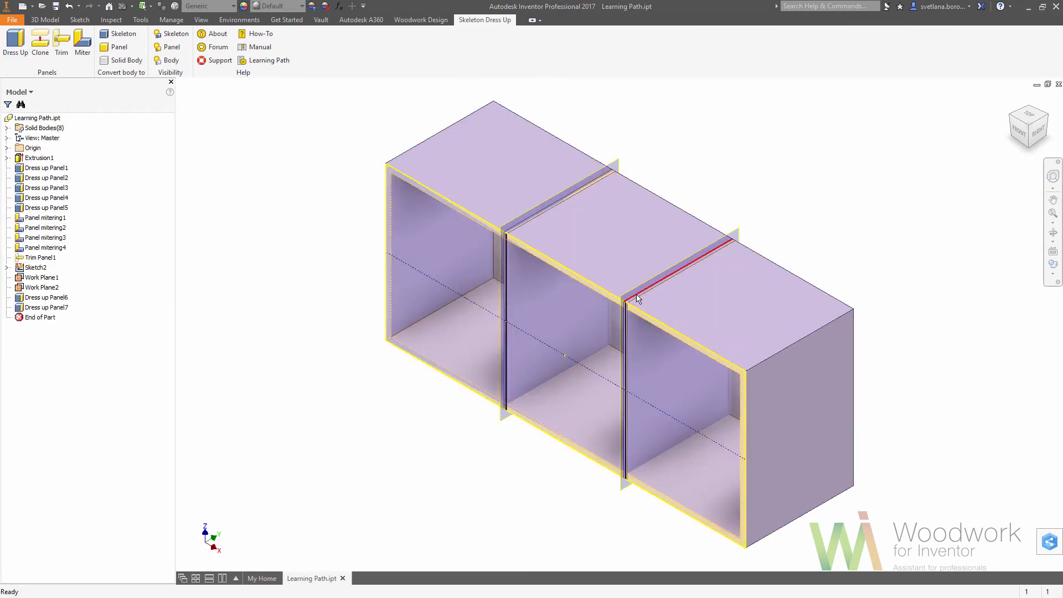
# Hide the work planes, the partition layout sketch and the skeleton body.
pyautogui.hotkey('alt', ']')
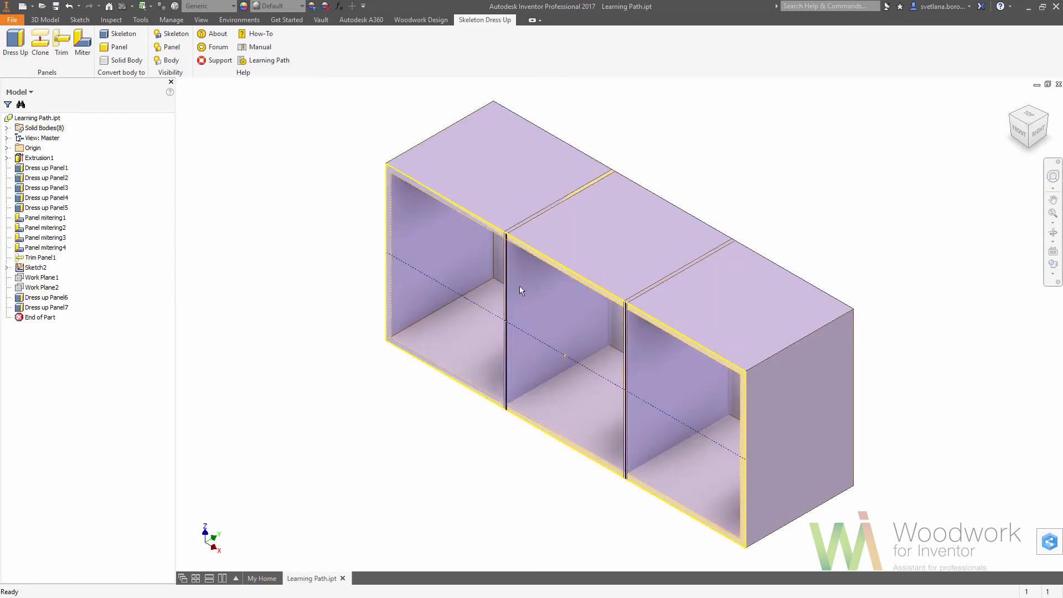
pyautogui.rightClick(34, 268)
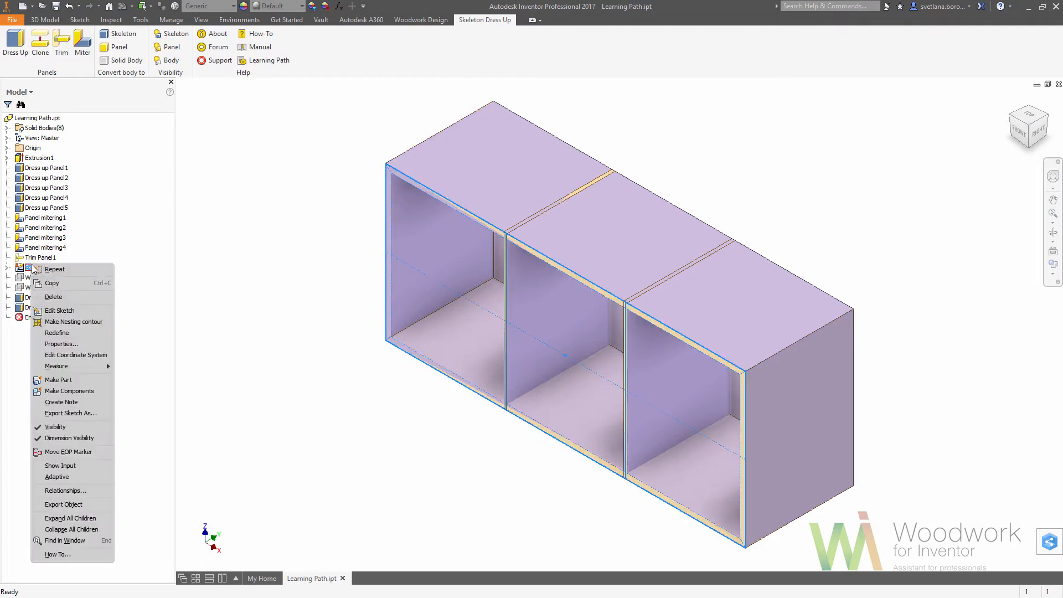
pyautogui.click(55, 427)
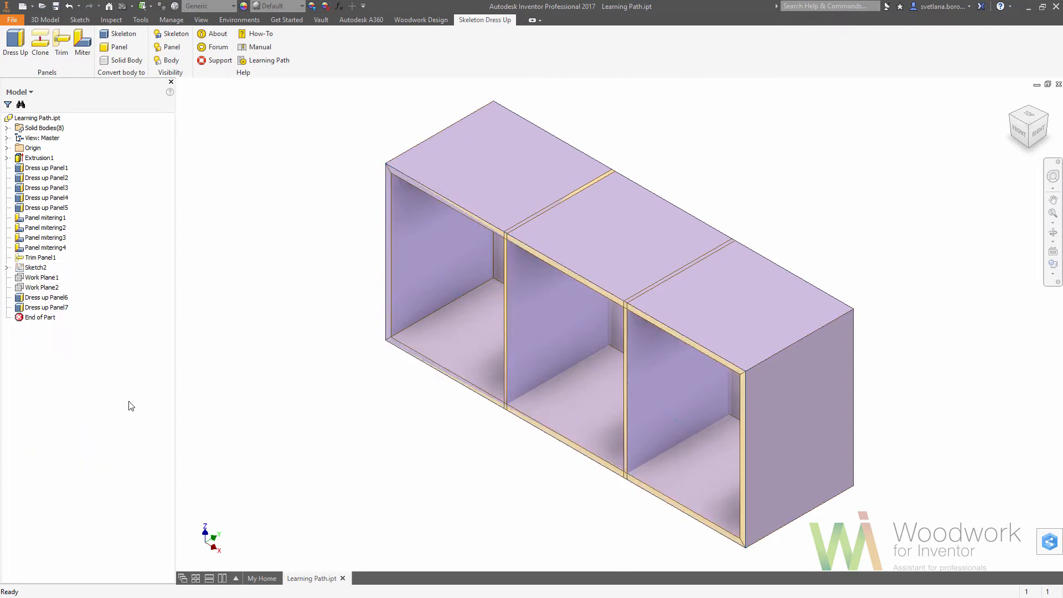
pyautogui.click(170, 34)
pyautogui.click(665, 365)
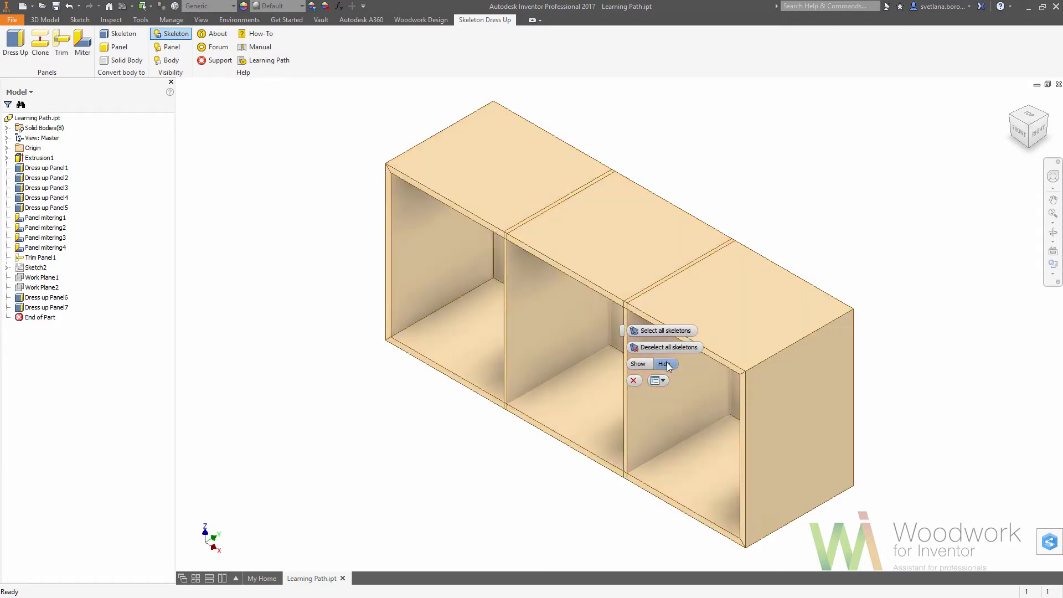
pyautogui.click(633, 381)
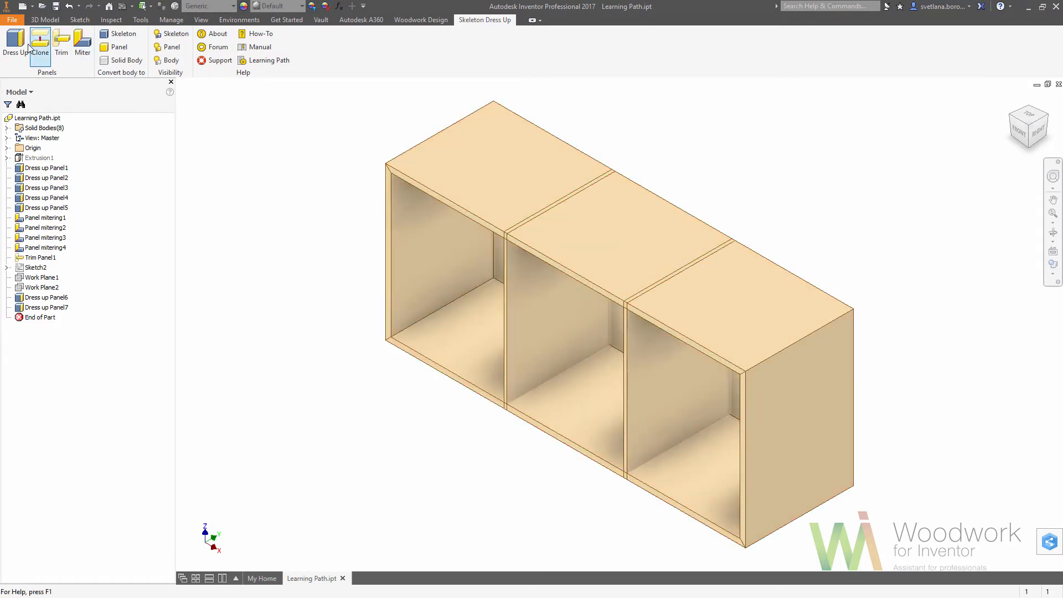
# Trim the two internal partitions against the cabinet's surrounding panels.
pyautogui.click(62, 44)
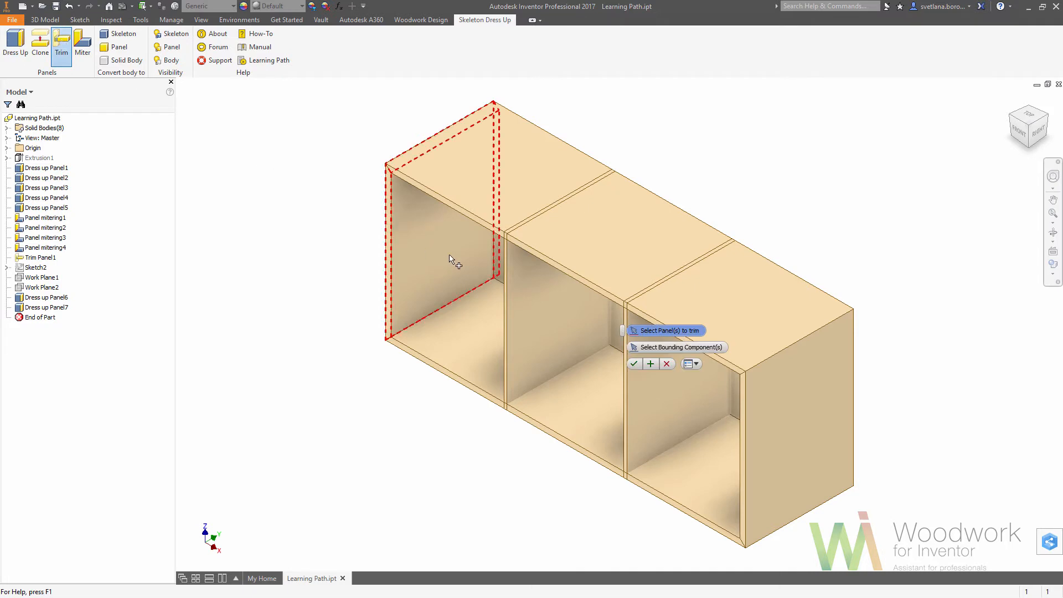
pyautogui.click(634, 364)
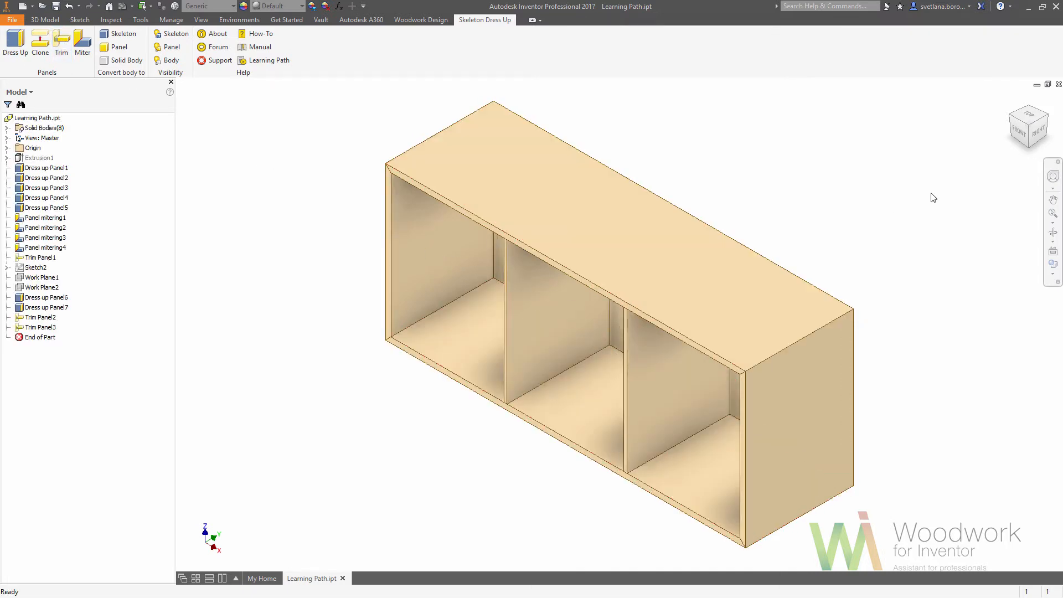
# Start a sketch on the top panel's front edge face and project the cabinet's cut edges as construction geometry.
pyautogui.click(1018, 130)
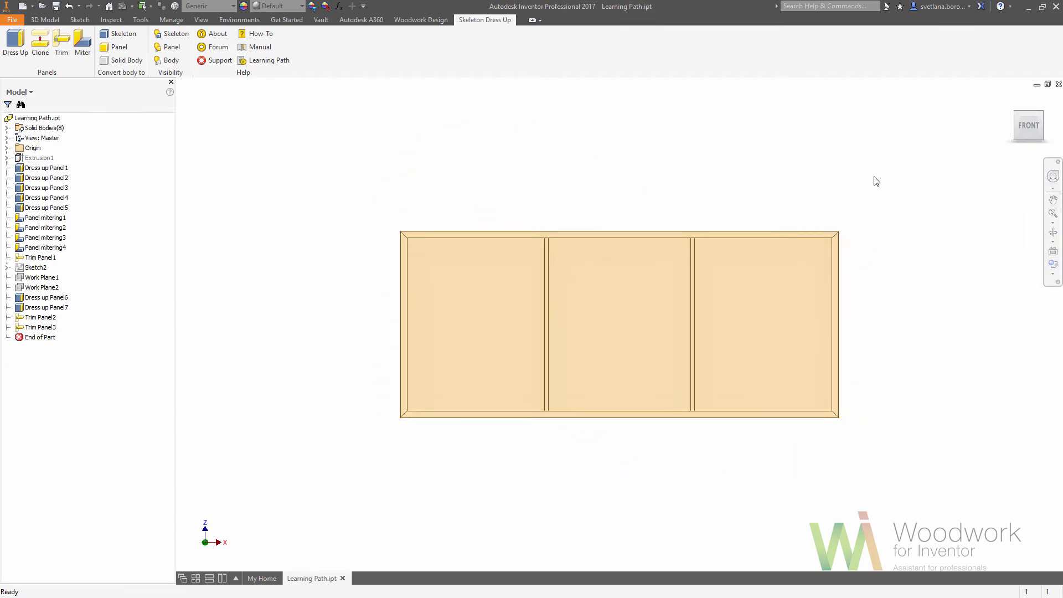
pyautogui.click(819, 233)
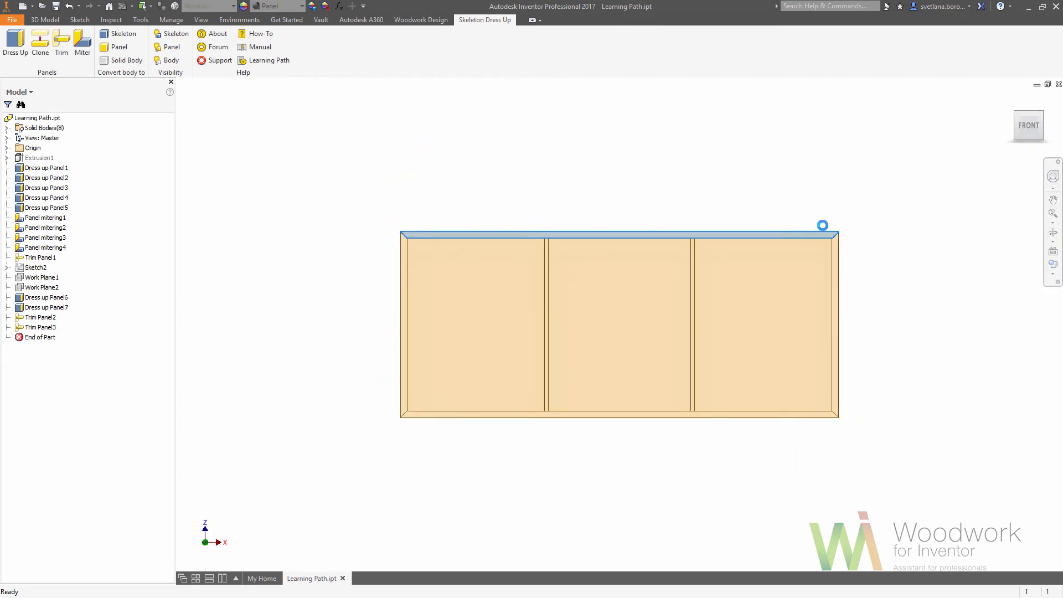
pyautogui.click(822, 226)
pyautogui.click(226, 50)
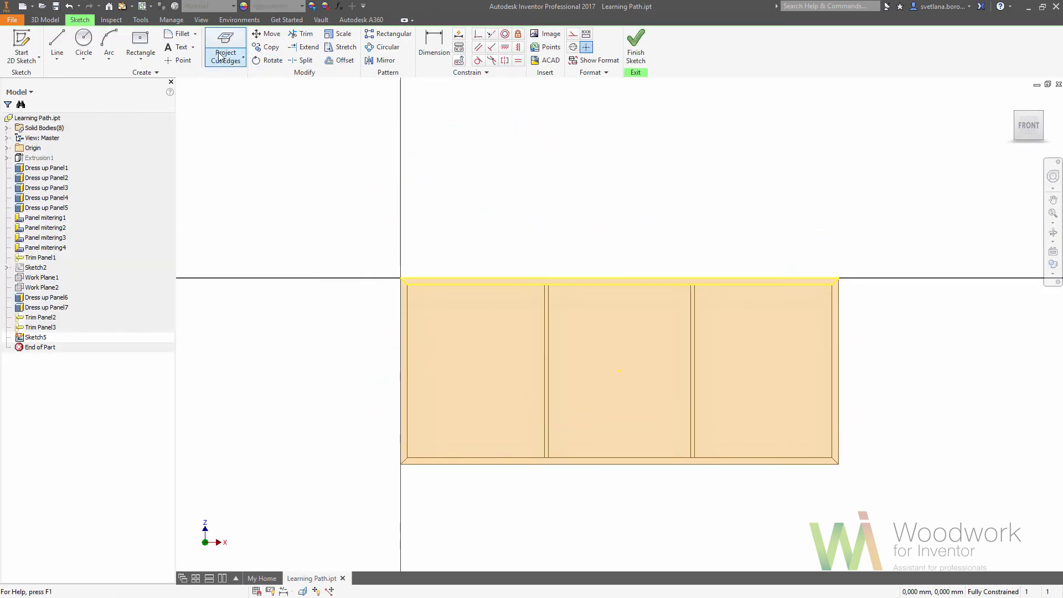
pyautogui.moveTo(581, 424); pyautogui.dragTo(882, 527)
pyautogui.moveTo(834, 508); pyautogui.dragTo(863, 511, button='right')
pyautogui.click(864, 522)
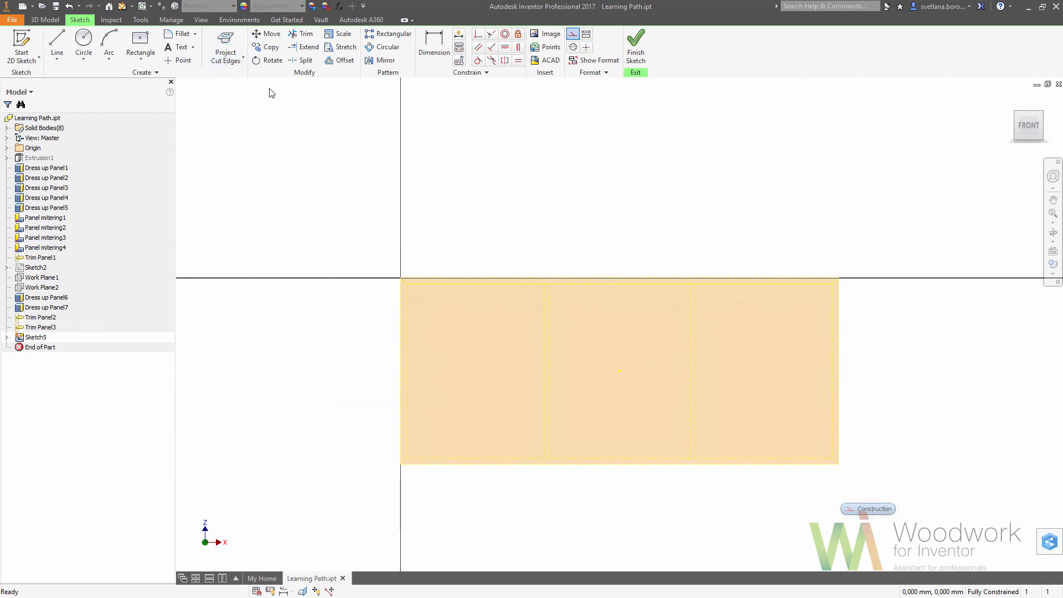
# Draw a two-point rectangle across the inner corners of the right compartment's opening and finish the sketch.
pyautogui.click(142, 60)
pyautogui.click(145, 76)
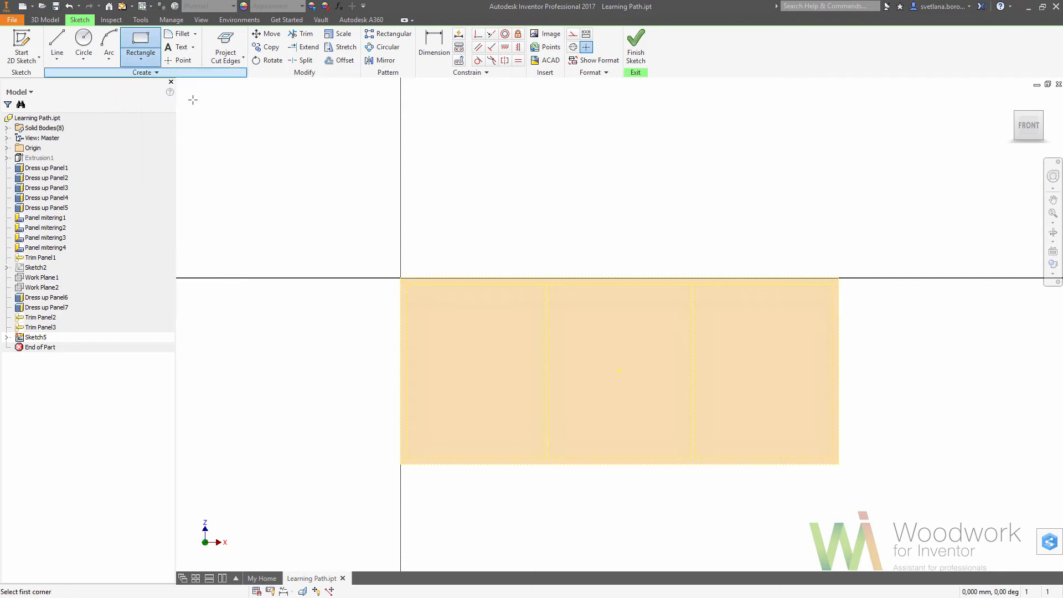
pyautogui.click(695, 457)
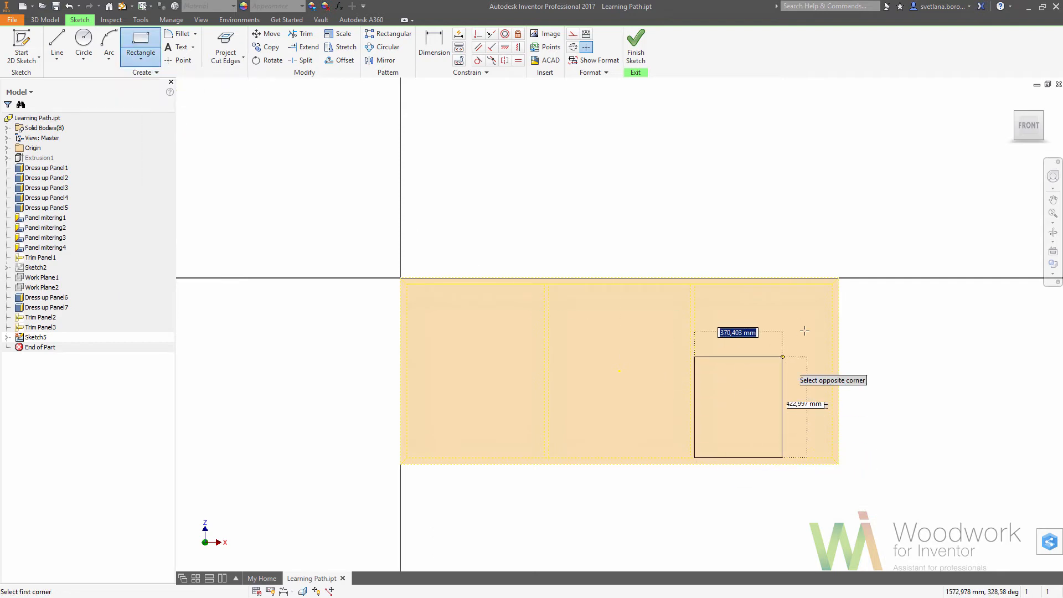
pyautogui.click(832, 285)
pyautogui.rightClick(858, 310)
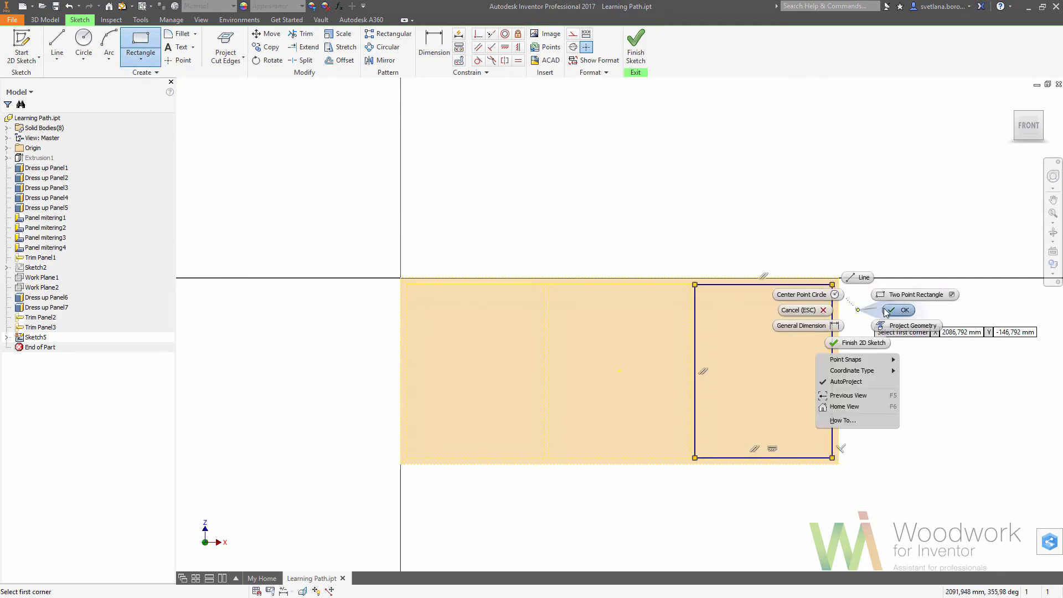
pyautogui.click(883, 311)
pyautogui.click(636, 65)
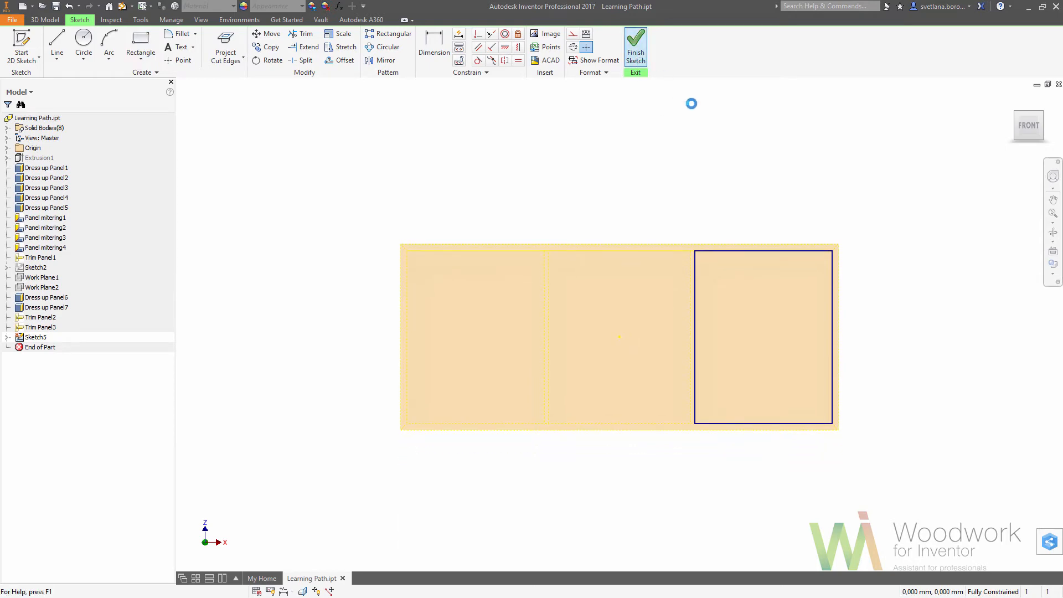
# Extrude the rectangle inward by a panel thickness parameter as a new solid, forming the right compartment's front panel.
pyautogui.click(1012, 101)
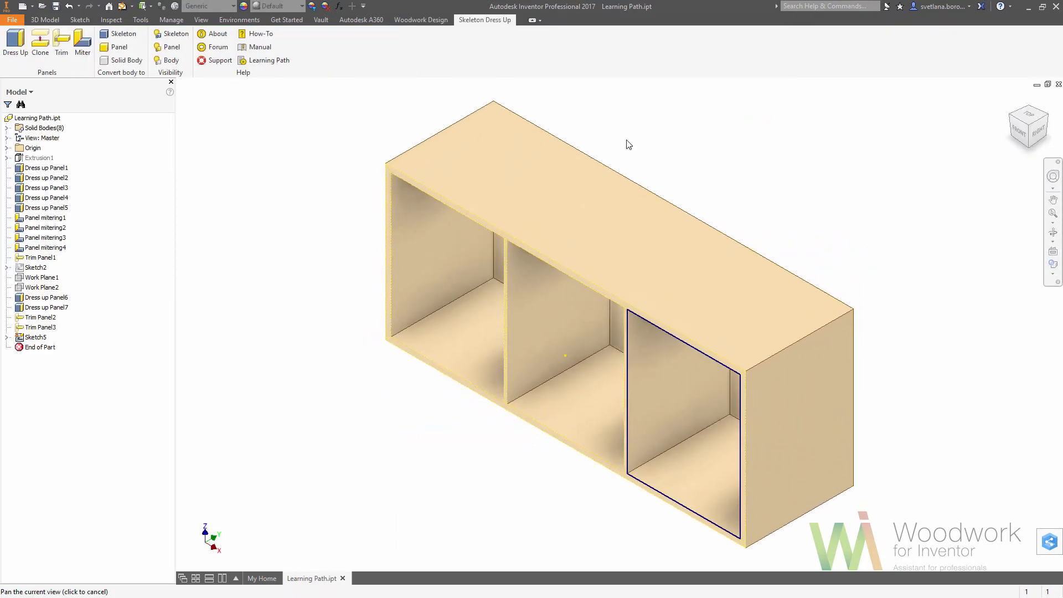
pyautogui.click(45, 20)
pyautogui.click(88, 47)
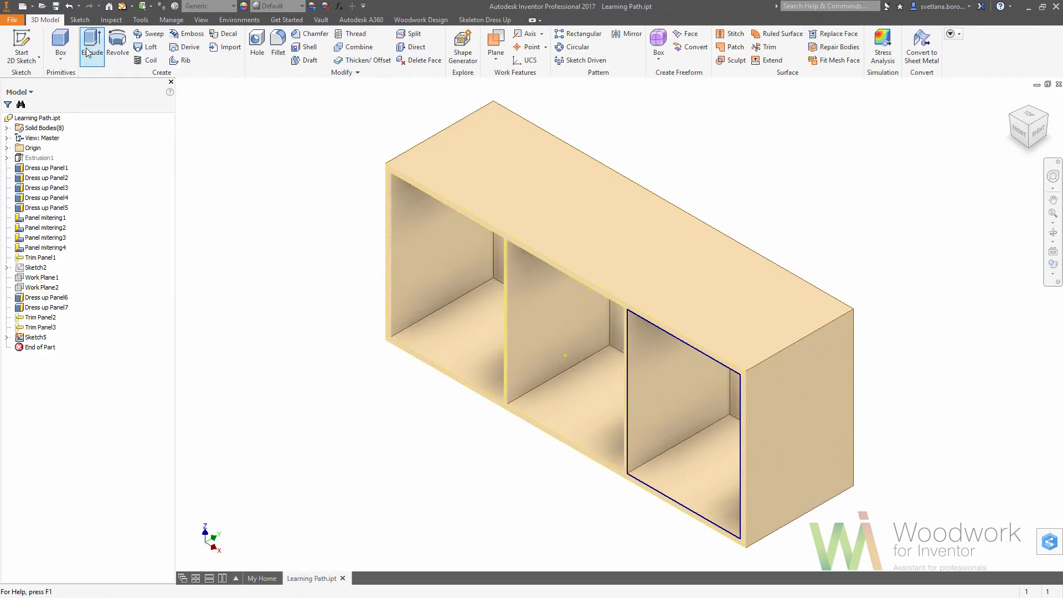
pyautogui.click(203, 292)
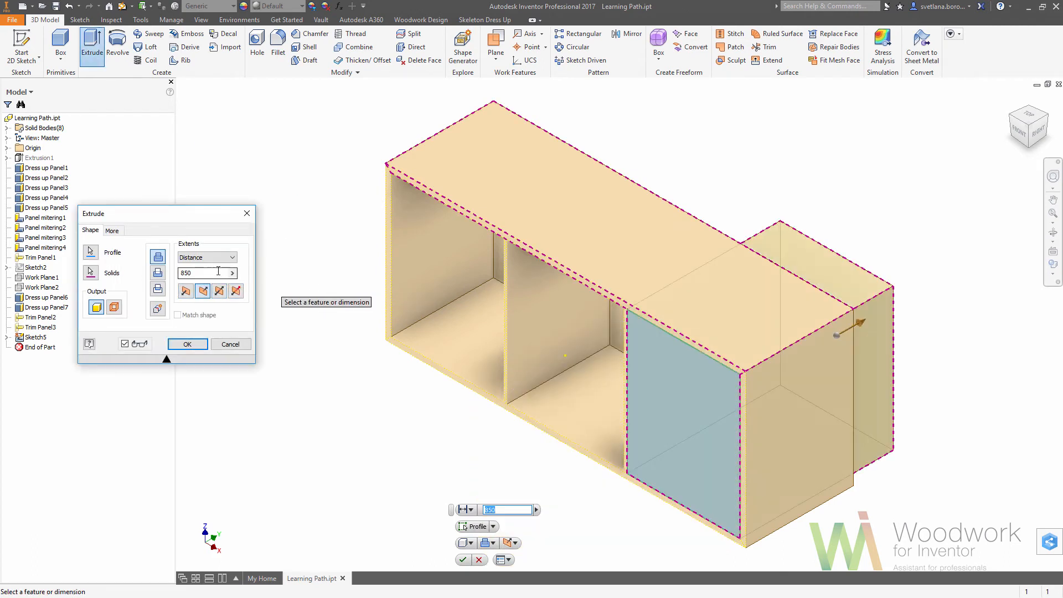
pyautogui.click(233, 258)
pyautogui.click(232, 260)
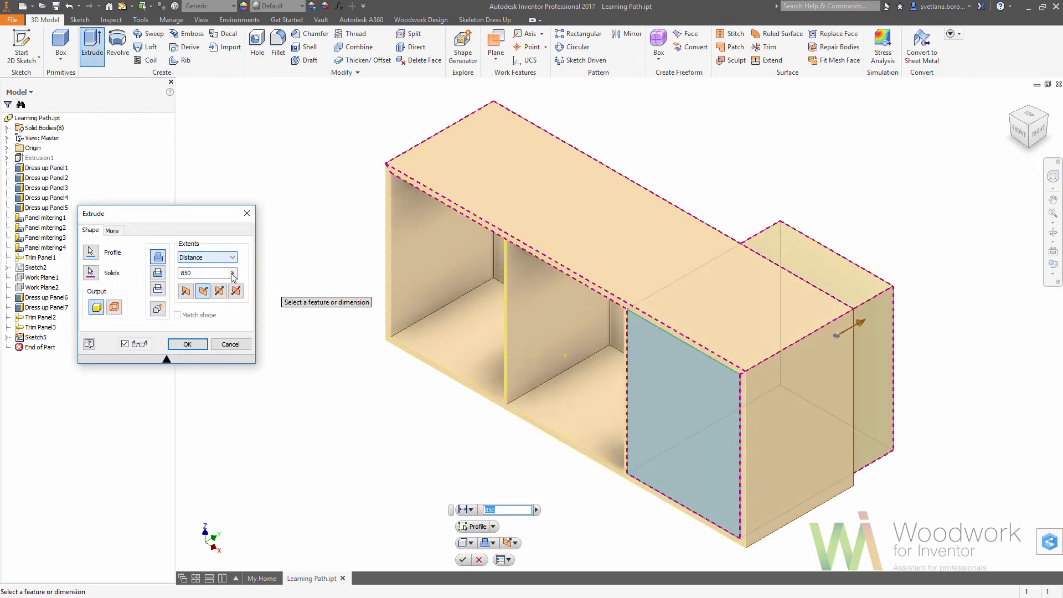
pyautogui.click(232, 273)
pyautogui.click(275, 300)
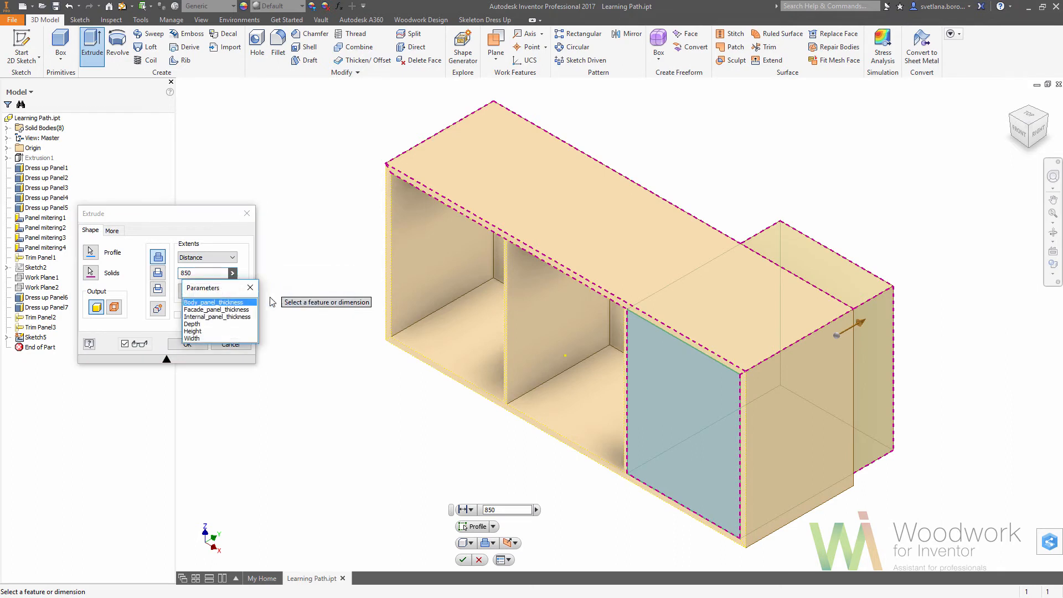
pyautogui.click(231, 316)
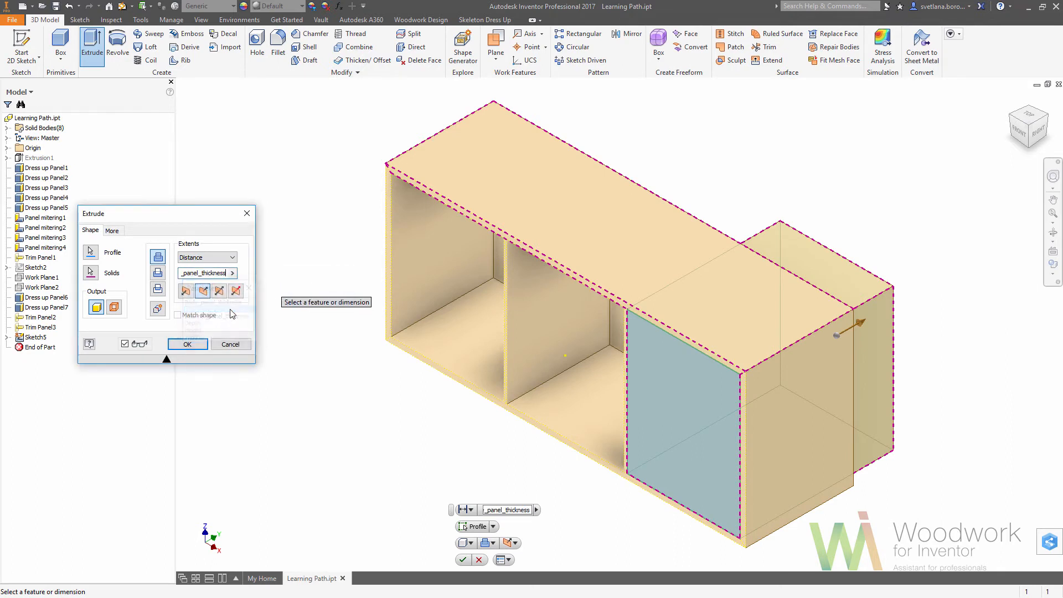
pyautogui.click(159, 309)
pyautogui.click(188, 344)
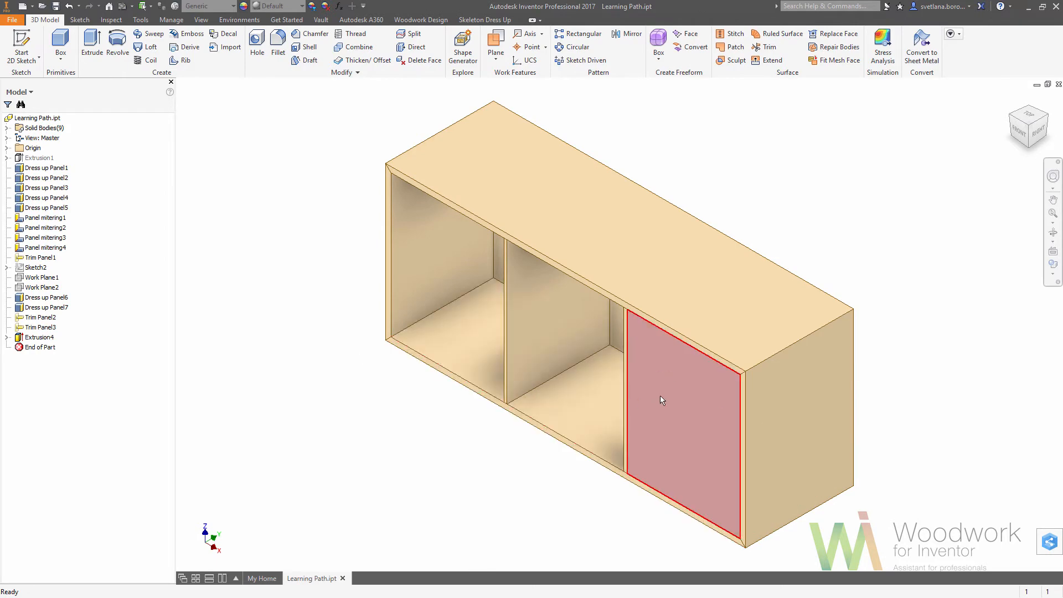
# Sketch on the right front panel's face, offsetting its construction outline inward by 1.5 mm, and finish the sketch.
pyautogui.click(698, 391)
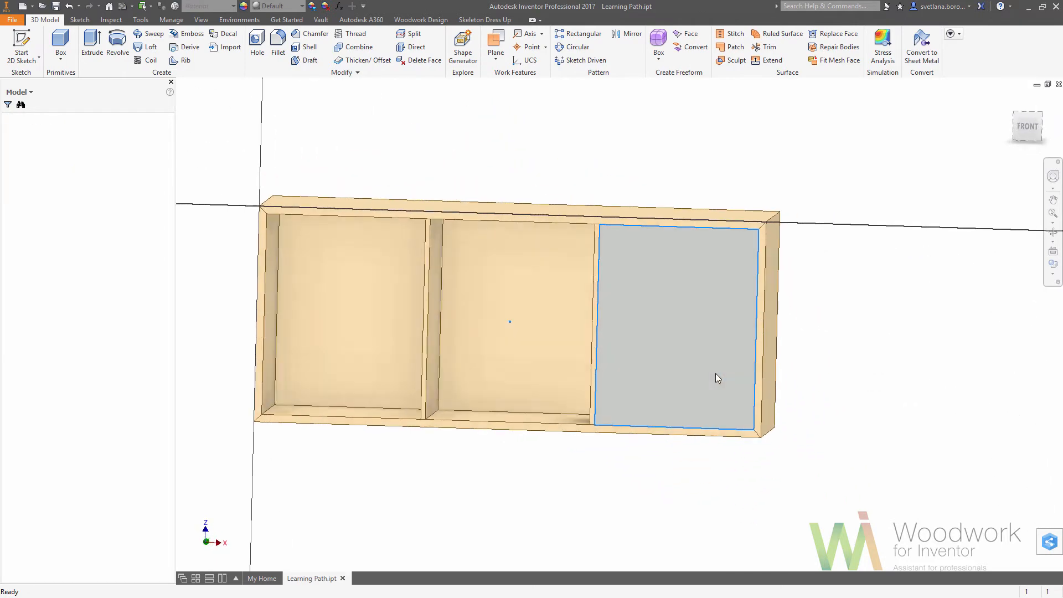
pyautogui.moveTo(543, 193)
pyautogui.mouseDown()
pyautogui.moveTo(612, 284)
pyautogui.moveTo(801, 467)
pyautogui.mouseUp()
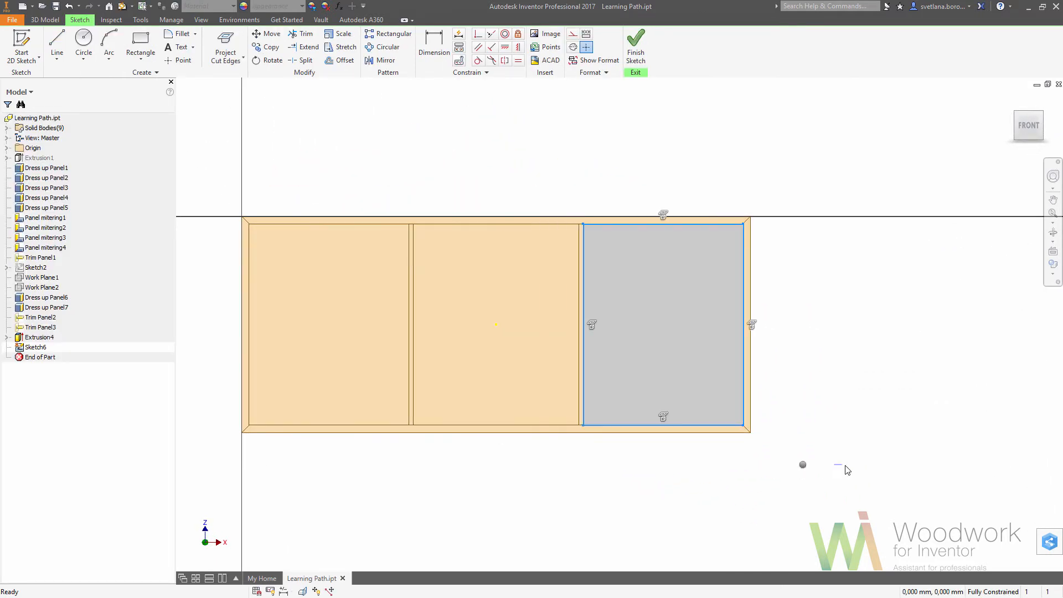
pyautogui.click(344, 60)
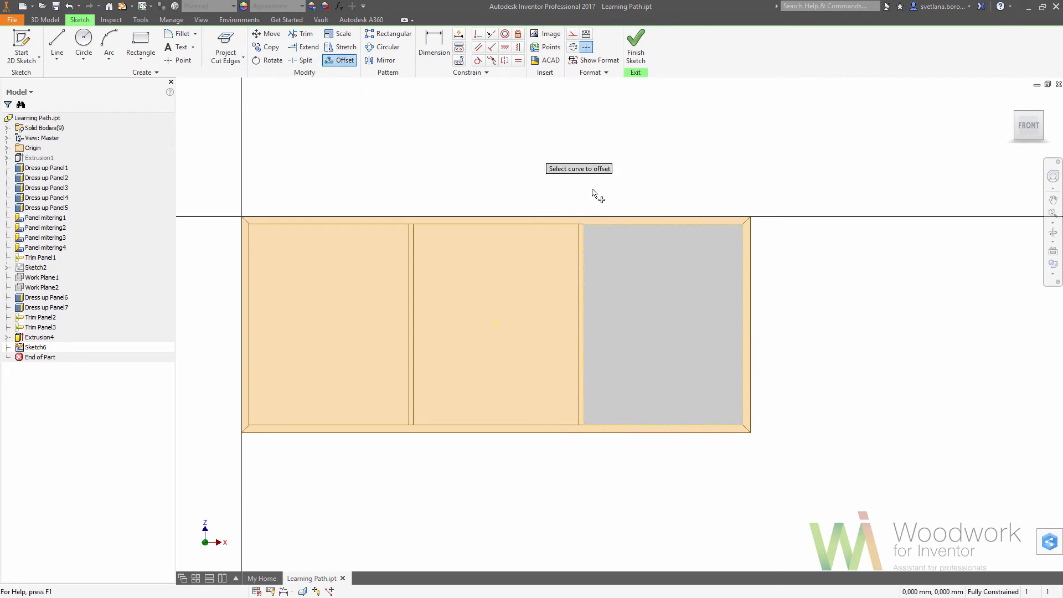
pyautogui.click(645, 226)
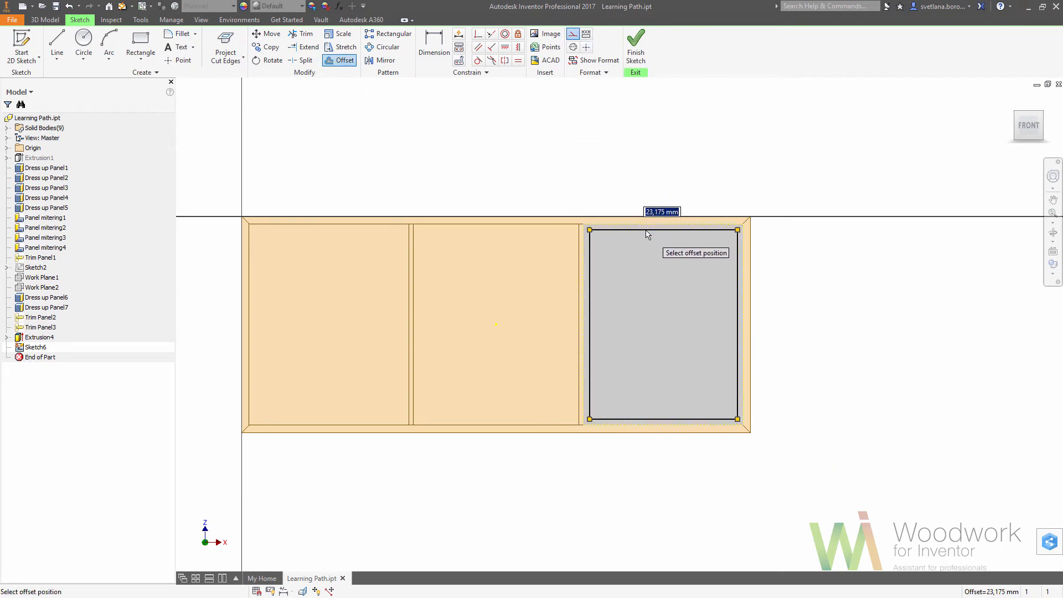
pyautogui.press('Return')
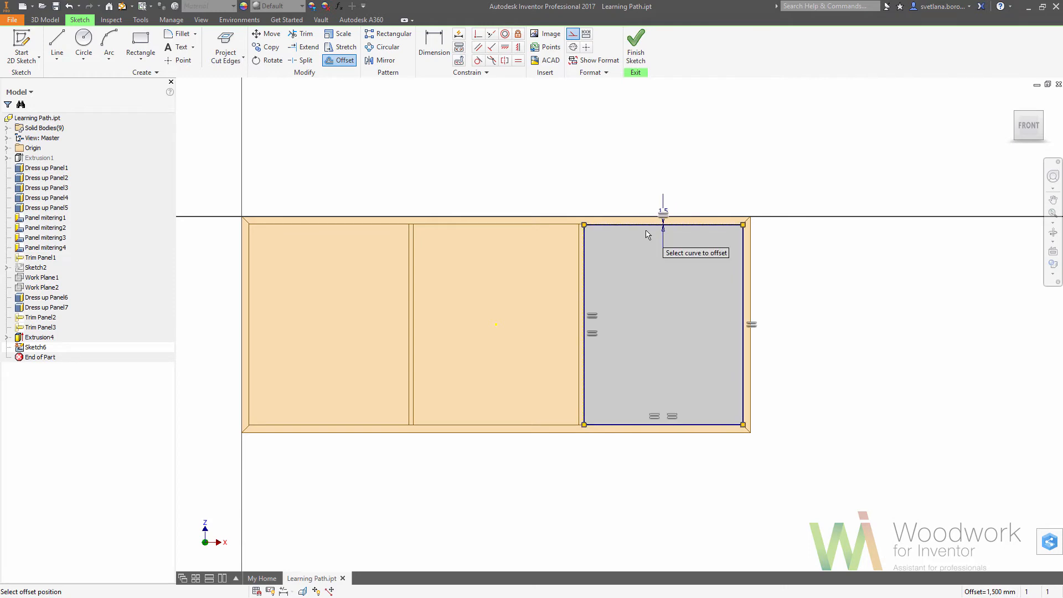
pyautogui.click(635, 49)
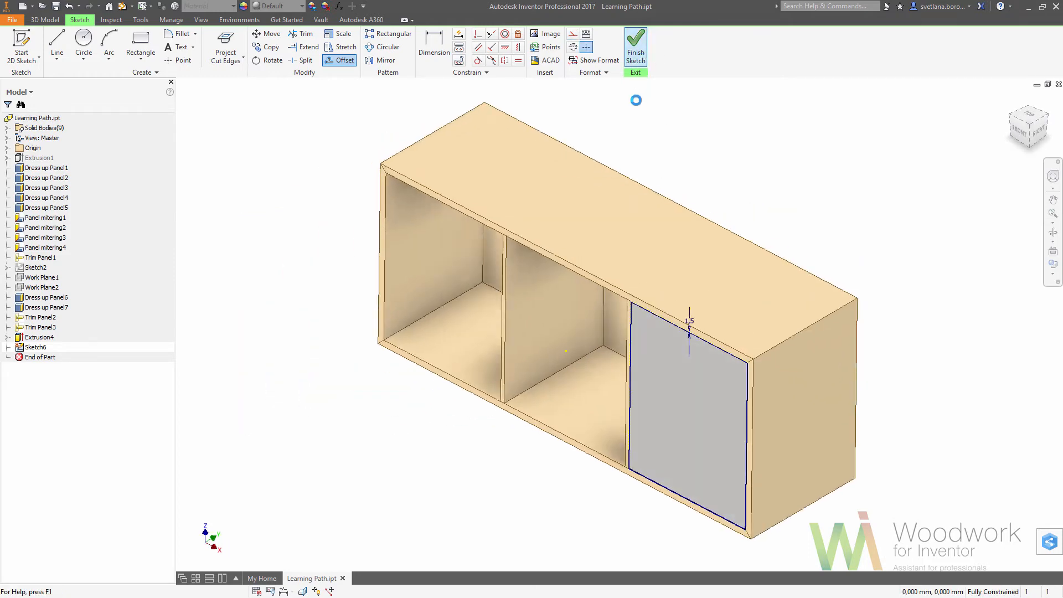
# Extrude the inner offset profile into the right front panel by Facade_panel_thickness using the Intersect operation.
pyautogui.click(101, 47)
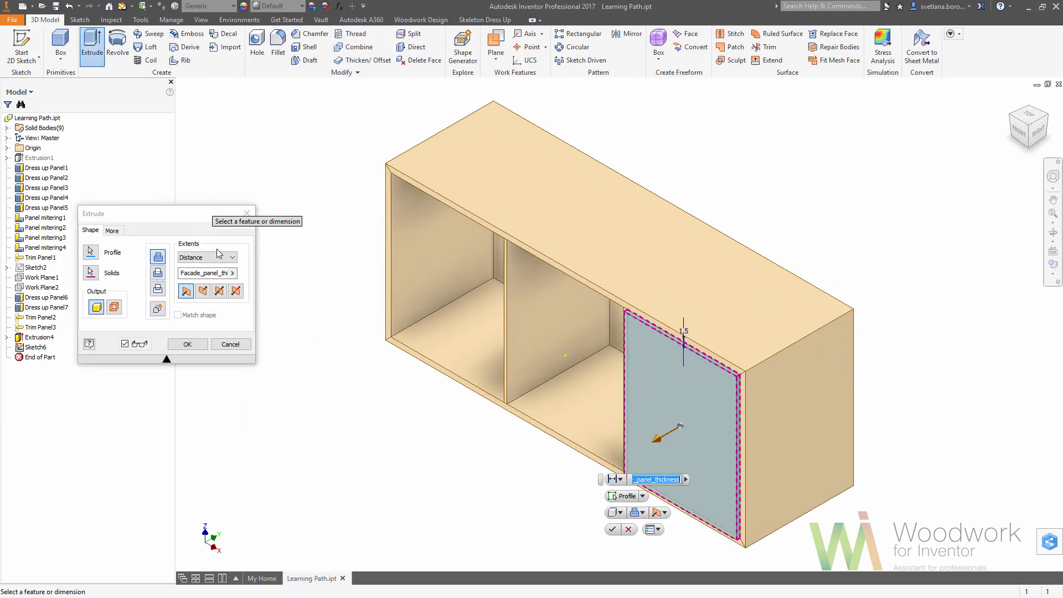
pyautogui.click(159, 291)
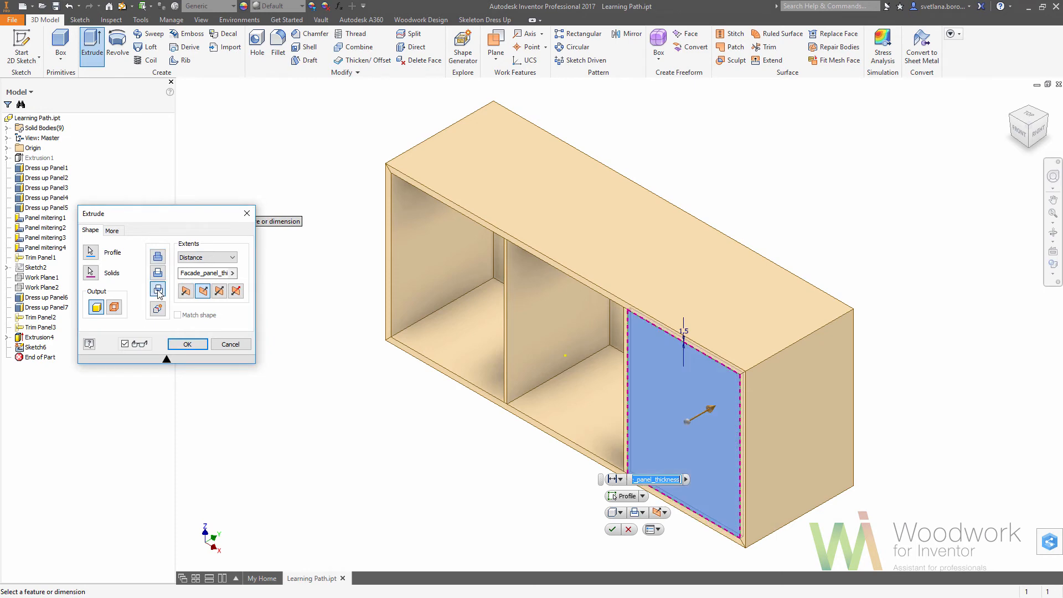
pyautogui.click(187, 344)
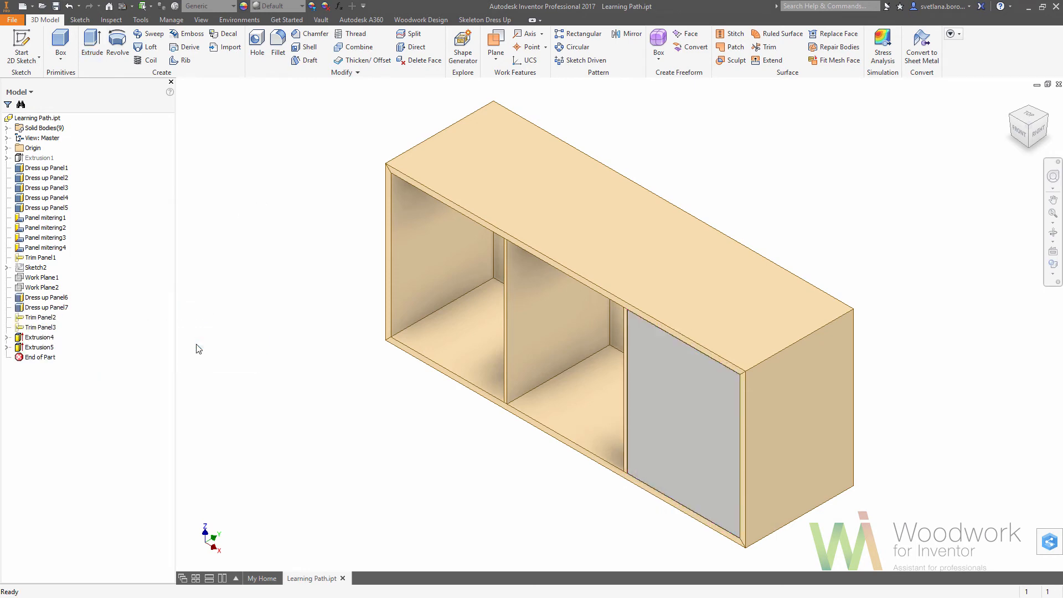
# Add a unitless (ul) user parameter named Drawer_QTY with a value of 3.
pyautogui.click(1019, 132)
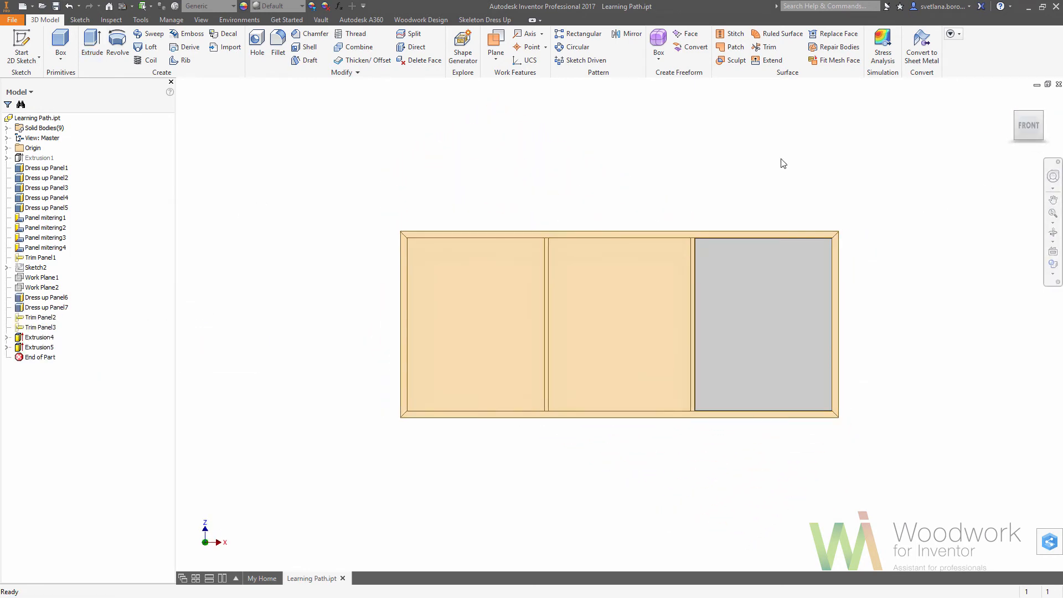
pyautogui.click(339, 6)
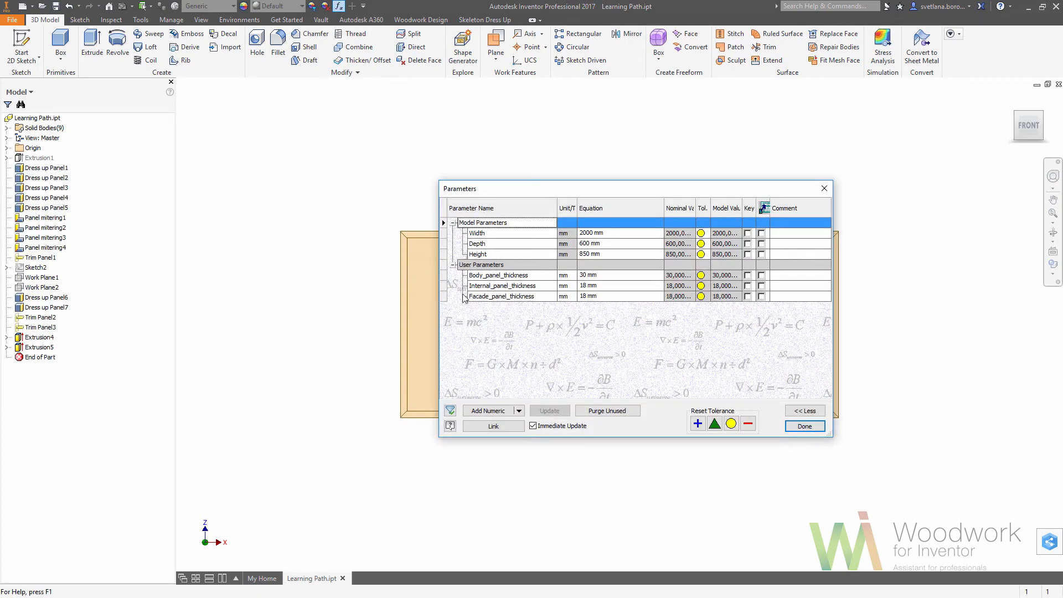
pyautogui.click(490, 411)
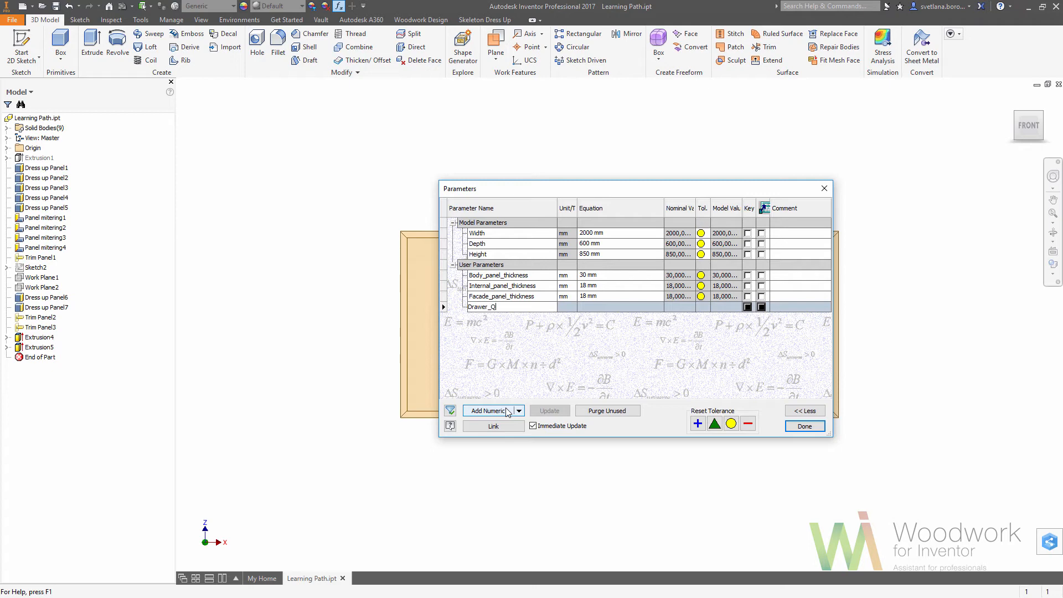
pyautogui.press('Return')
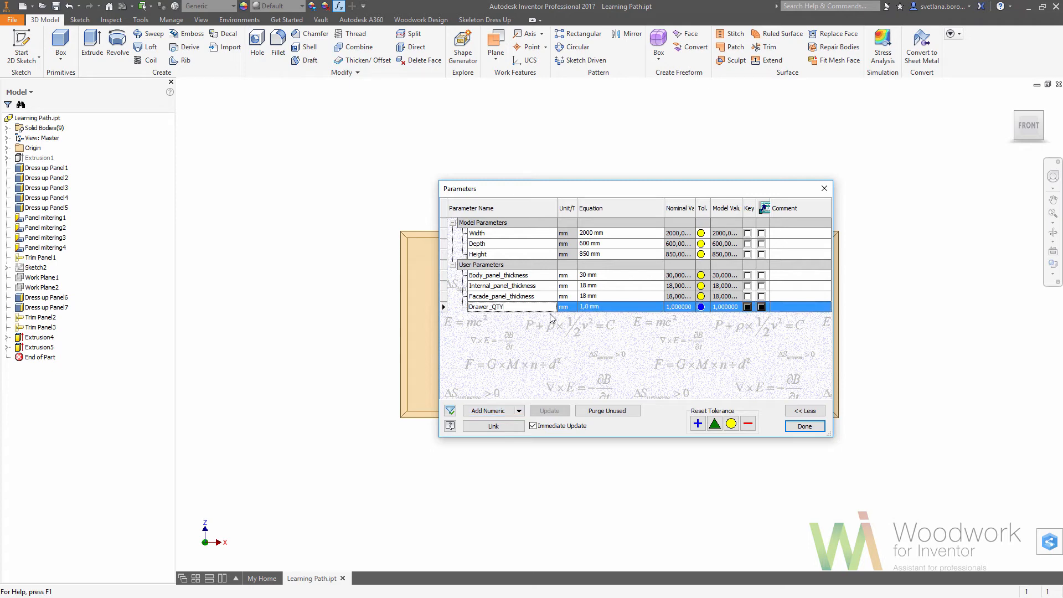
pyautogui.click(570, 308)
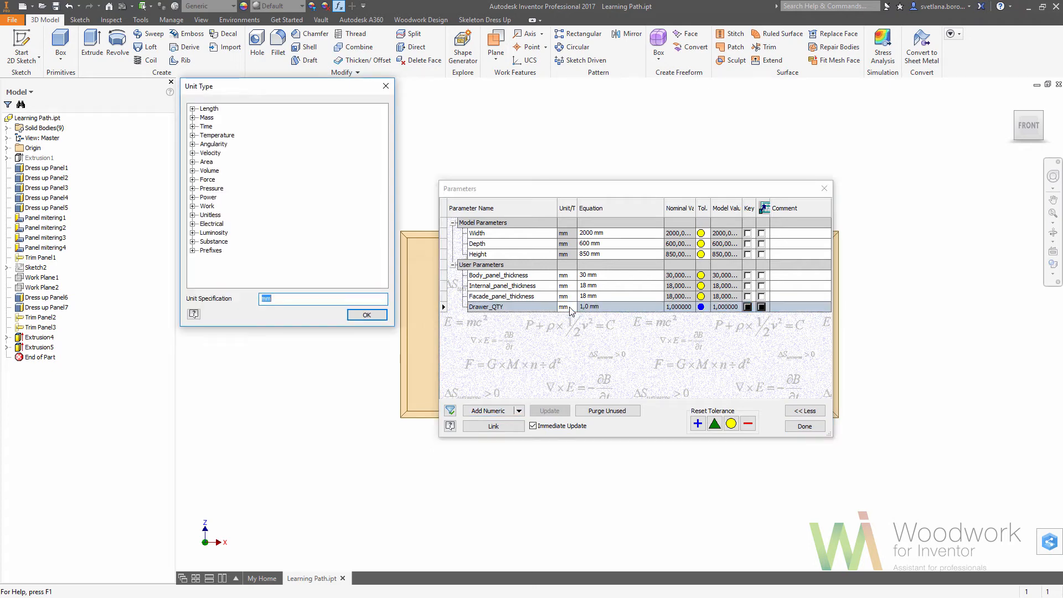
pyautogui.write('ul')
pyautogui.press('Return')
pyautogui.click(600, 308)
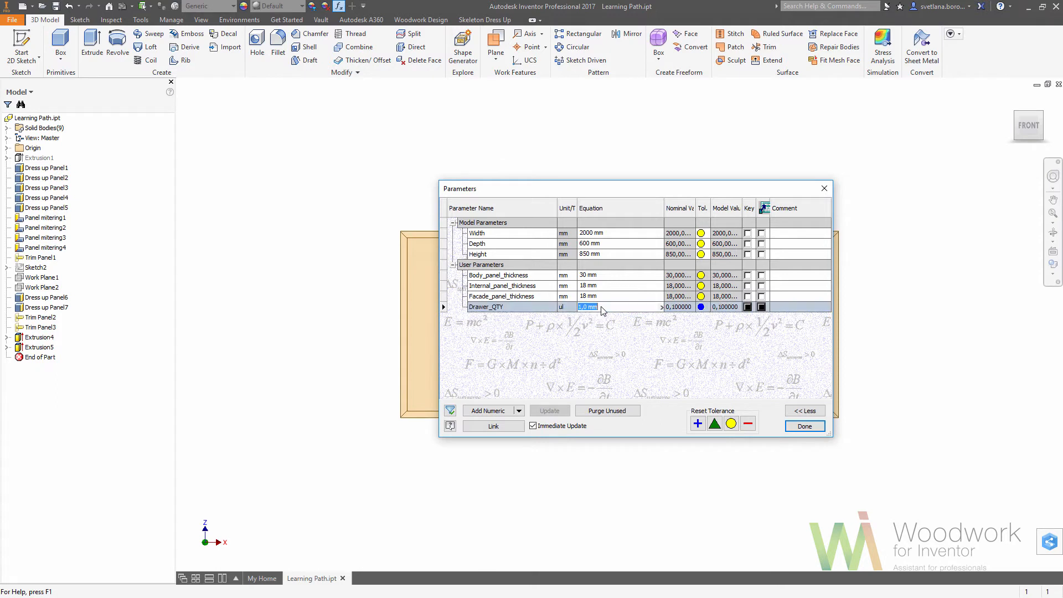
pyautogui.write('3')
pyautogui.press('Return')
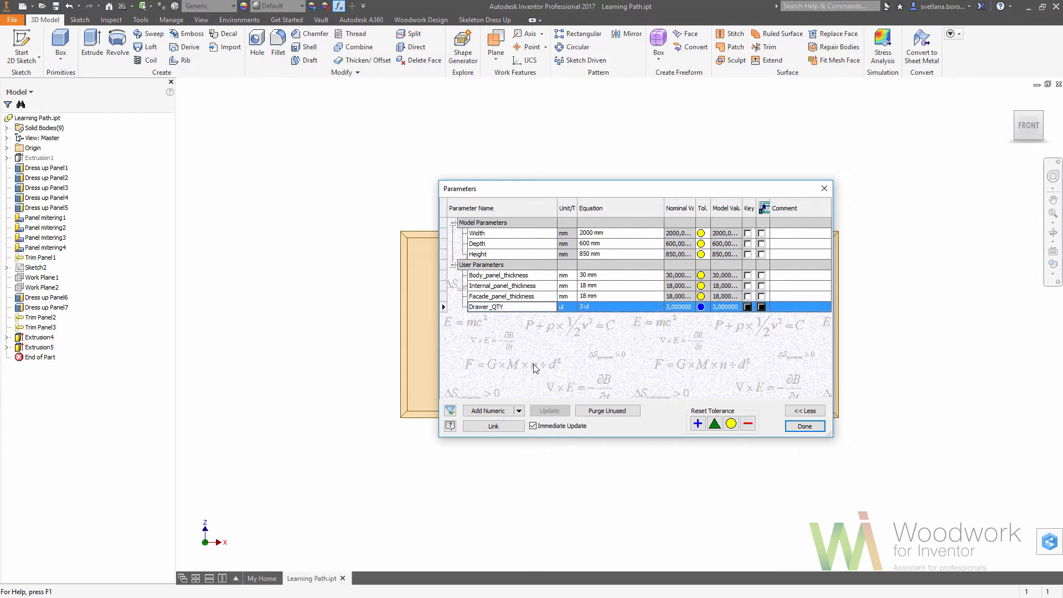
# Add a unitless (ul) user parameter named Shelf_QTY with a value of 2 and close the parameters.
pyautogui.click(503, 410)
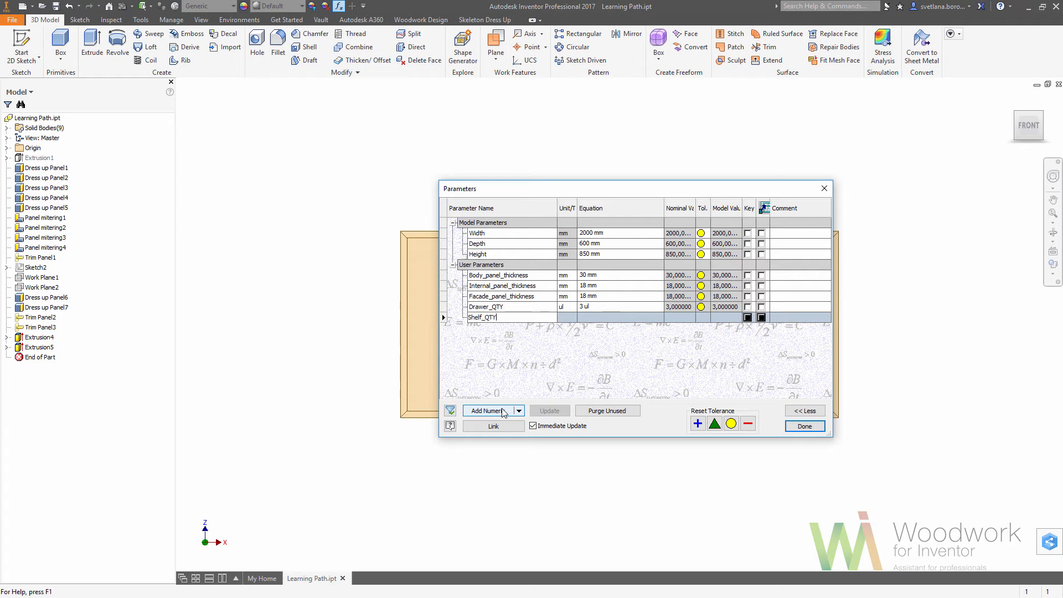
pyautogui.press('Return')
pyautogui.click(569, 318)
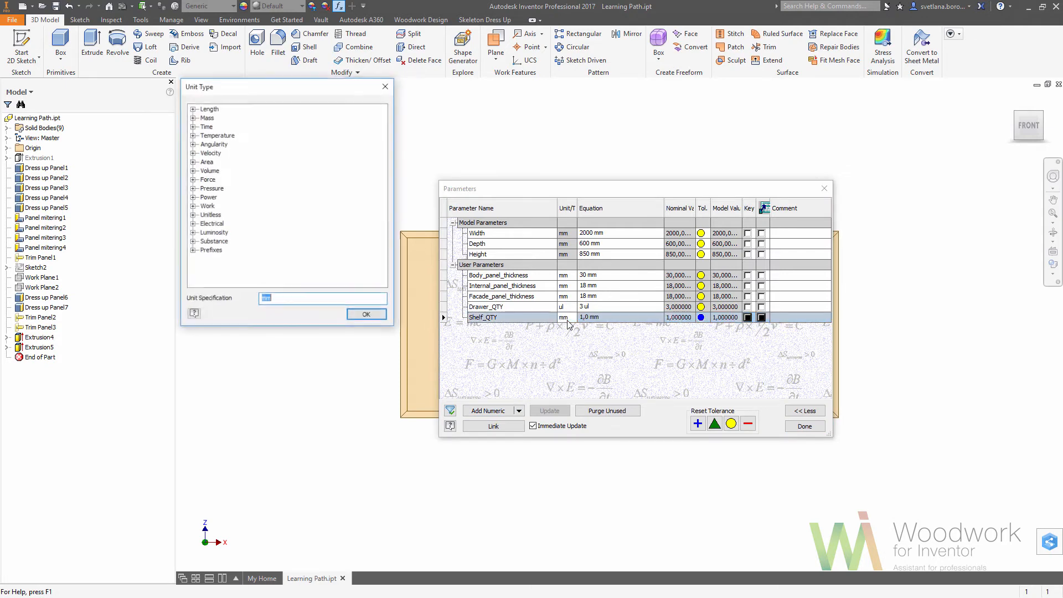
pyautogui.write('ul')
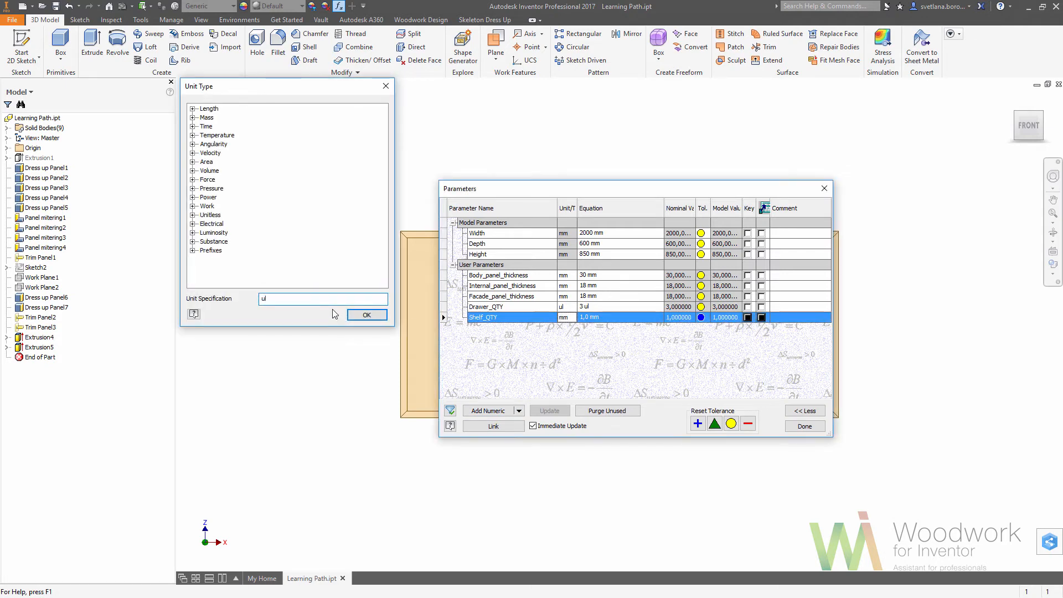
pyautogui.press('Return')
pyautogui.click(598, 317)
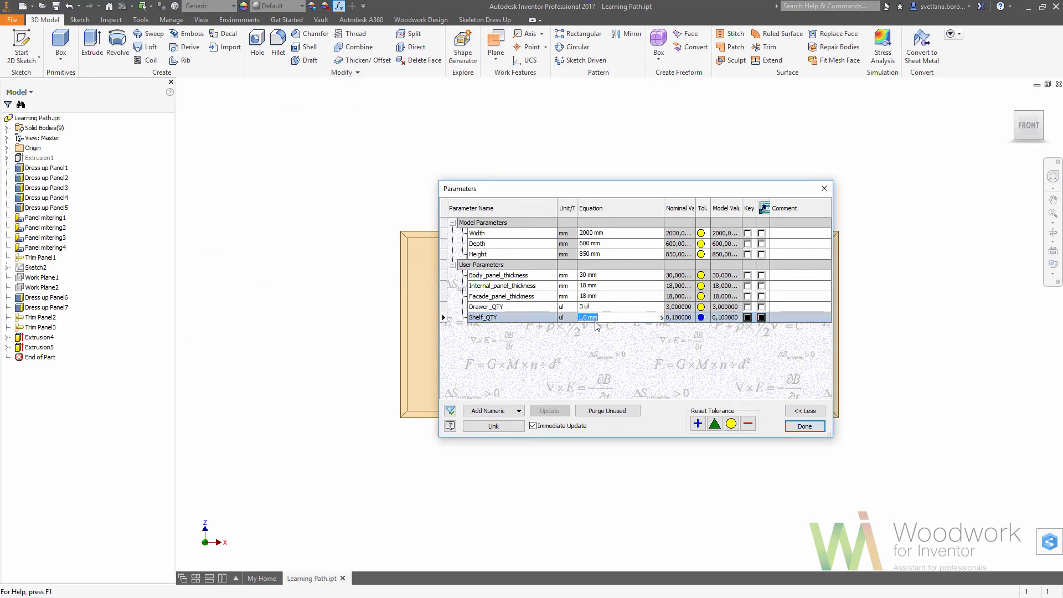
pyautogui.press('Return')
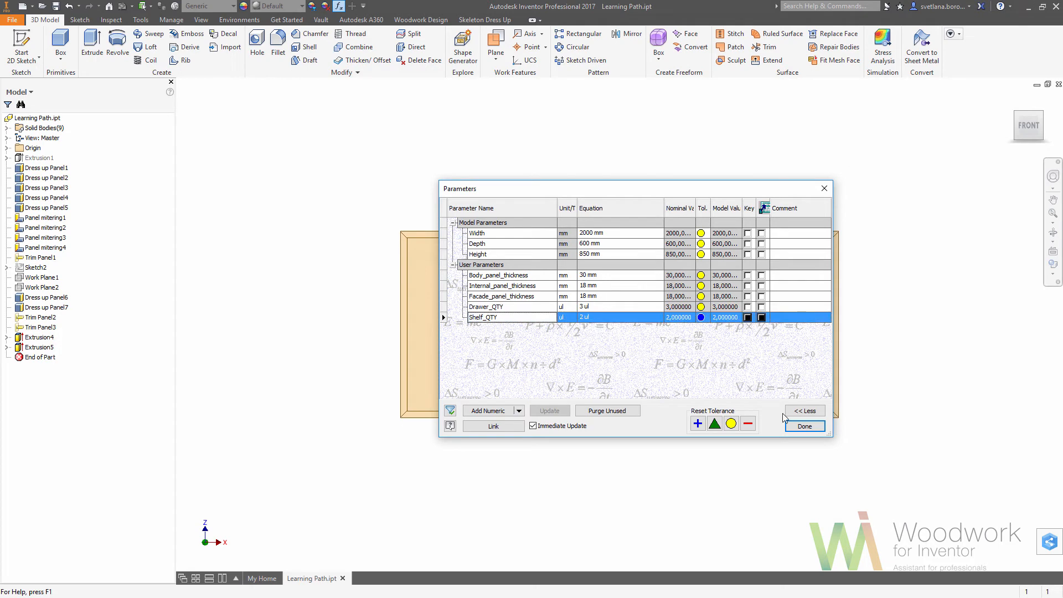
pyautogui.click(803, 426)
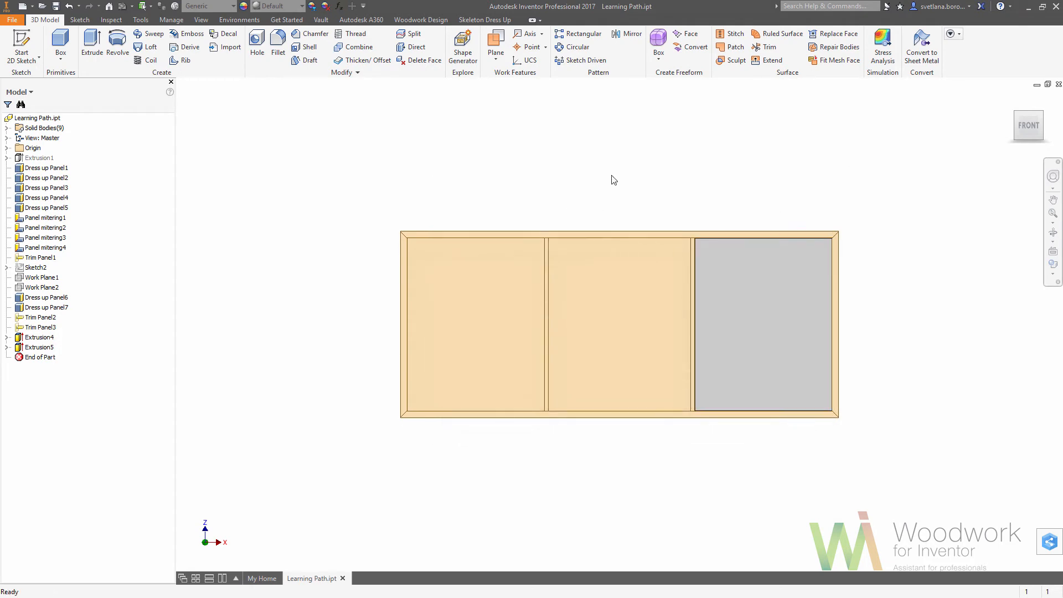
# Start a new sketch on the top panel's front edge face and project all the cabinet's cut edges as construction geometry.
pyautogui.click(614, 239)
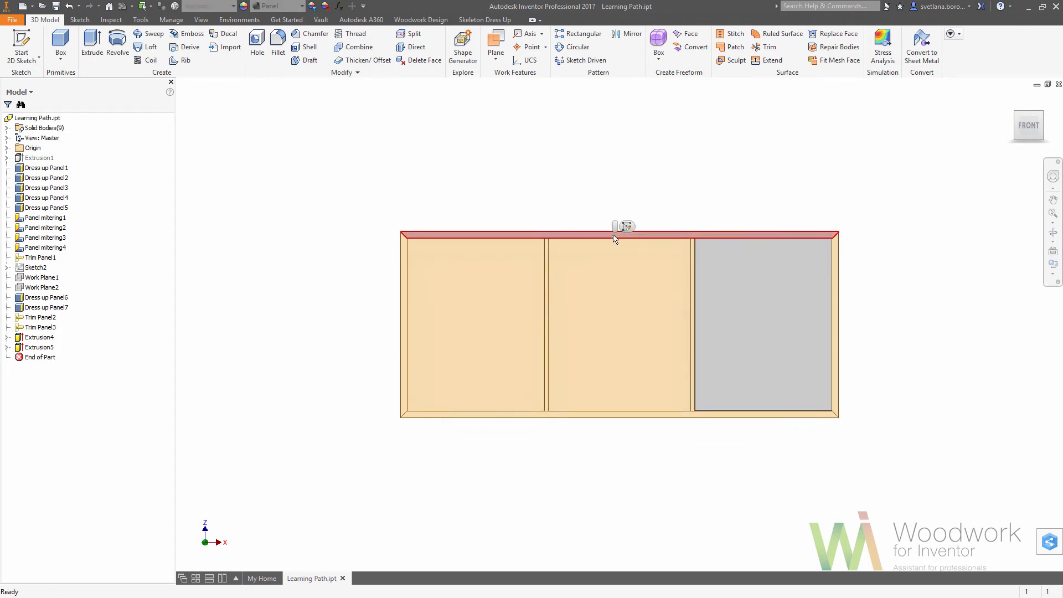
pyautogui.click(627, 226)
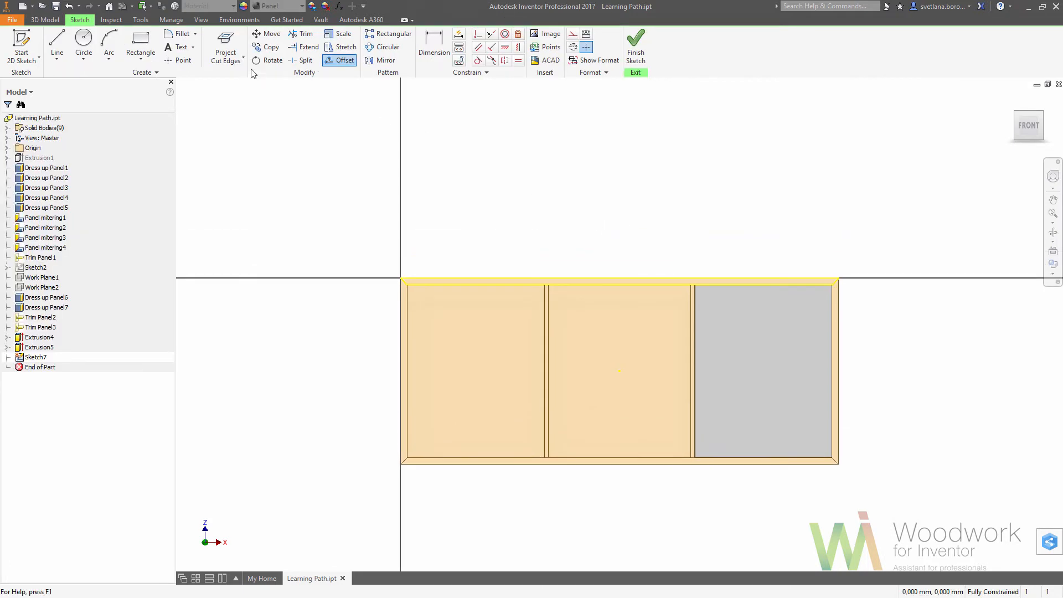
pyautogui.click(229, 44)
pyautogui.moveTo(340, 247)
pyautogui.mouseDown()
pyautogui.moveTo(418, 313)
pyautogui.moveTo(755, 470)
pyautogui.moveTo(867, 500)
pyautogui.mouseUp()
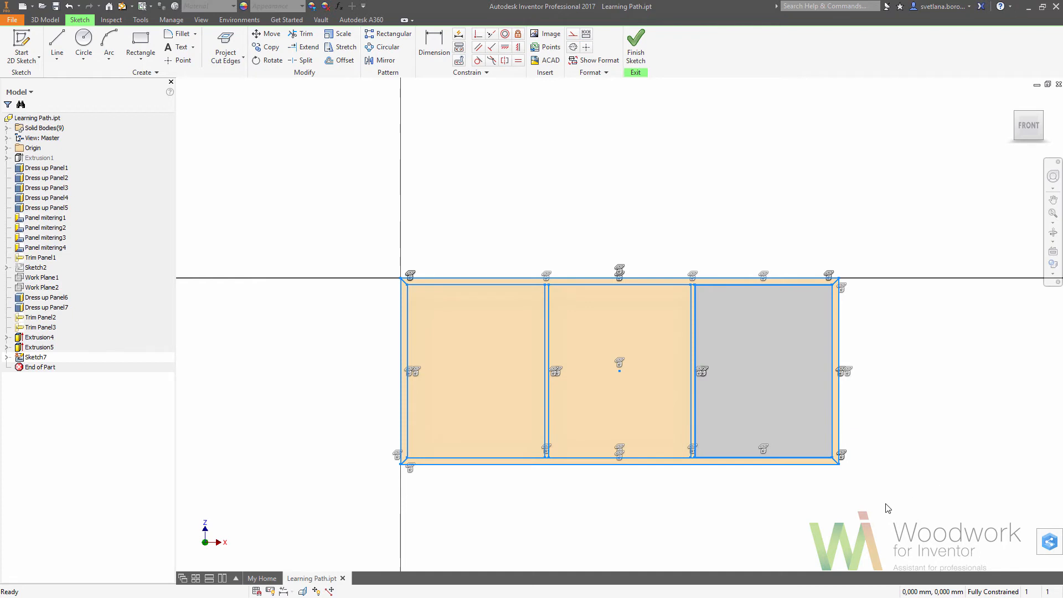
pyautogui.moveTo(906, 491); pyautogui.dragTo(866, 487, button='right')
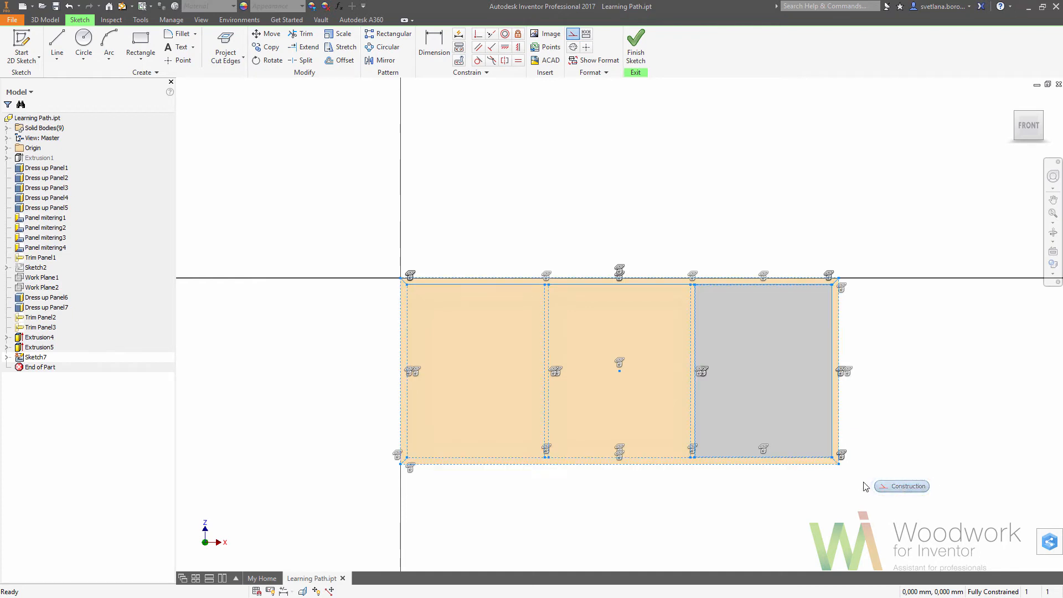
# Draw a thin horizontal two-point rectangle across the lower half of the middle compartment, leaving small gaps to both partitions.
pyautogui.click(141, 45)
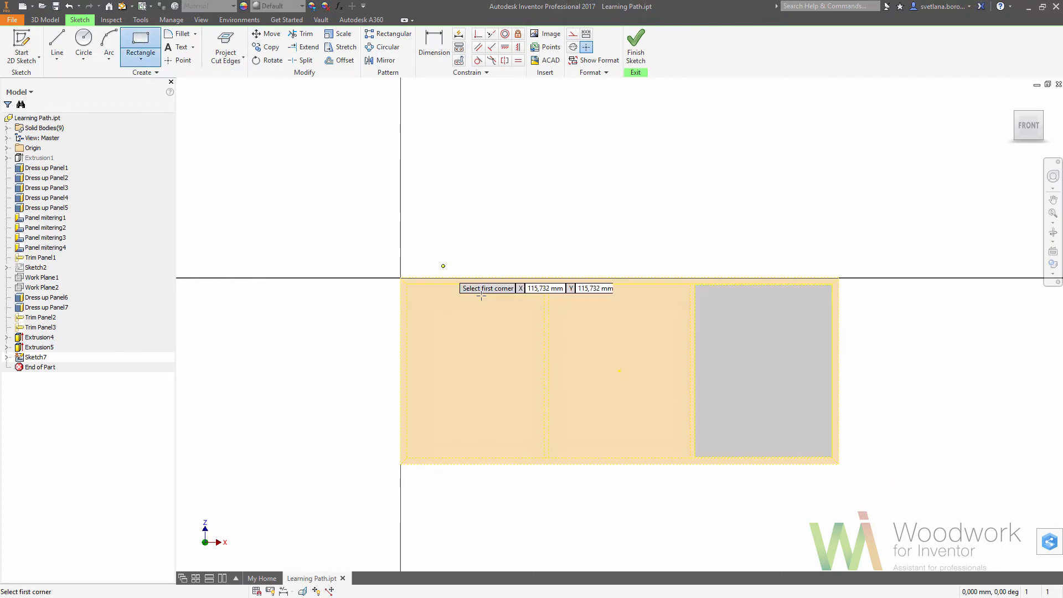
pyautogui.click(553, 404)
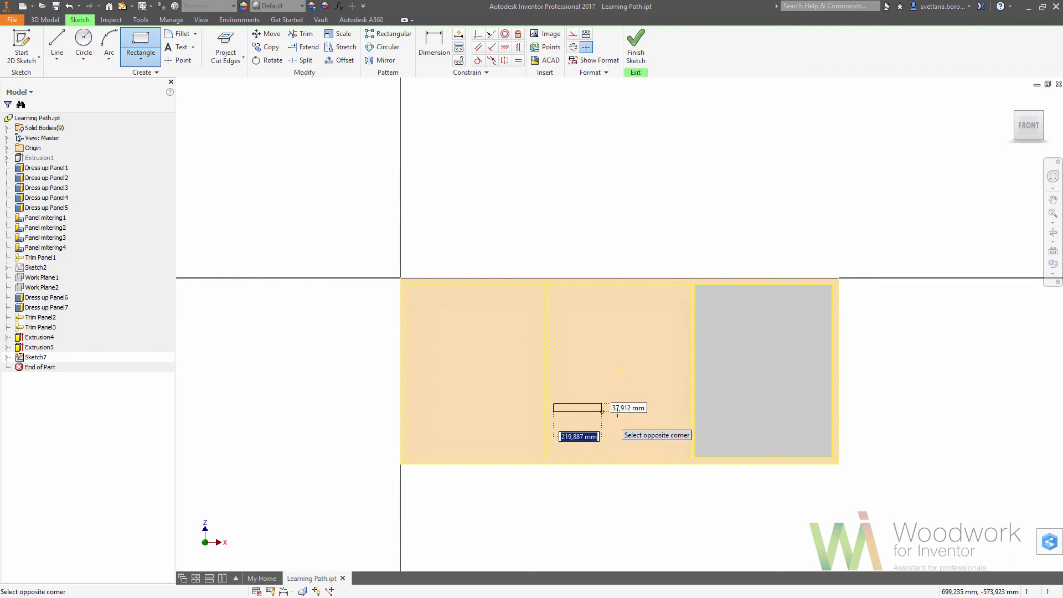
pyautogui.click(690, 412)
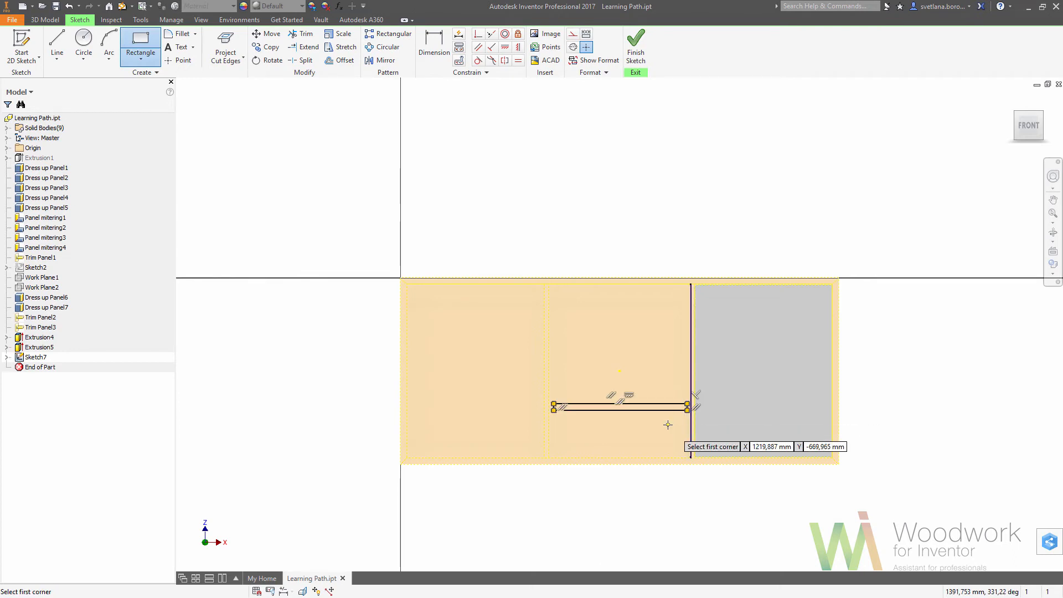
pyautogui.rightClick(668, 425)
pyautogui.click(709, 425)
# Place a center point at the midpoint of the thin rectangle's right short edge.
pyautogui.click(180, 60)
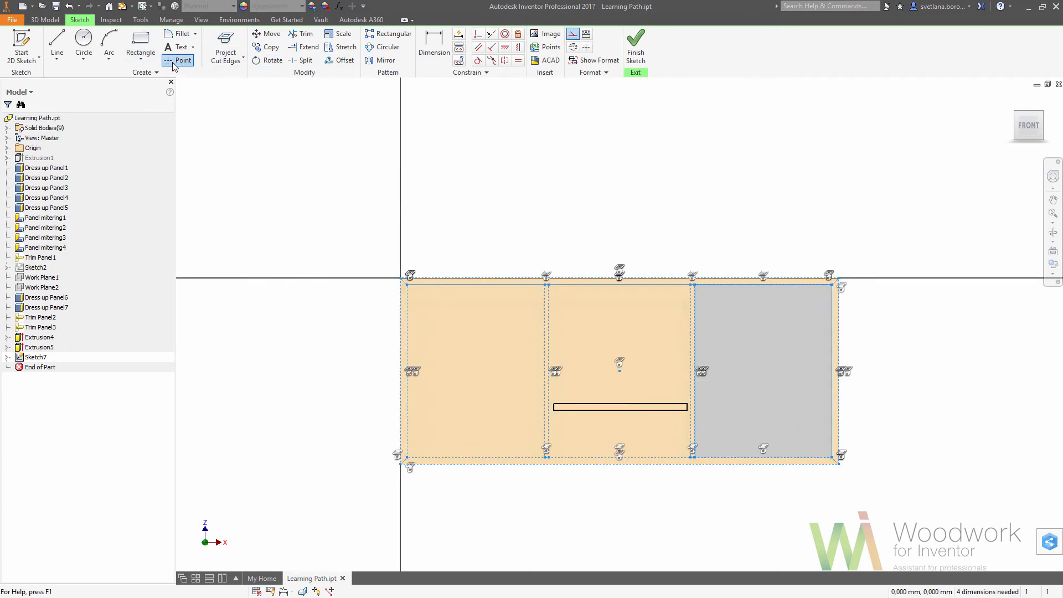
pyautogui.scroll(3, 691, 462)
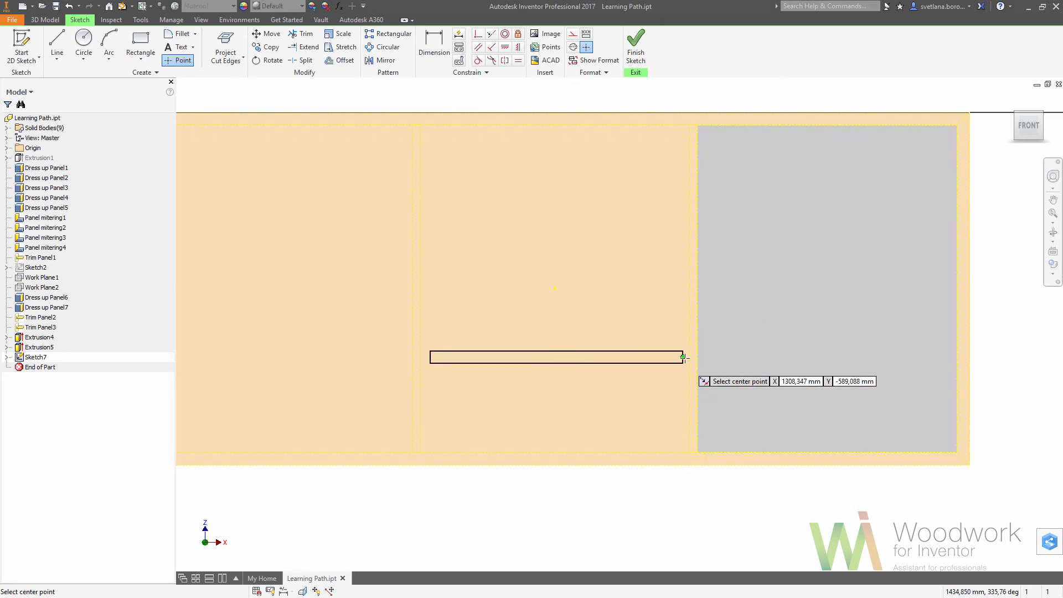
pyautogui.rightClick(670, 389)
pyautogui.click(652, 370)
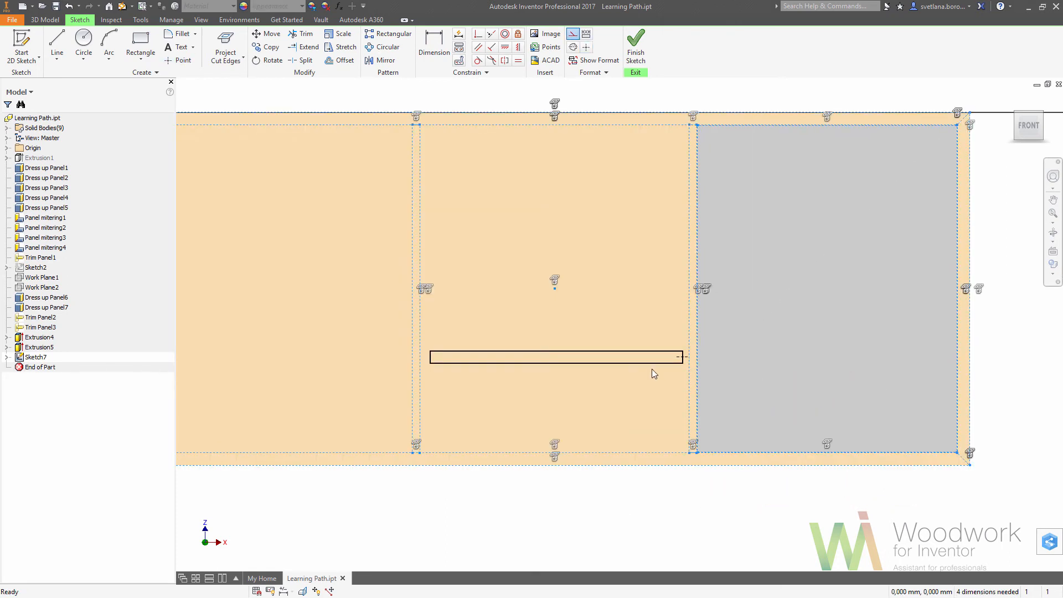
# Dimension the gap between the thin rectangle's left end and its partition as 1.5 mm, and link the right-end gap to that dimension.
pyautogui.click(434, 44)
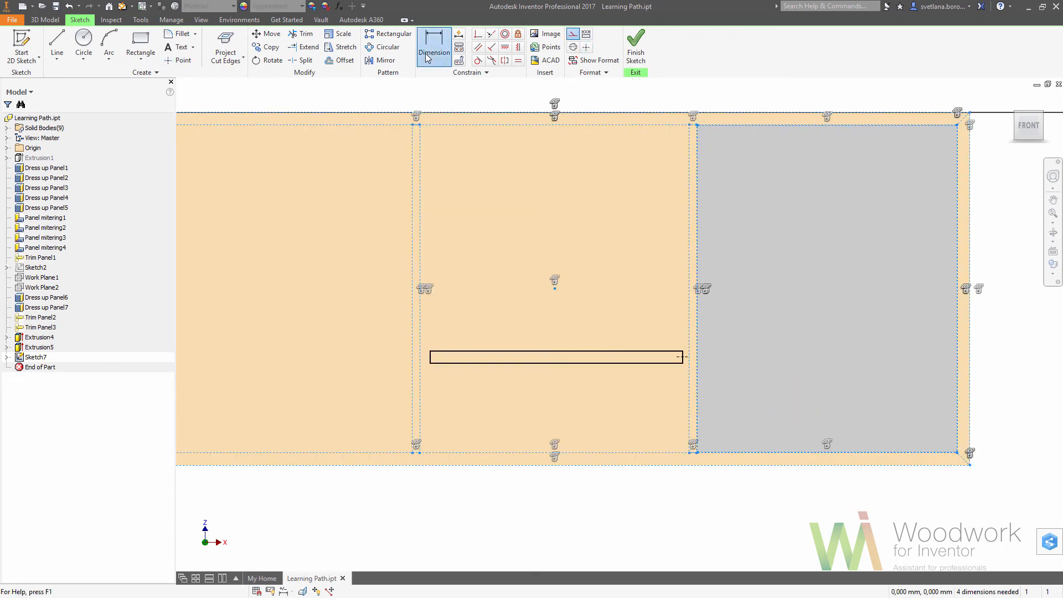
pyautogui.click(422, 356)
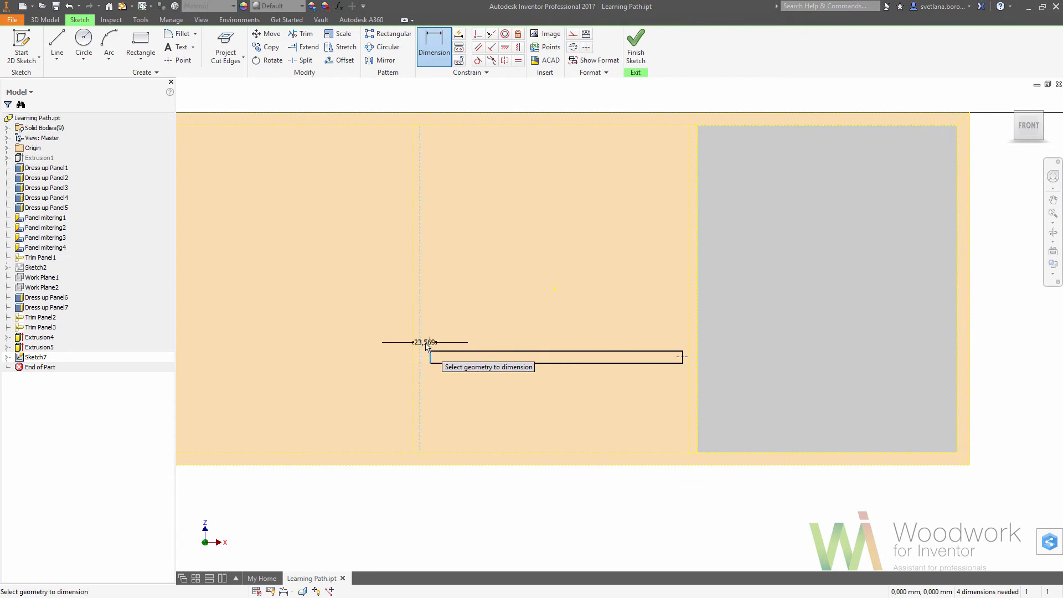
pyautogui.click(425, 344)
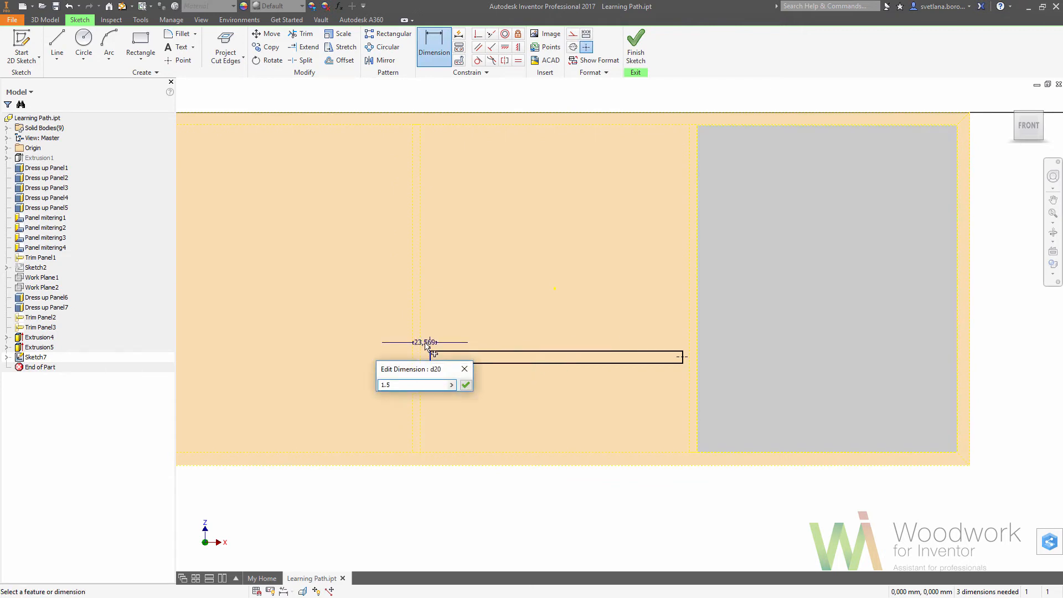
pyautogui.press('Return')
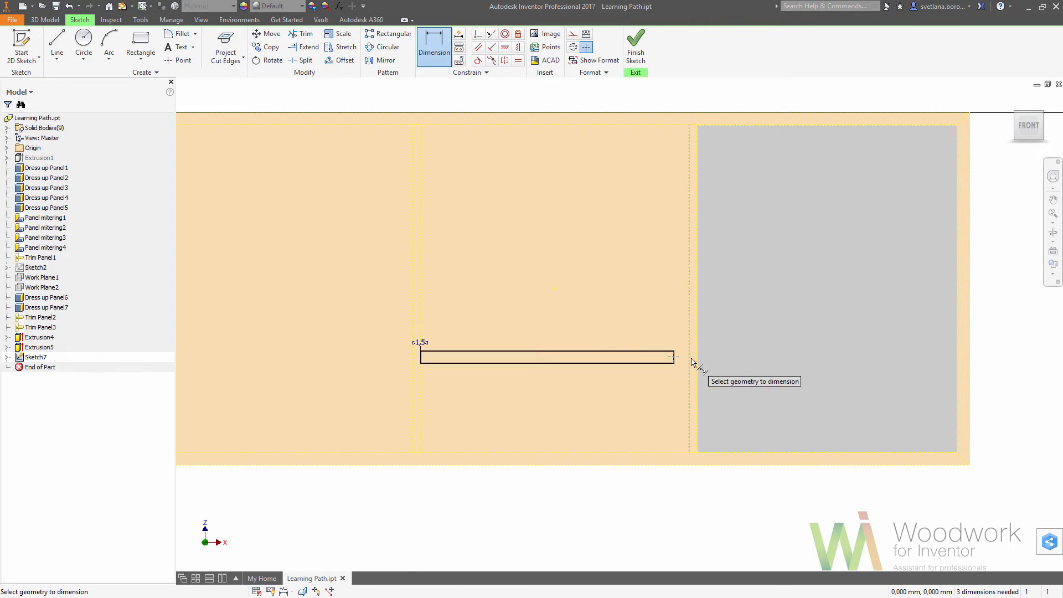
pyautogui.click(689, 361)
pyautogui.click(673, 357)
pyautogui.click(681, 344)
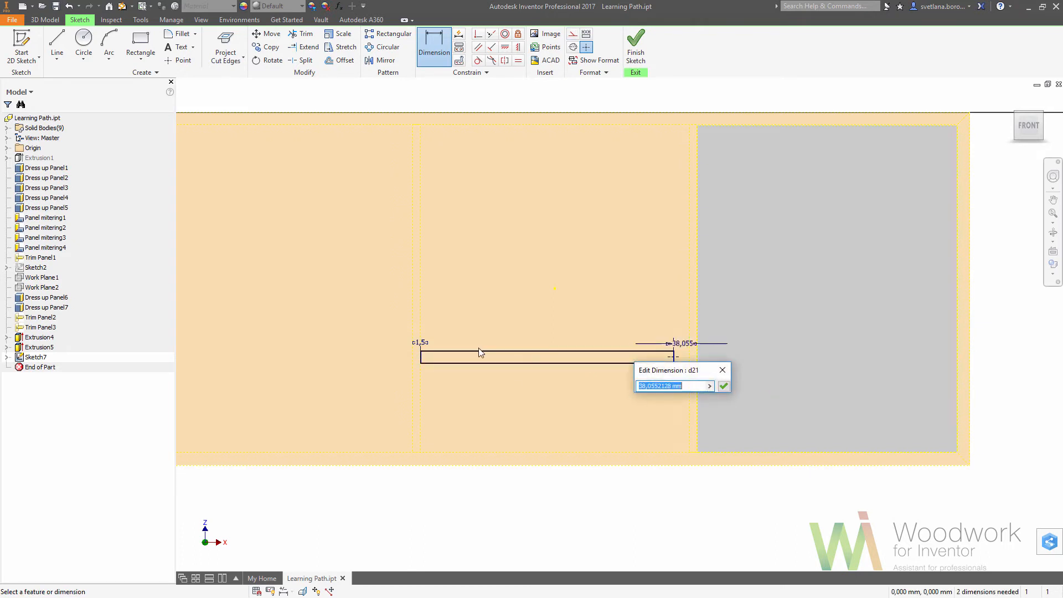
pyautogui.click(423, 342)
pyautogui.click(723, 386)
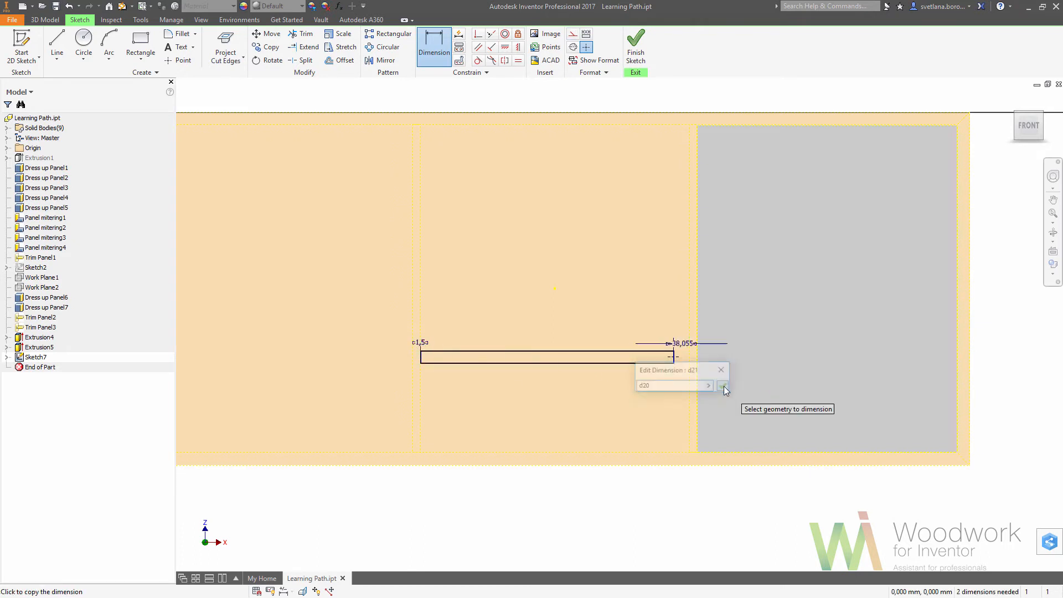
# Add a driven vertical dimension between the inner edges of the cabinet's top and bottom panels.
pyautogui.click(443, 58)
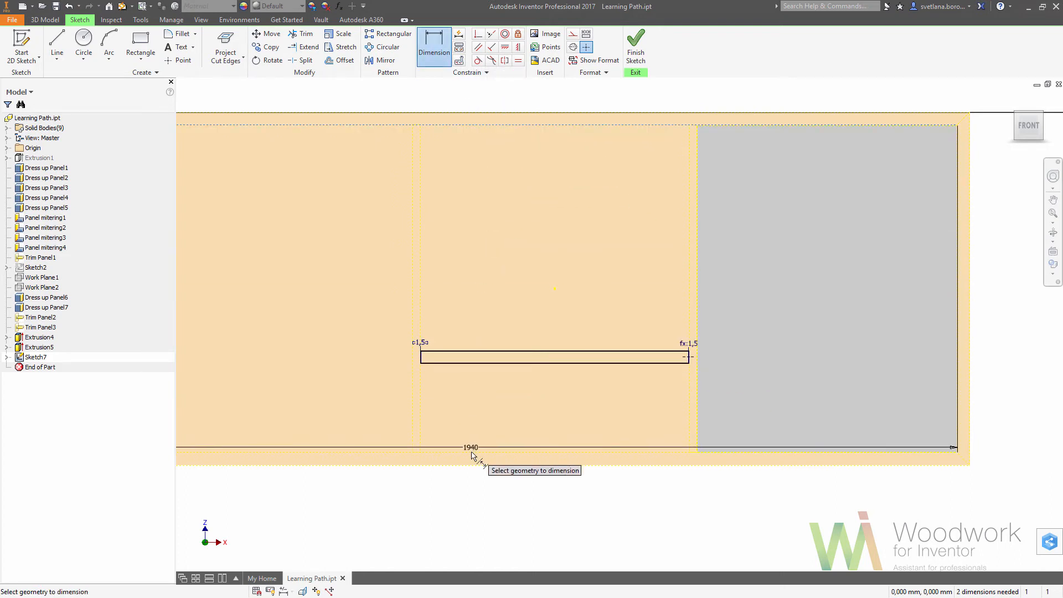
pyautogui.click(471, 452)
pyautogui.click(377, 291)
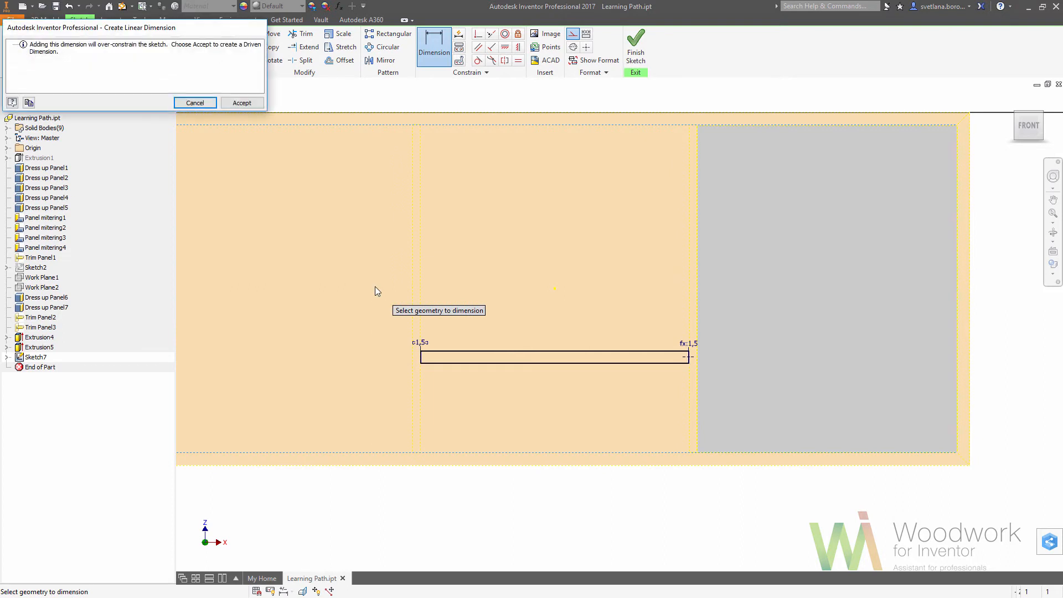
pyautogui.click(242, 103)
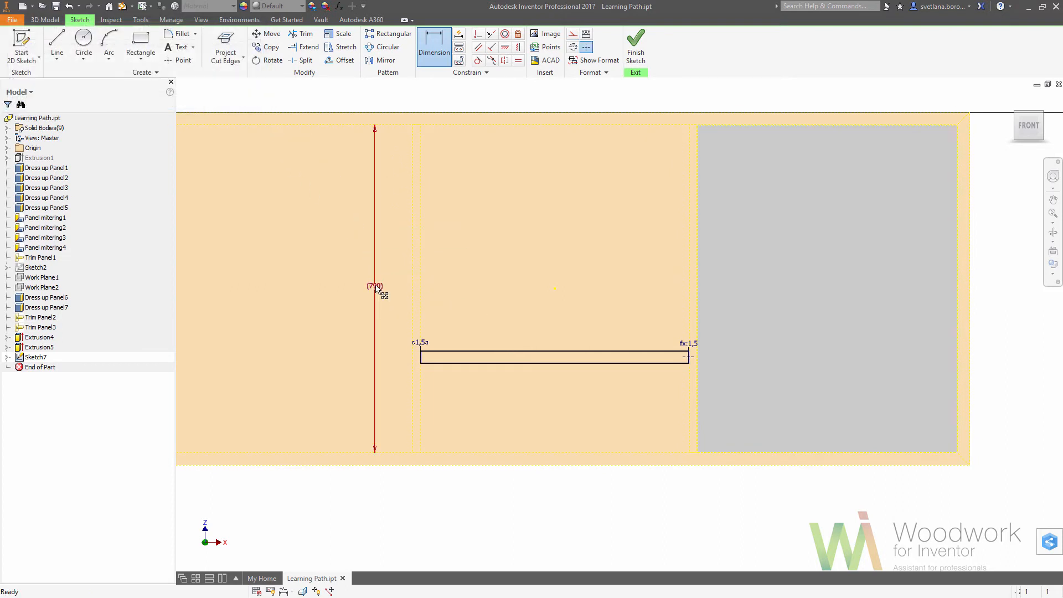
pyautogui.press('Escape')
pyautogui.press('Escape')
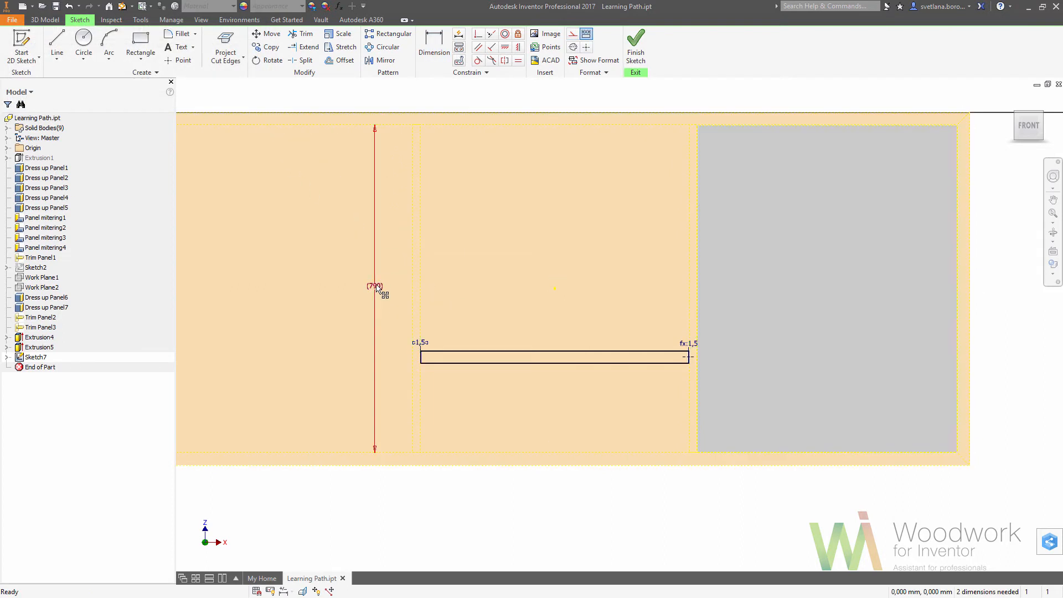
# Rename the driven vertical dimension as Niche_height in its dimension properties.
pyautogui.rightClick(376, 286)
pyautogui.click(371, 315)
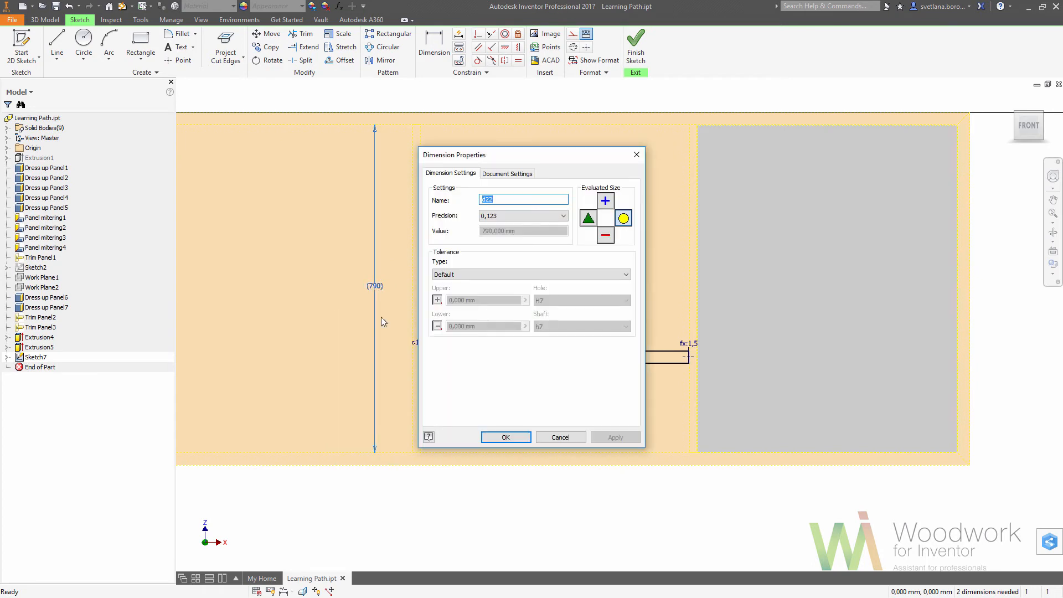
pyautogui.write('Niche_height')
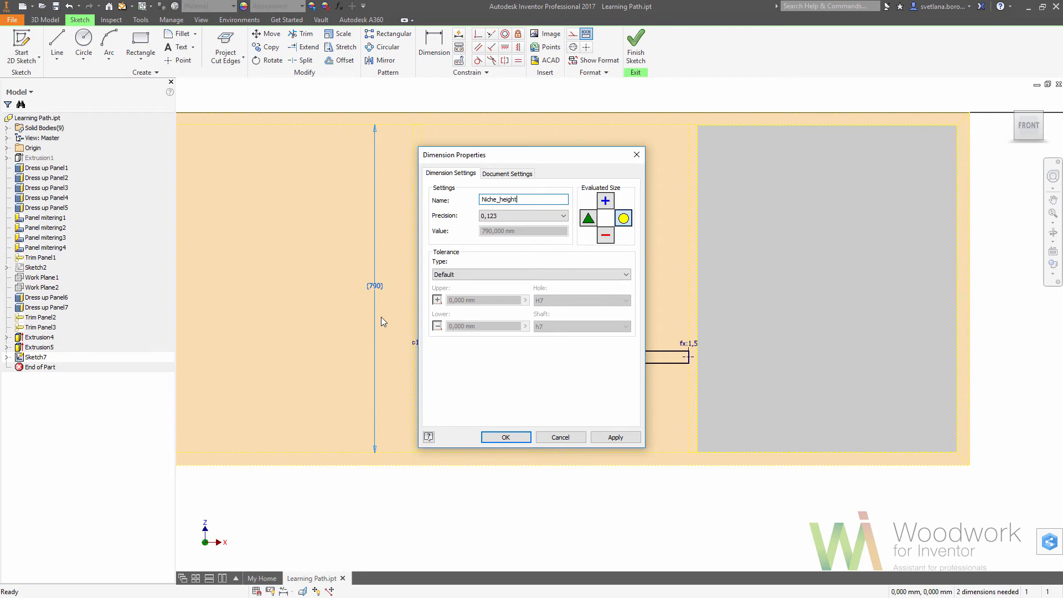
pyautogui.press('Return')
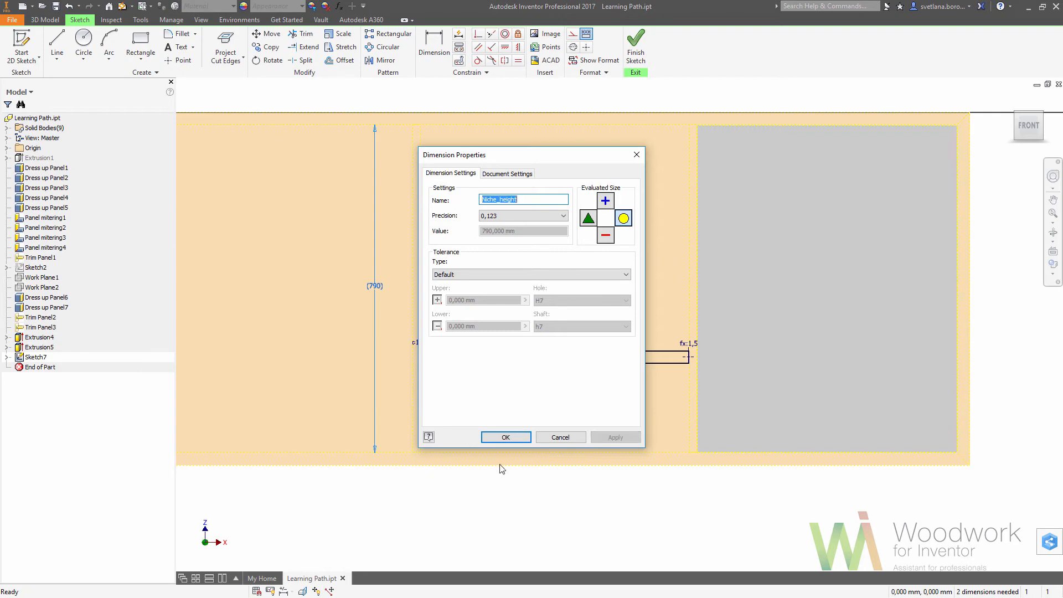
pyautogui.click(506, 437)
# Dimension the height of the rectangle's center point above the bottom panel's inner edge as Niche_height/(Shelf_QTY+1).
pyautogui.click(434, 44)
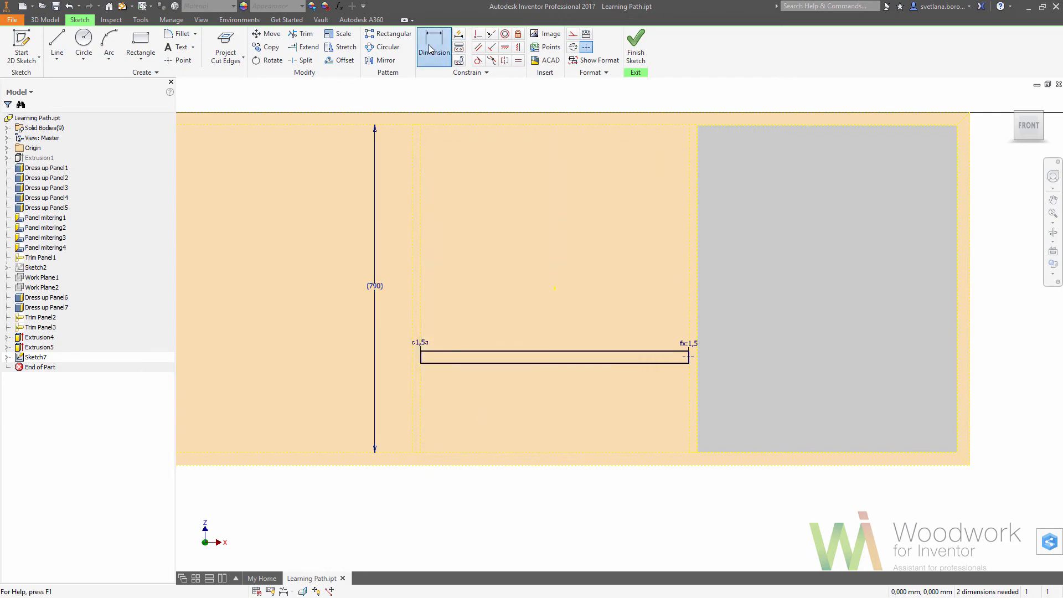
pyautogui.click(687, 361)
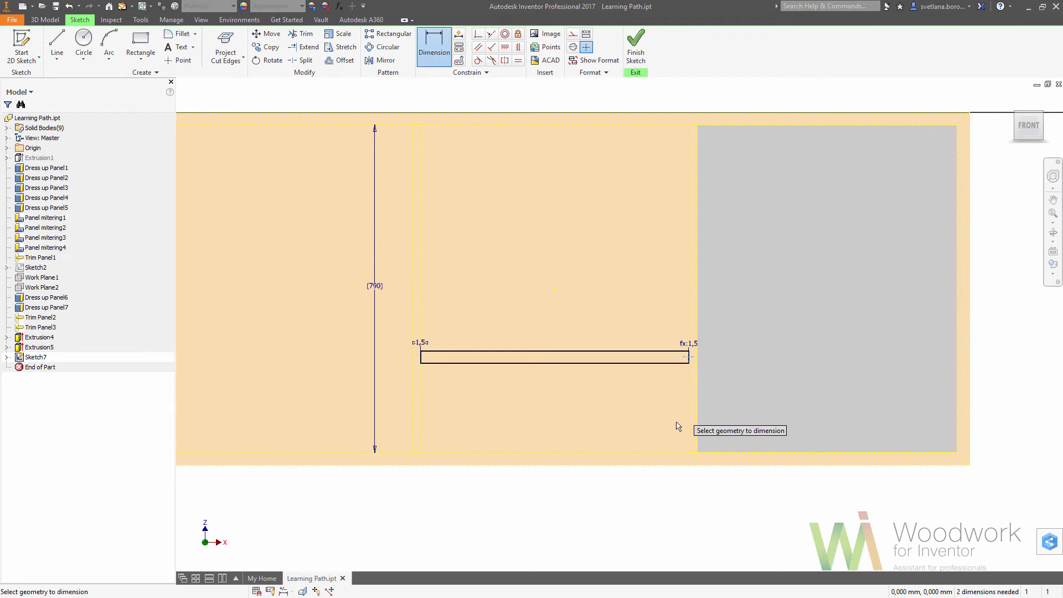
pyautogui.click(679, 451)
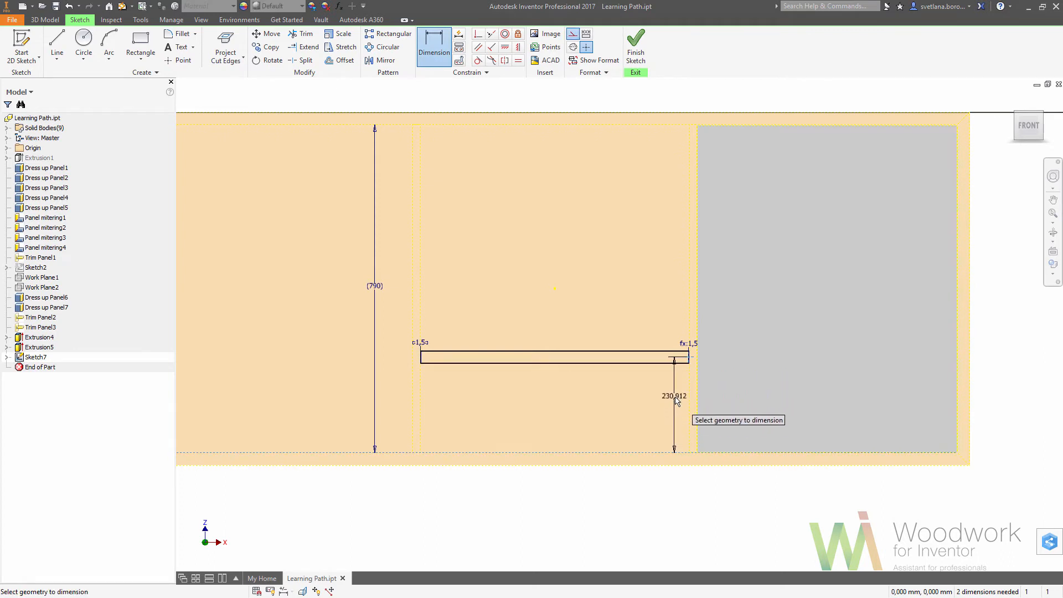
pyautogui.click(674, 396)
pyautogui.write('Niche_height/')
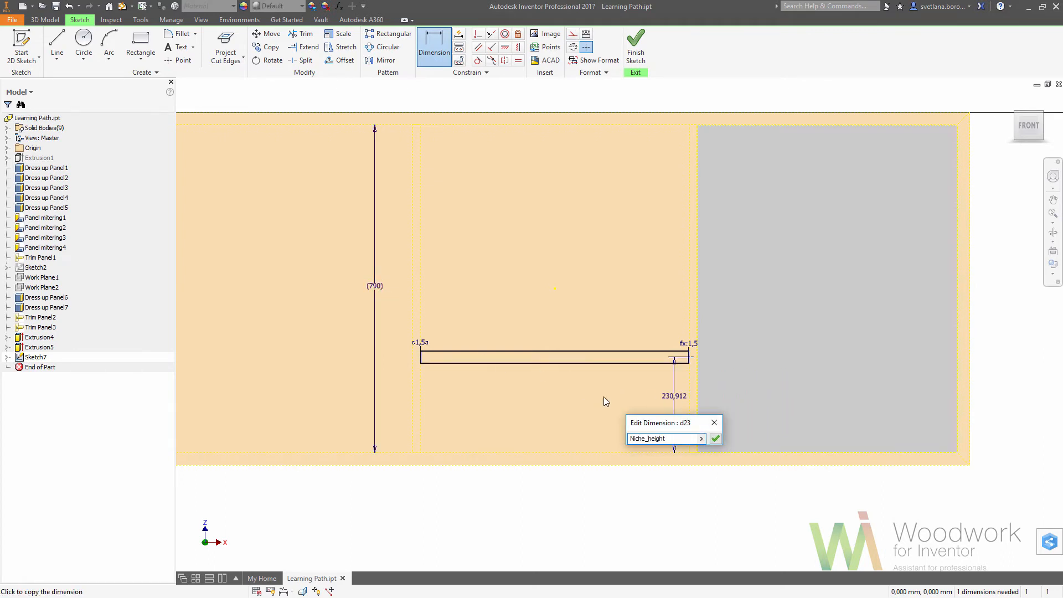
pyautogui.click(701, 438)
pyautogui.click(747, 476)
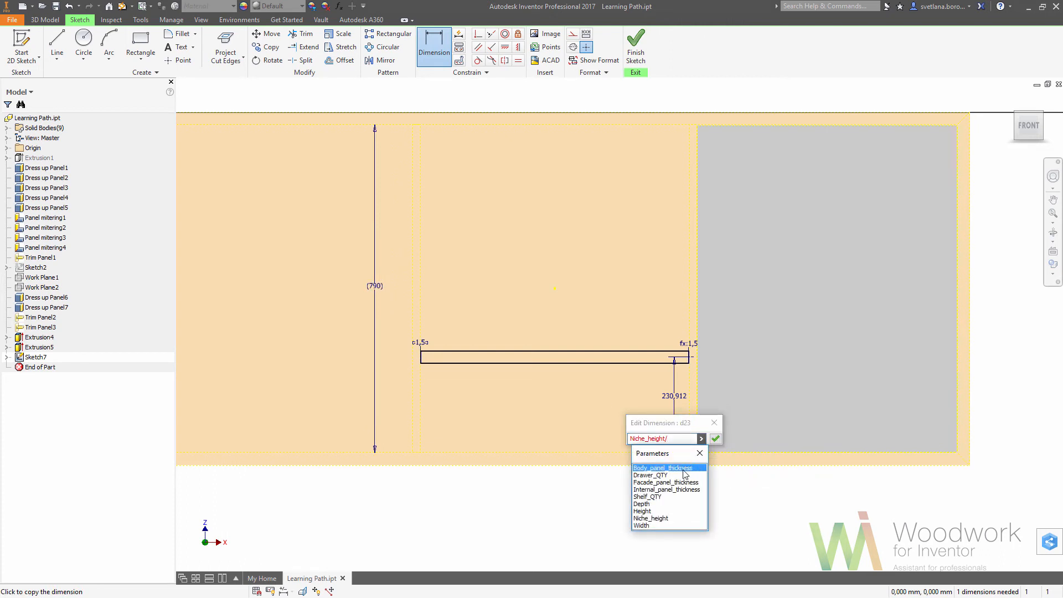
pyautogui.click(662, 496)
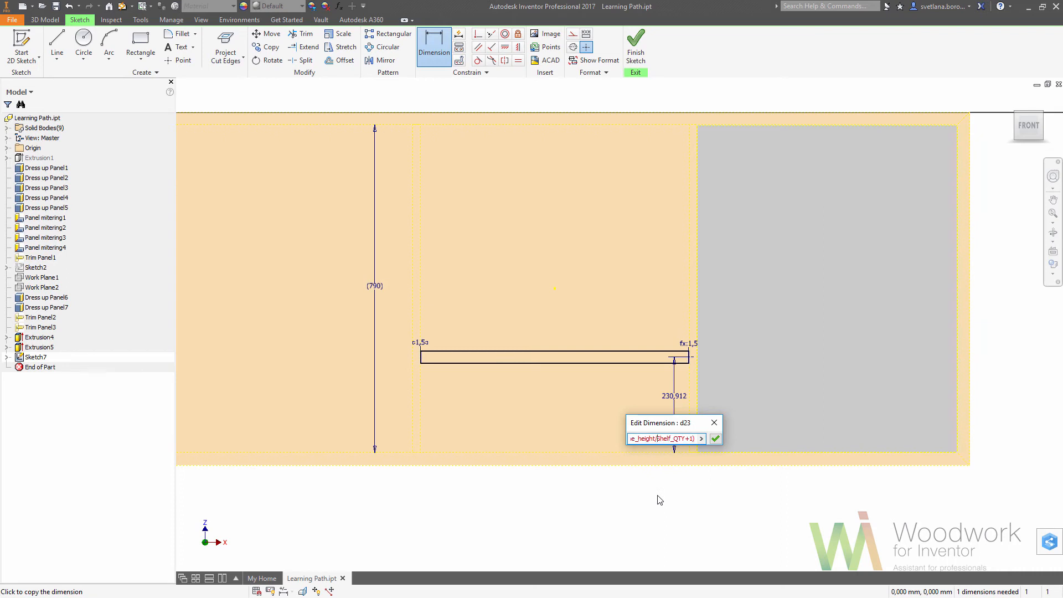
pyautogui.press('Return')
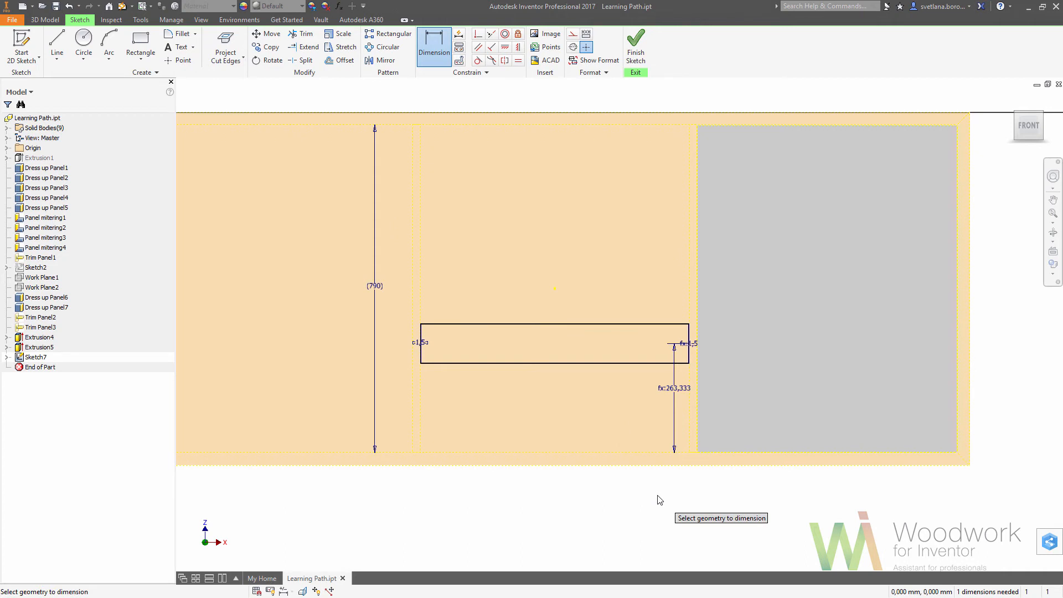
# Set the thin rectangle's height to the Internal_panel_thickness parameter and finish the sketch.
pyautogui.click(565, 324)
pyautogui.click(574, 352)
pyautogui.click(574, 343)
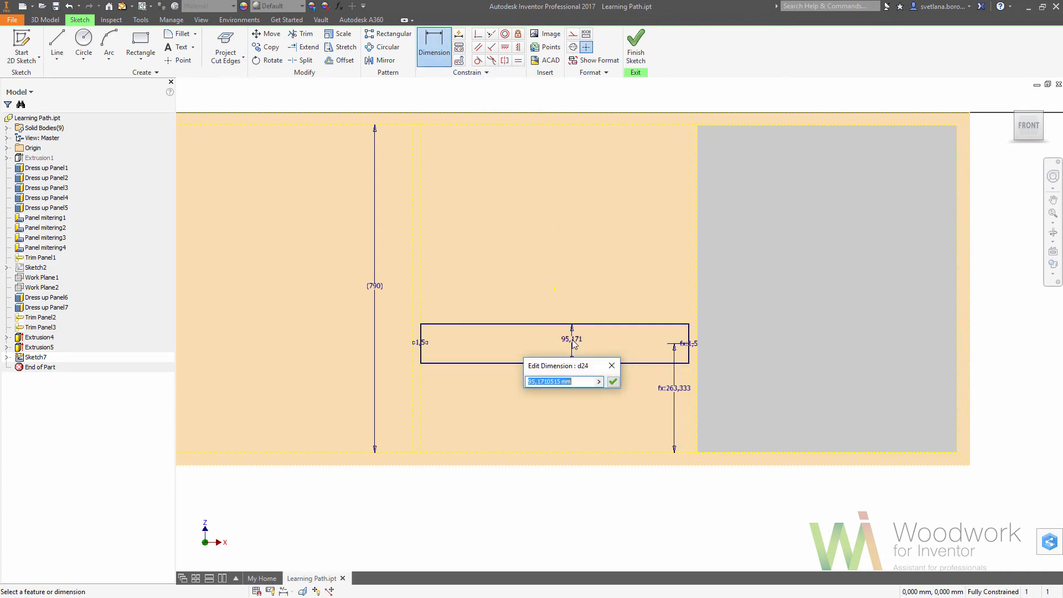
pyautogui.click(600, 382)
pyautogui.click(640, 420)
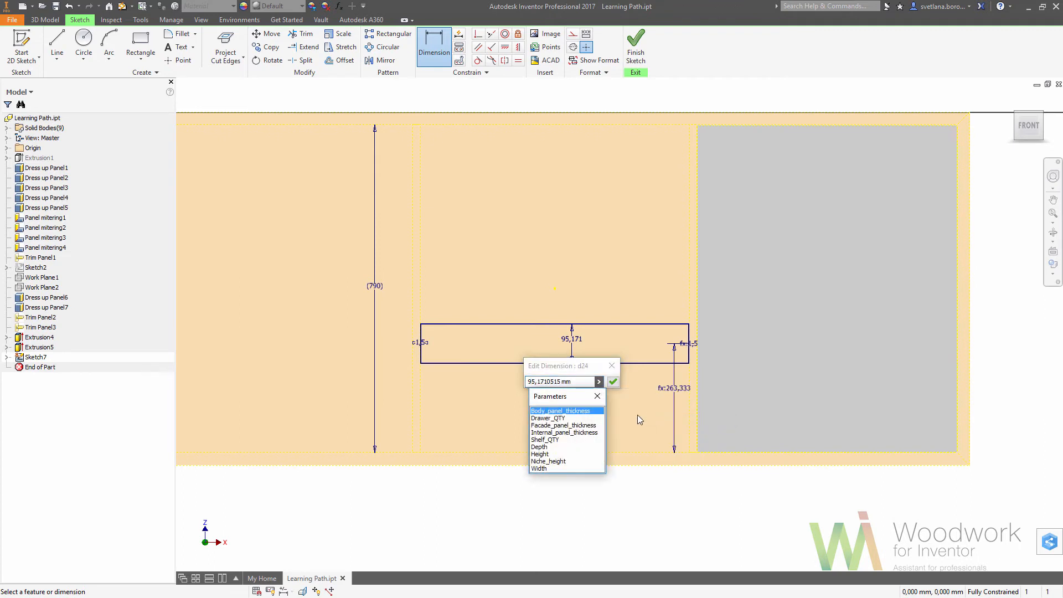
pyautogui.click(582, 432)
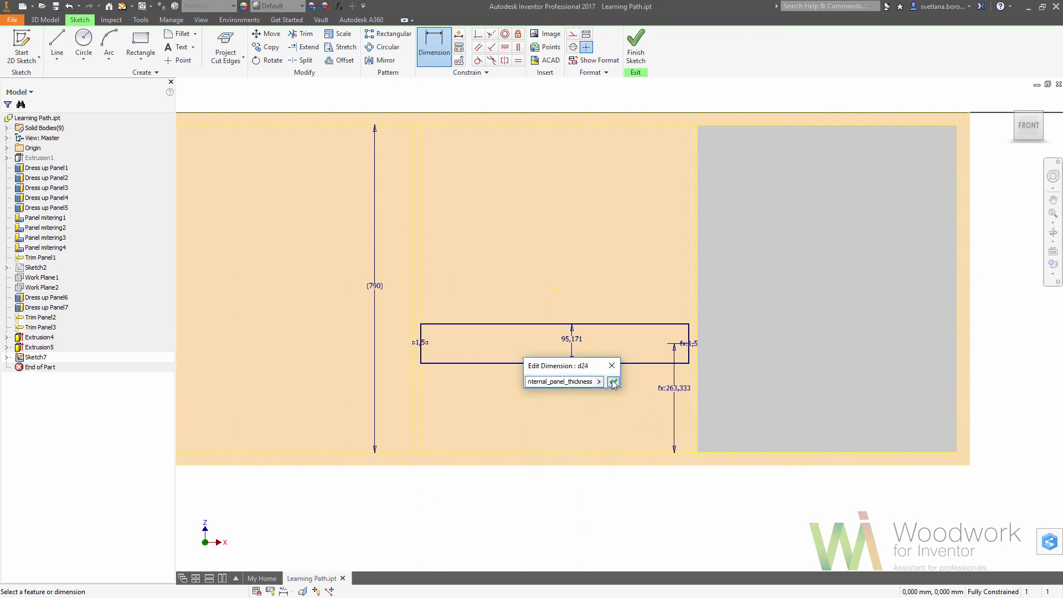
pyautogui.click(613, 382)
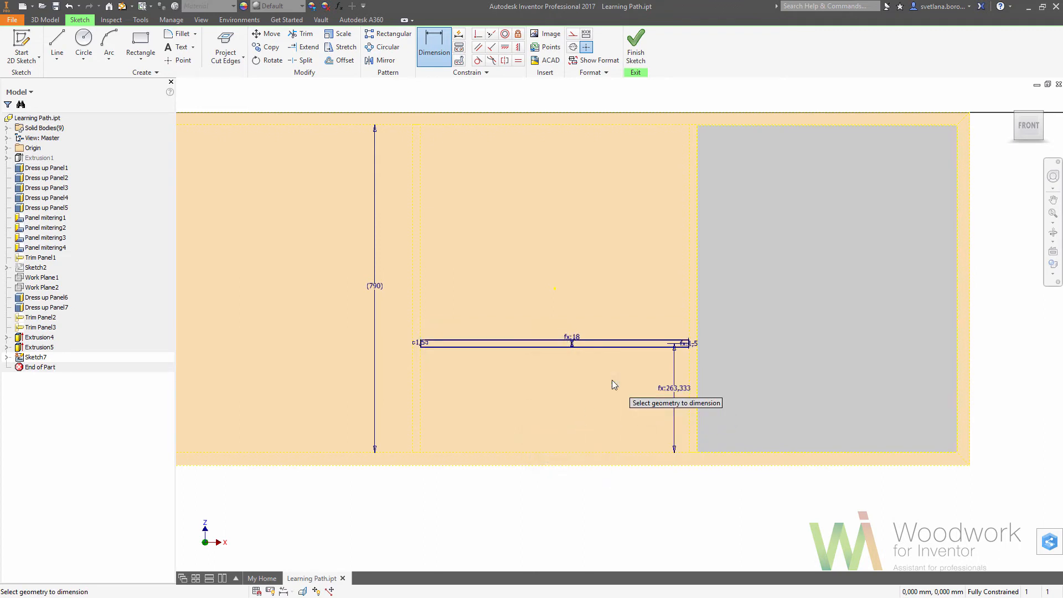
pyautogui.click(636, 58)
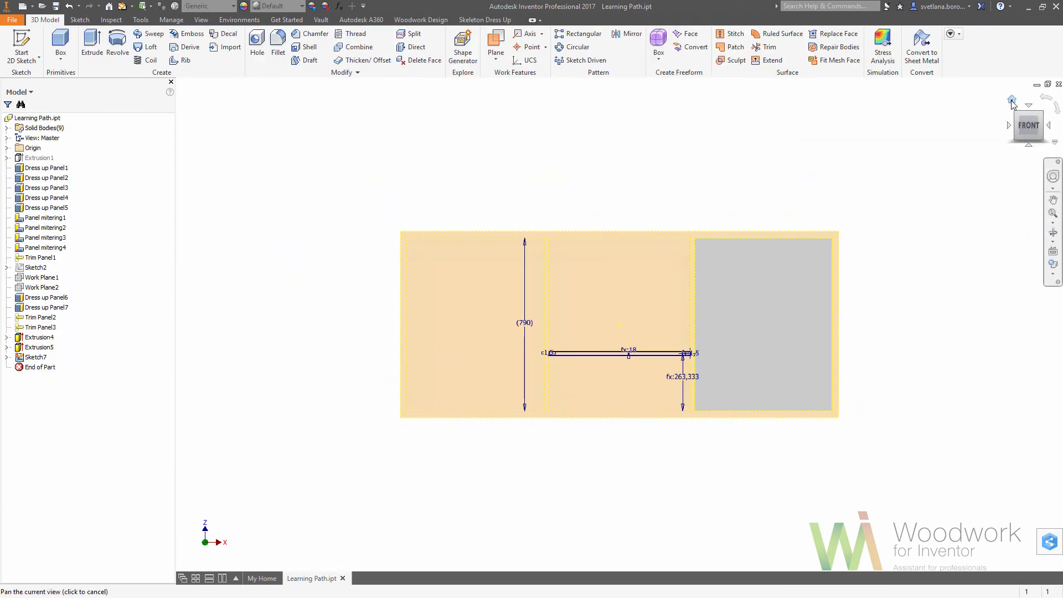
# Extrude the shelf rectangle inward as a new solid, up to the inner face of the back panel.
pyautogui.click(1012, 102)
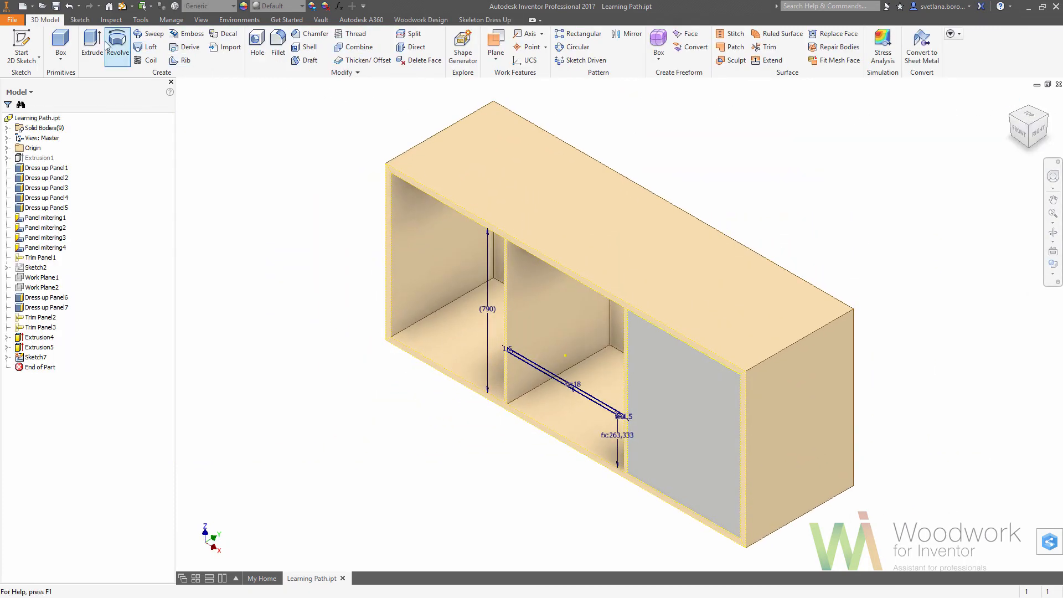
pyautogui.click(92, 44)
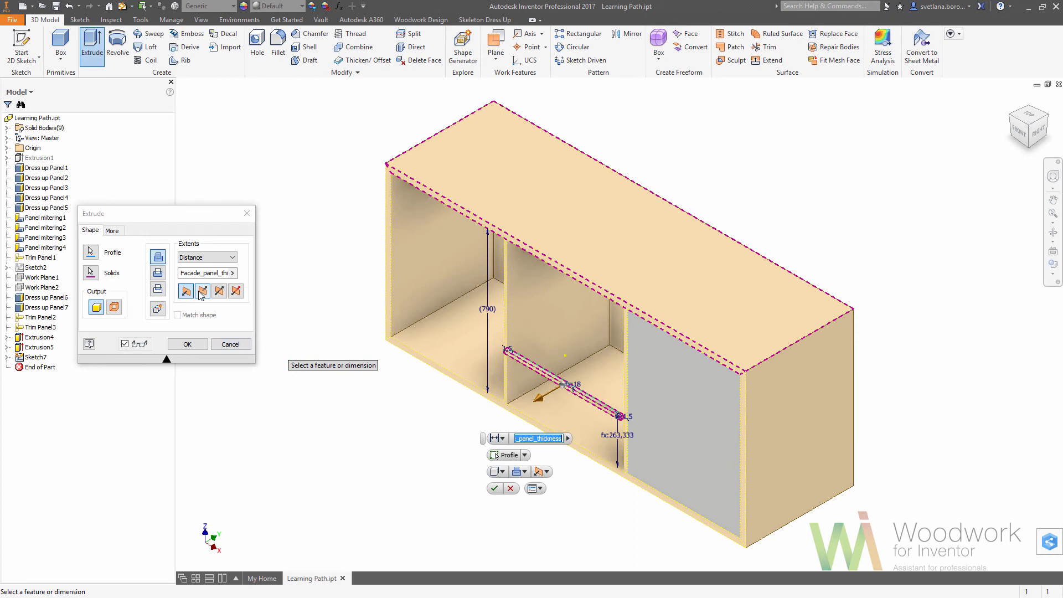
pyautogui.click(202, 292)
pyautogui.click(230, 258)
pyautogui.click(201, 283)
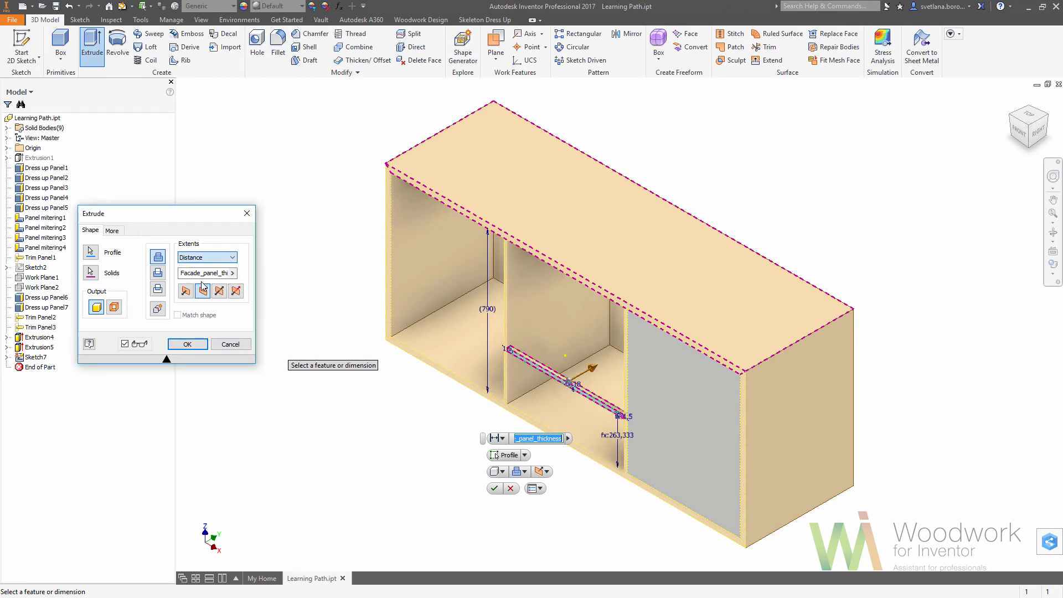
pyautogui.click(615, 328)
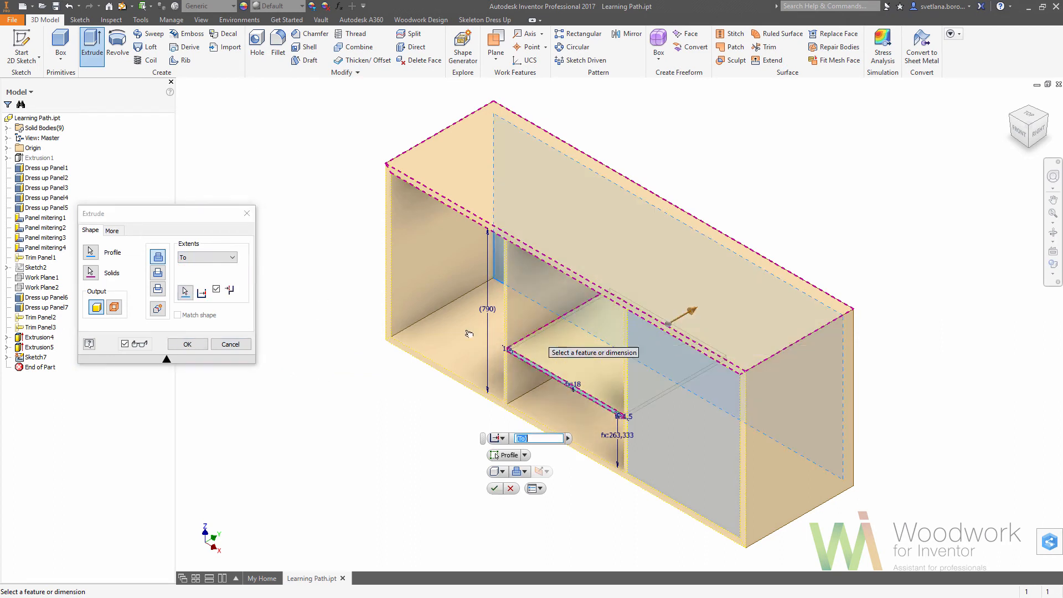
pyautogui.click(188, 344)
# Move the shelf's front face by -10 mm with a direct edit so it is set back from the cabinet front.
pyautogui.click(410, 47)
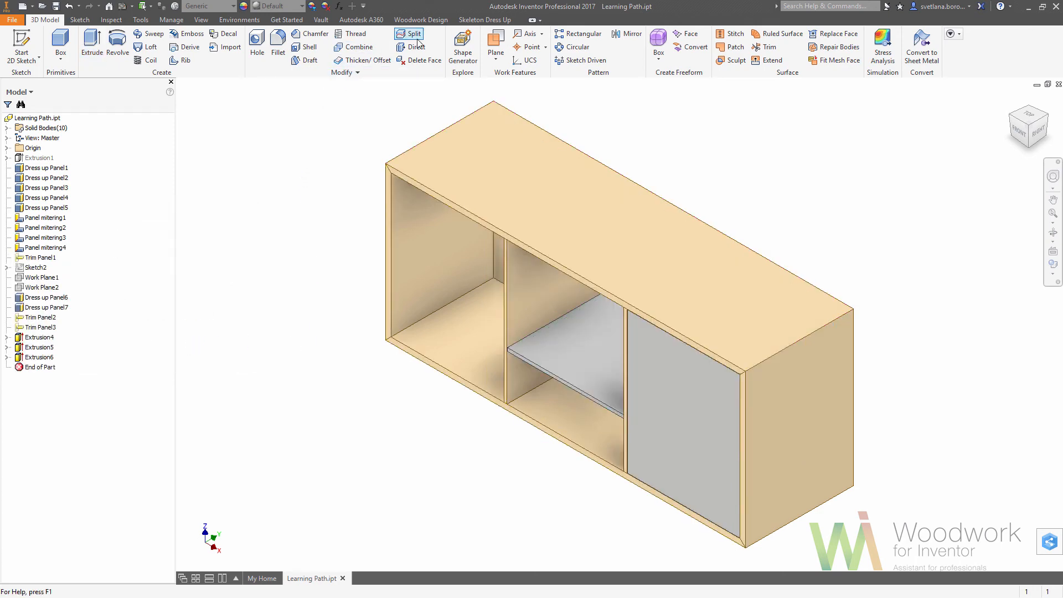
pyautogui.click(554, 386)
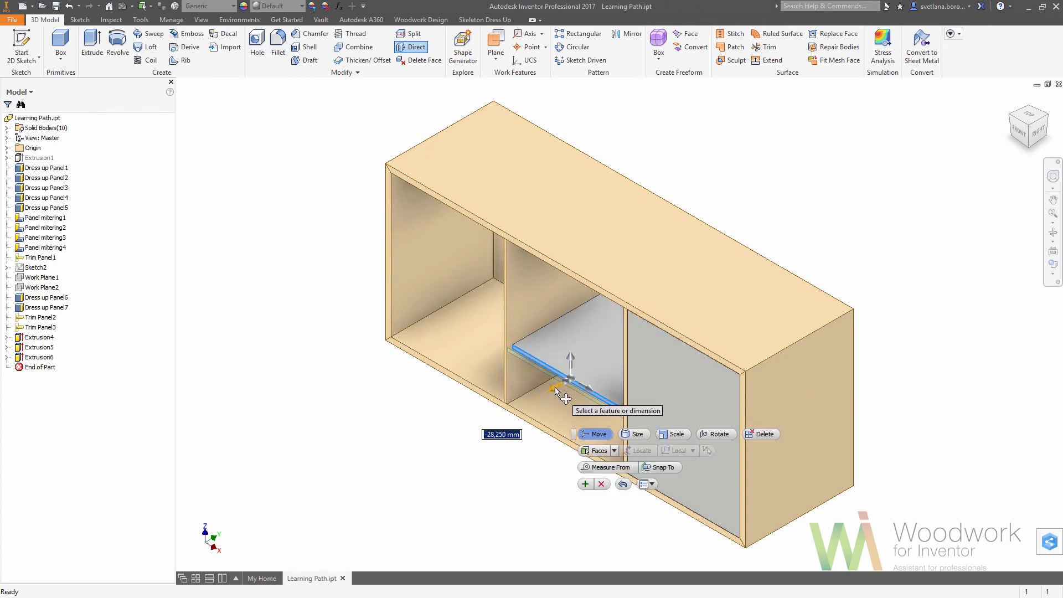
pyautogui.write('-10')
pyautogui.press('Return')
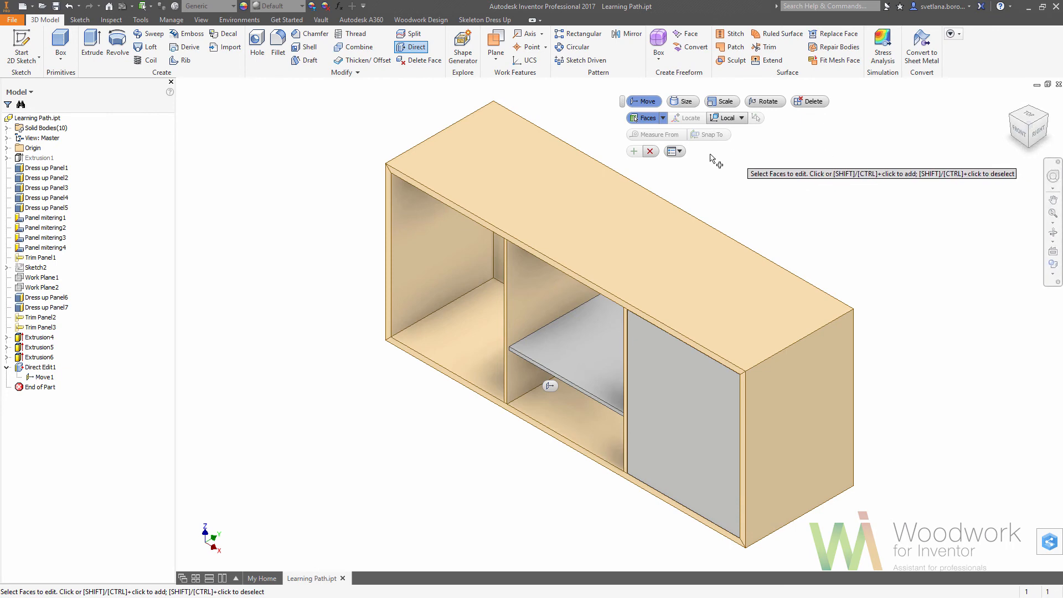
pyautogui.click(650, 151)
# Start a new sketch on the top panel's front edge face and project the cabinet's cut edges into it.
pyautogui.click(1022, 135)
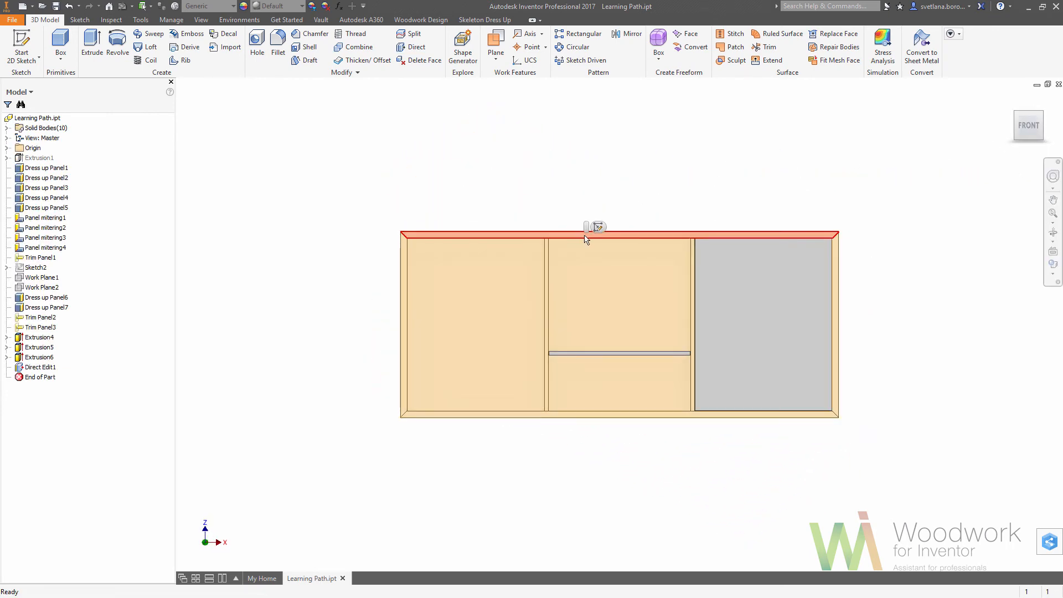
pyautogui.click(597, 232)
pyautogui.press('s')
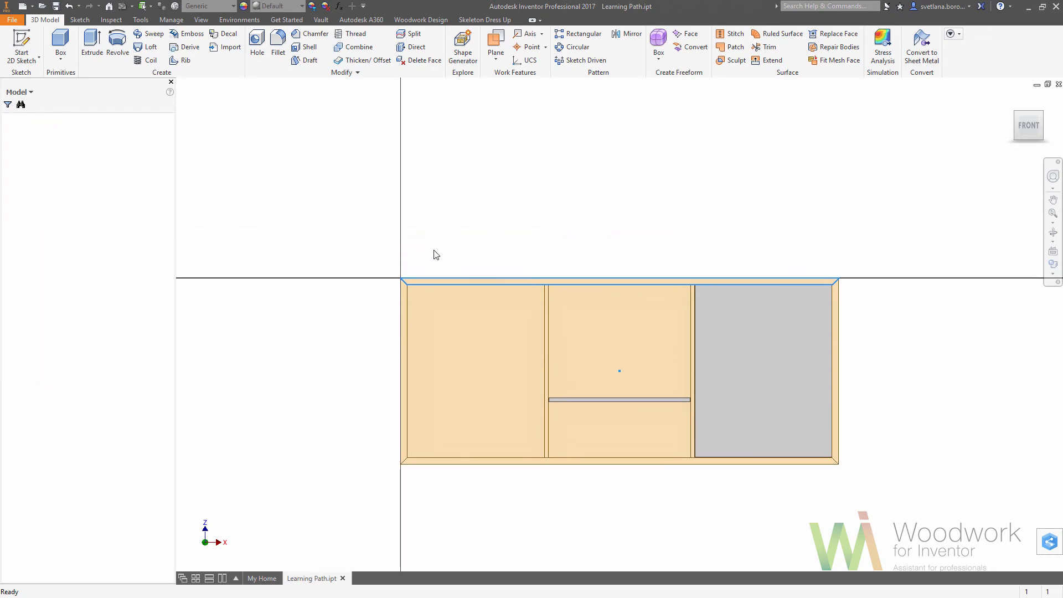
pyautogui.click(226, 46)
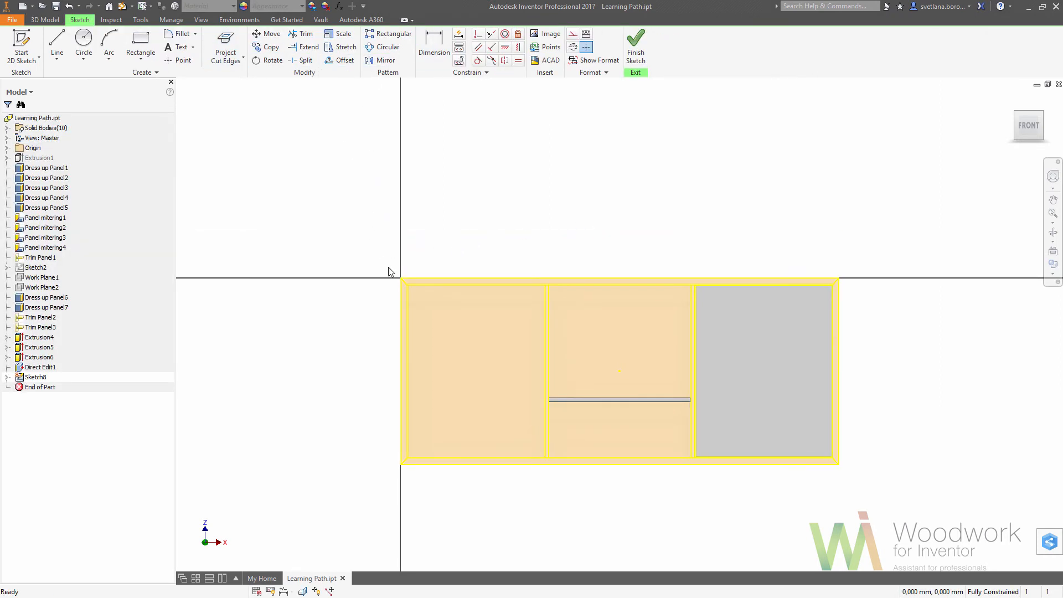
# Convert all the projected cabinet edges in the sketch to construction lines.
pyautogui.moveTo(388, 267)
pyautogui.mouseDown()
pyautogui.moveTo(555, 435)
pyautogui.moveTo(858, 487)
pyautogui.mouseUp()
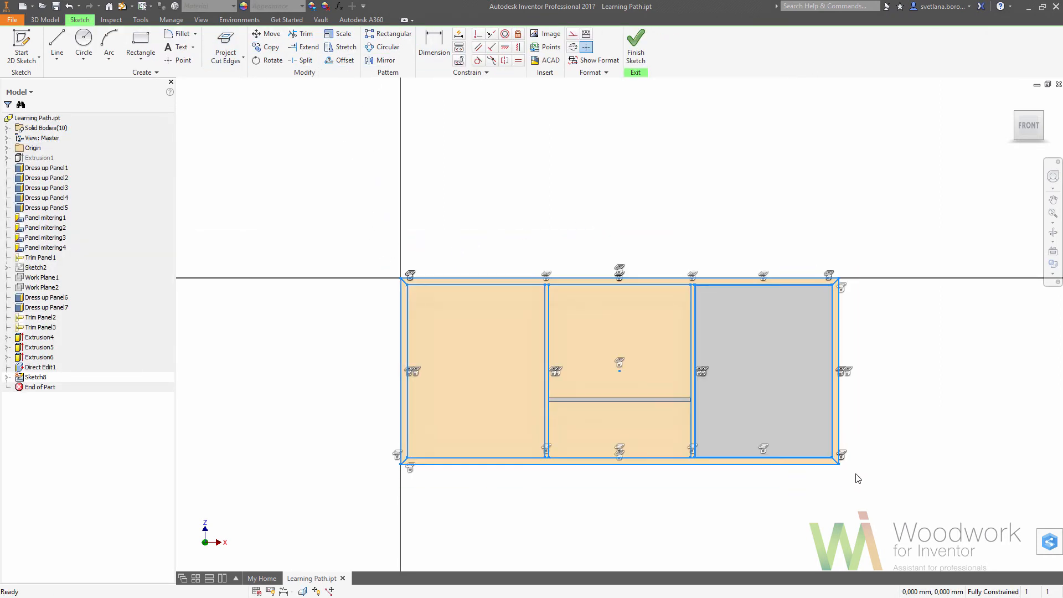
pyautogui.rightClick(855, 475)
pyautogui.click(886, 473)
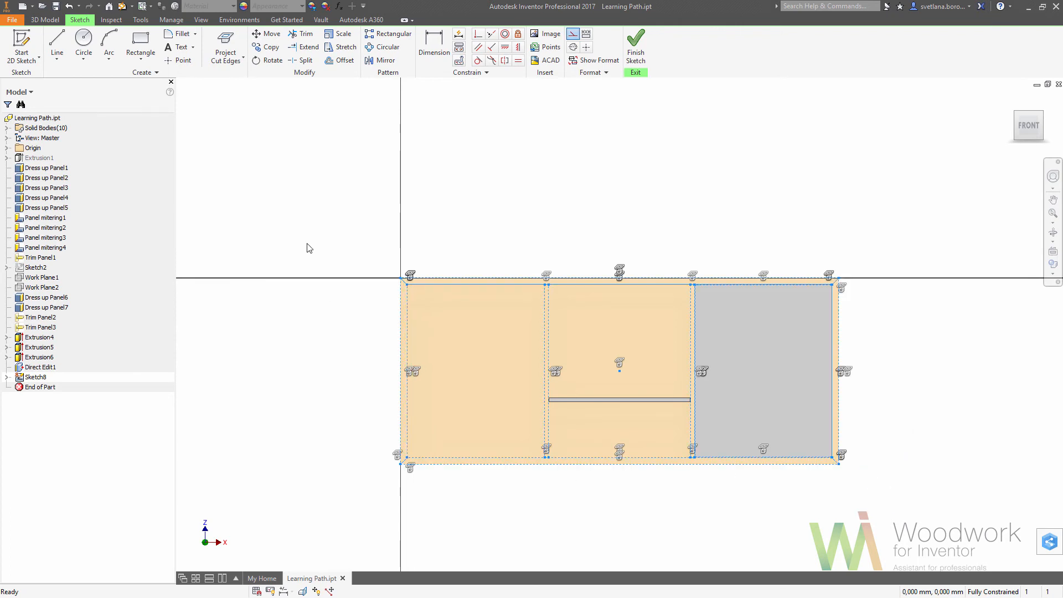
# Draw a rectangle about 628 by 266 mm across the bottom of the cabinet's left niche, between the side panel and the partition.
pyautogui.click(146, 40)
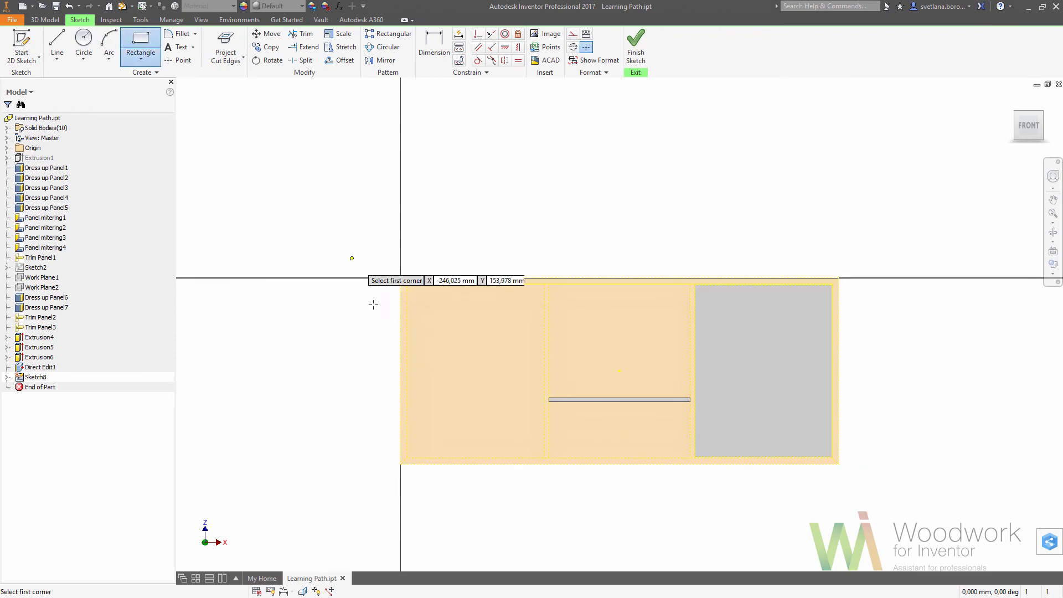
pyautogui.click(408, 458)
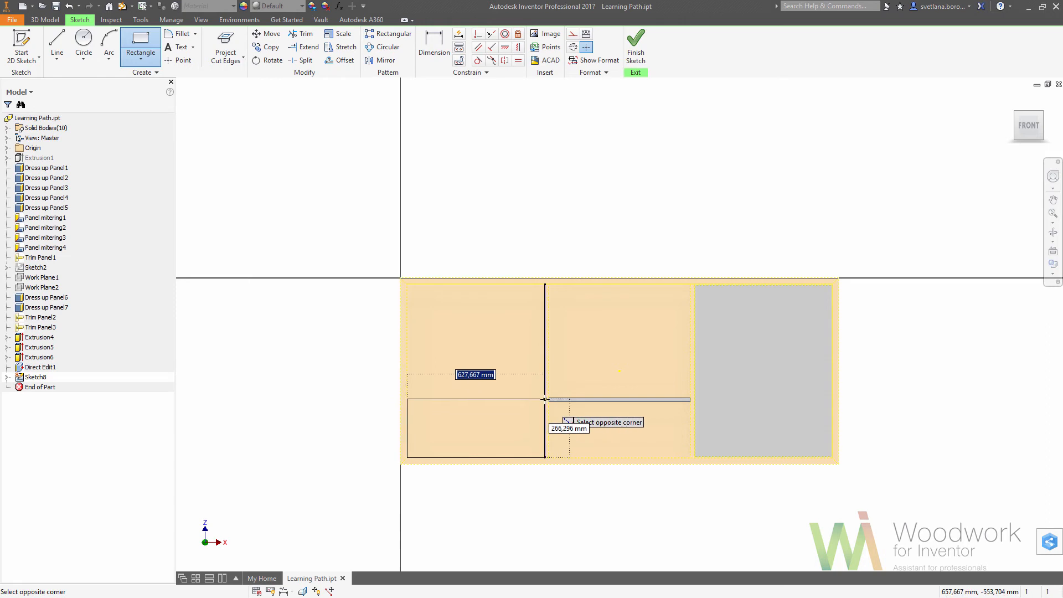
pyautogui.click(544, 399)
pyautogui.rightClick(519, 409)
pyautogui.click(562, 410)
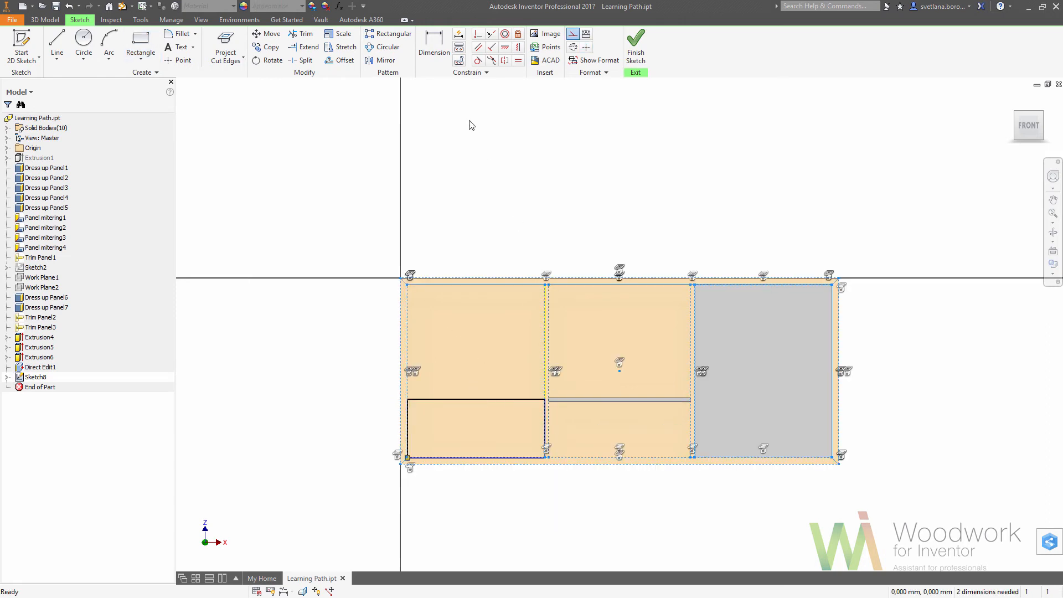
# Dimension the rectangle's height as Niche_height/Drawer_QTY and finish the sketch.
pyautogui.press('d')
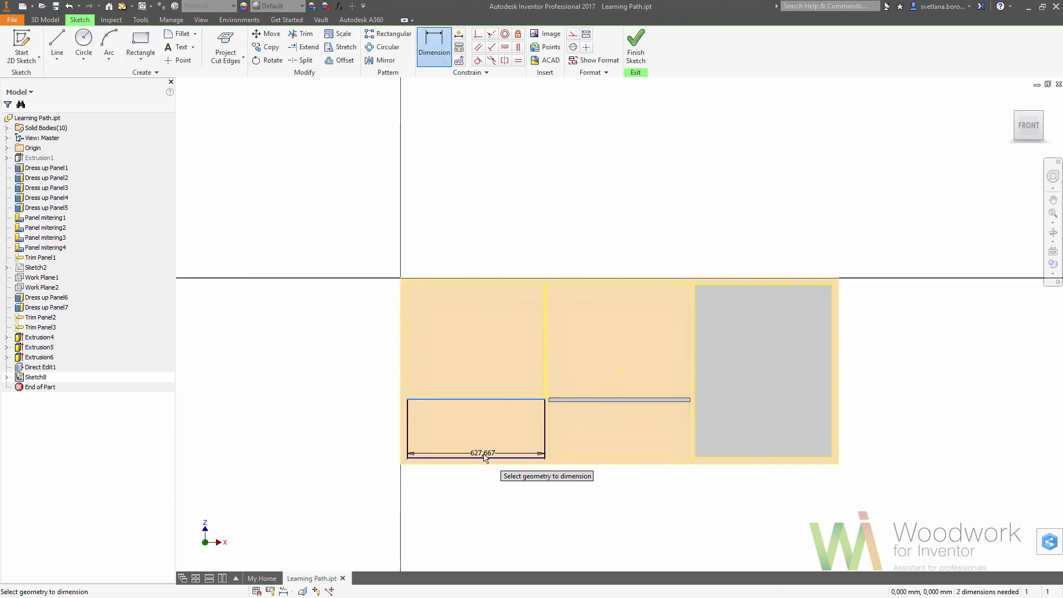
pyautogui.click(484, 458)
pyautogui.click(490, 436)
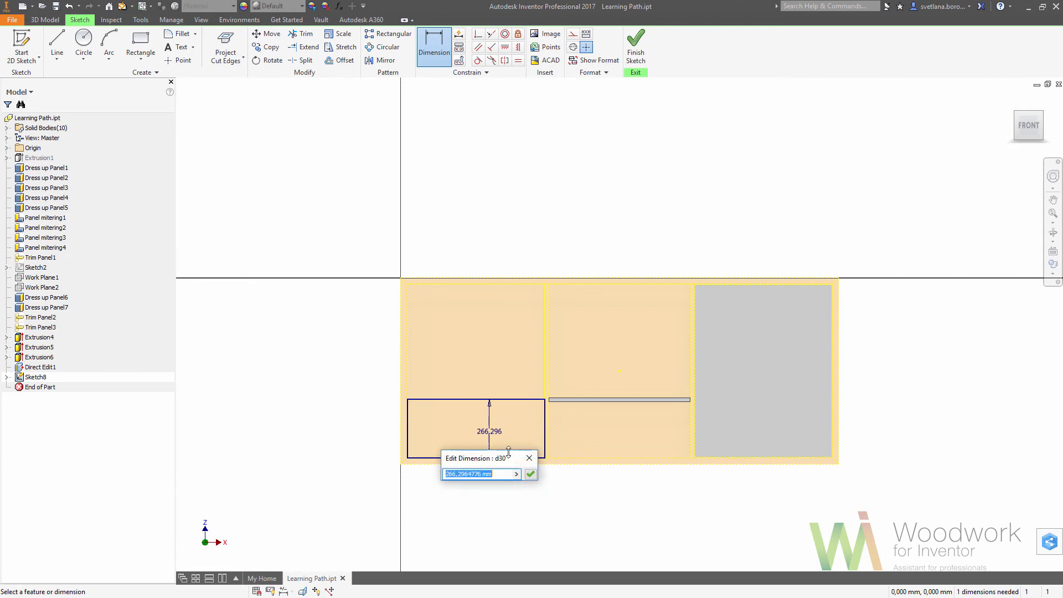
pyautogui.click(516, 474)
pyautogui.click(556, 512)
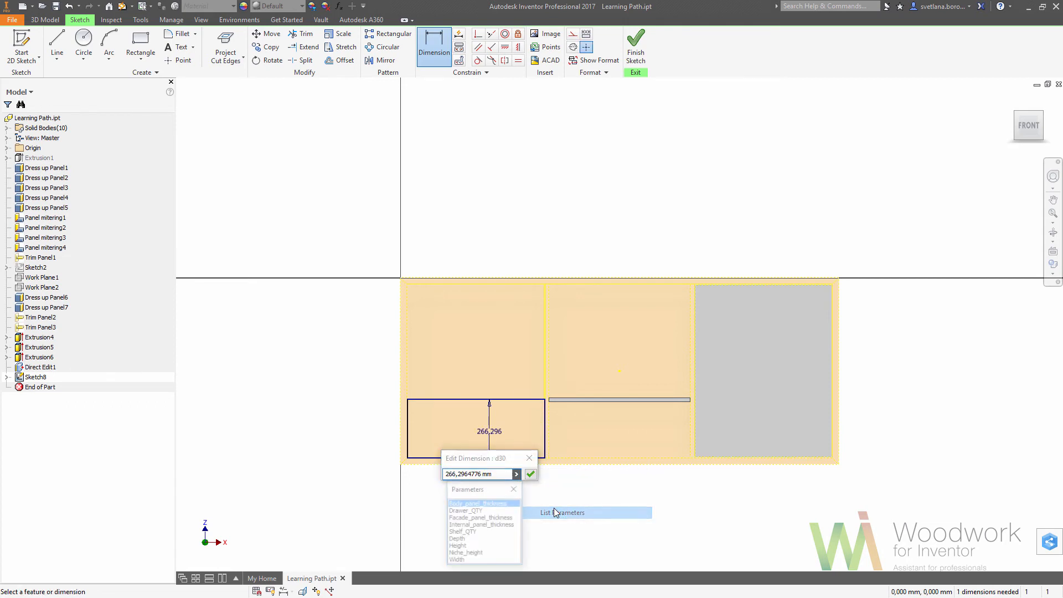
pyautogui.click(488, 553)
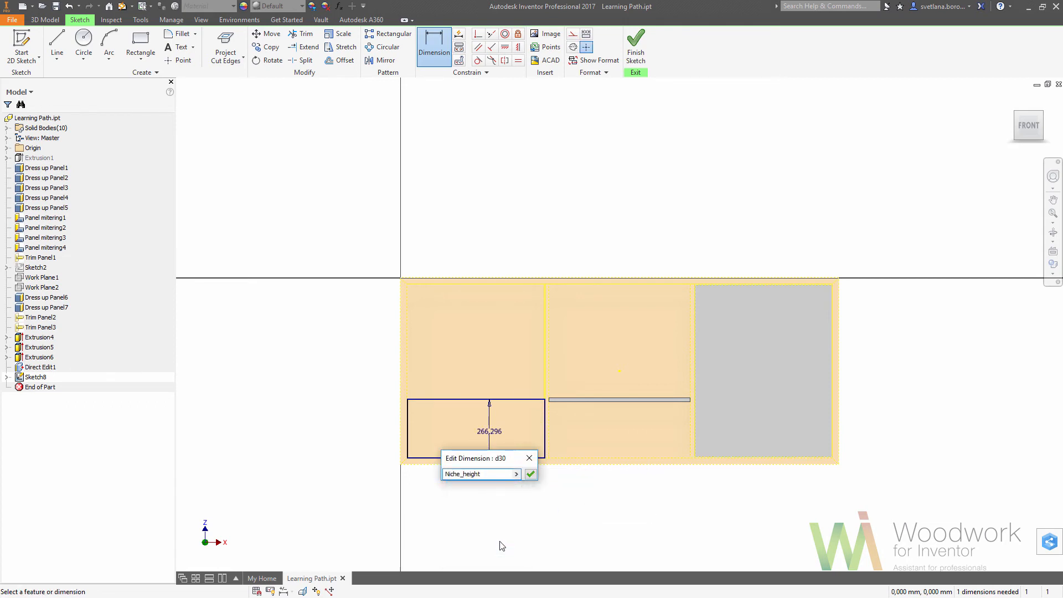
pyautogui.write('/')
pyautogui.click(516, 474)
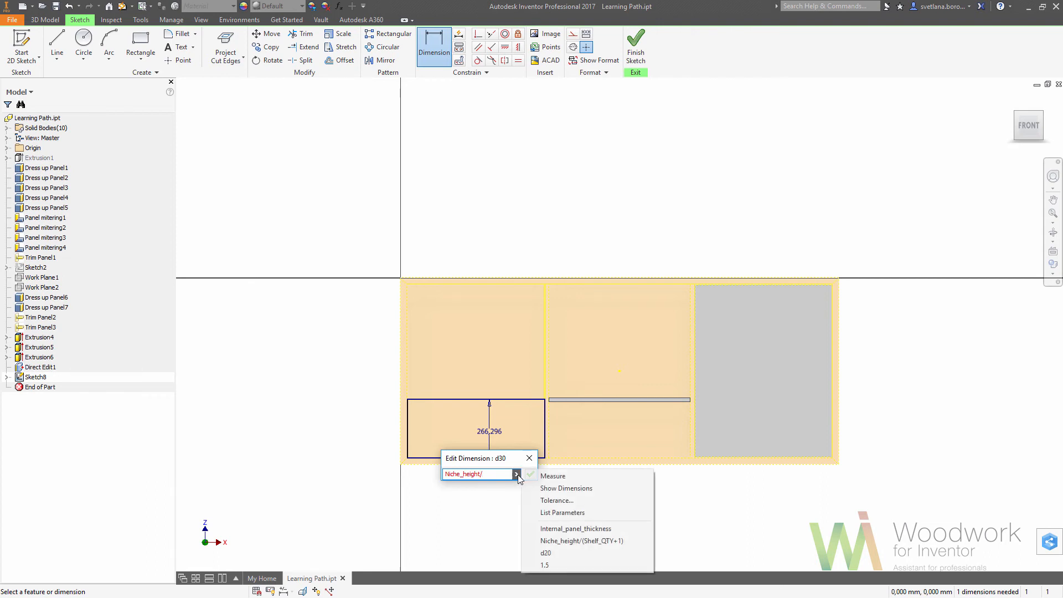
pyautogui.click(555, 512)
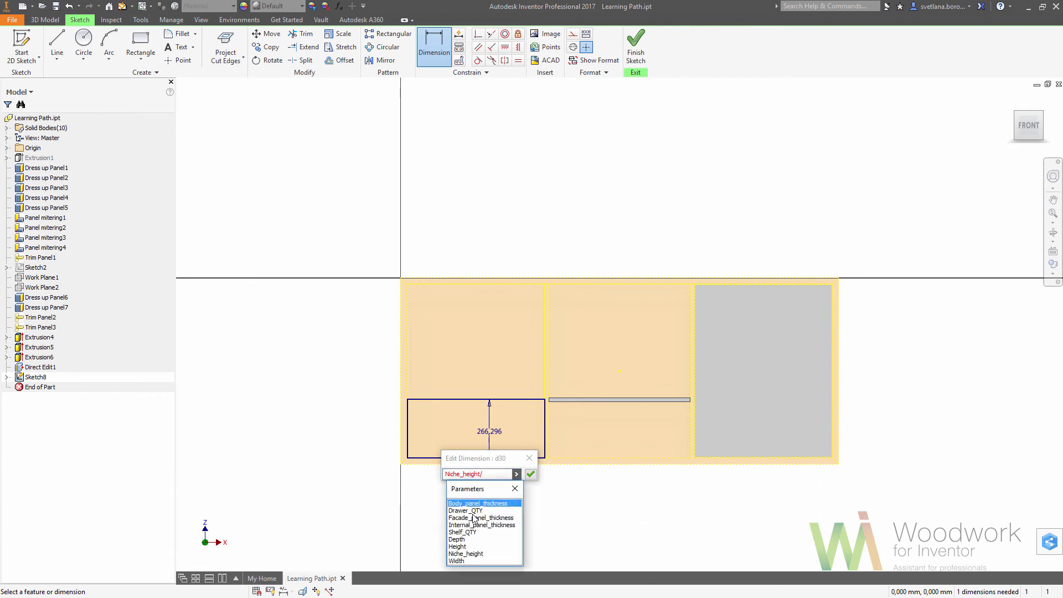
pyautogui.click(476, 510)
pyautogui.click(530, 475)
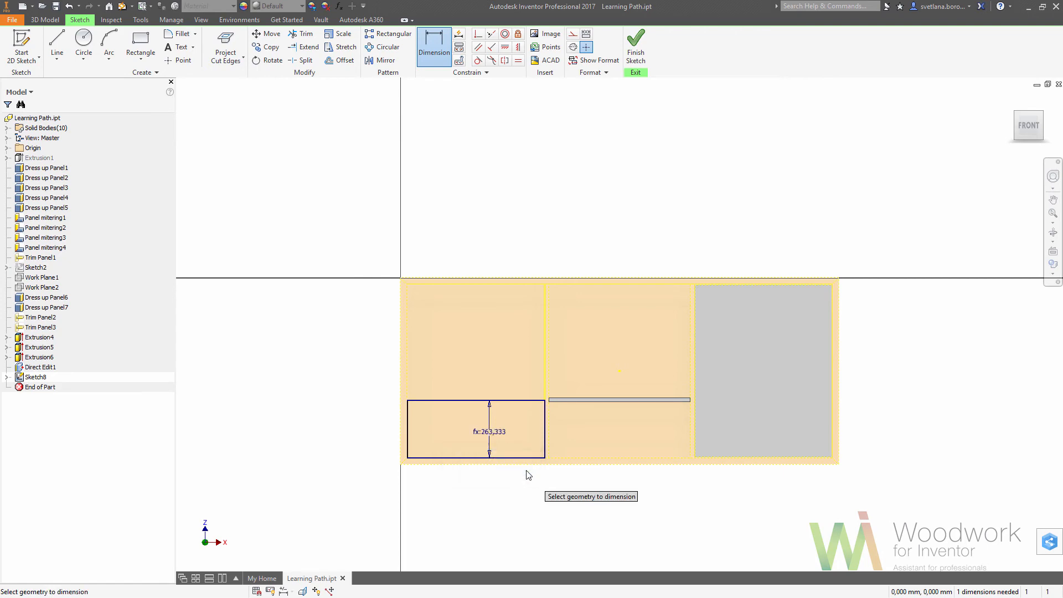
pyautogui.click(645, 54)
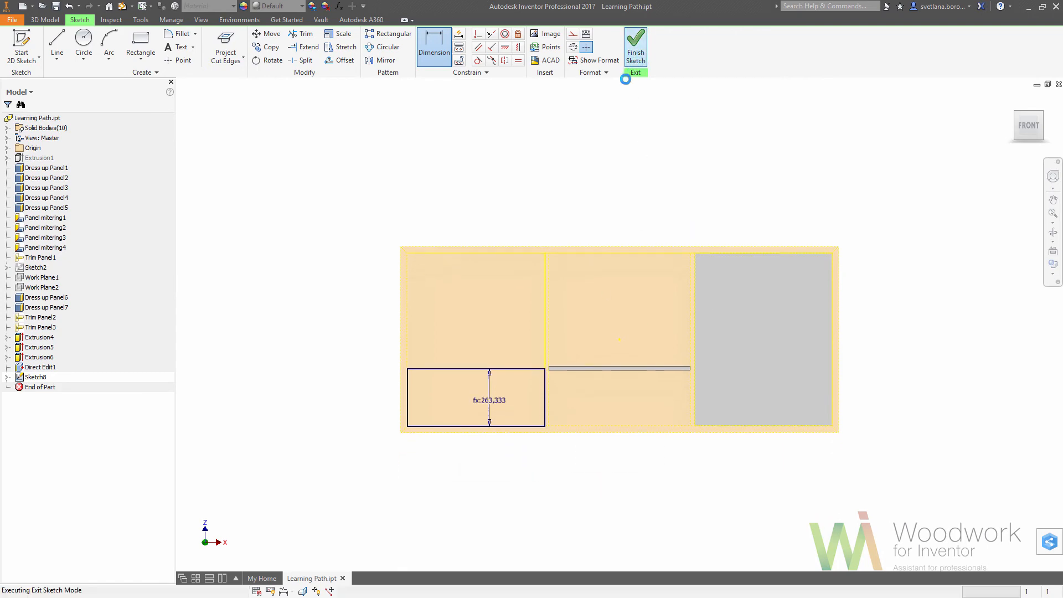
# Extrude the drawer front rectangle inward as a new solid by the Facade_panel_thickness distance.
pyautogui.click(1013, 100)
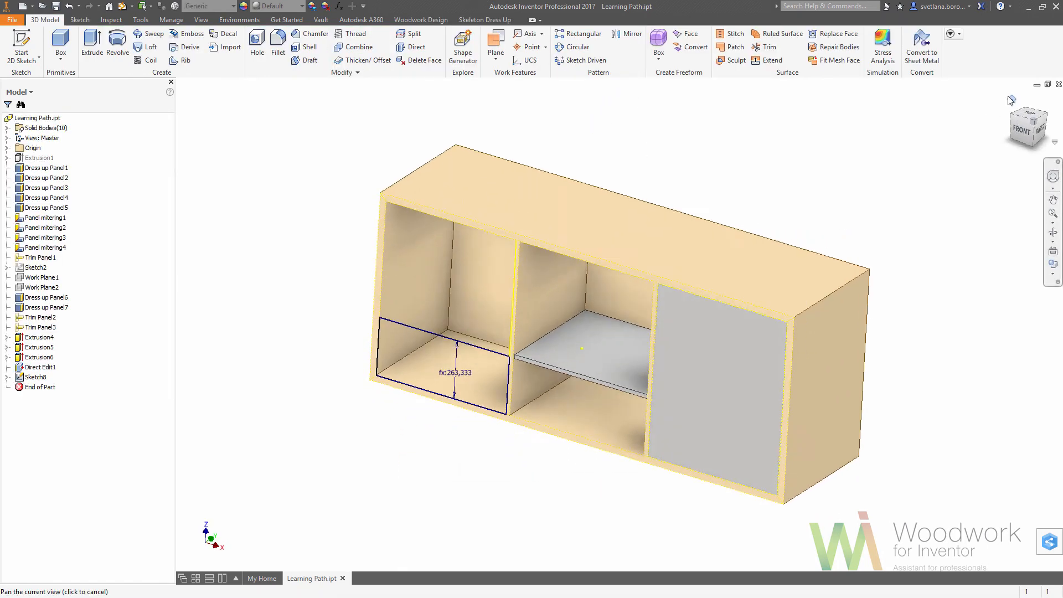
pyautogui.click(93, 40)
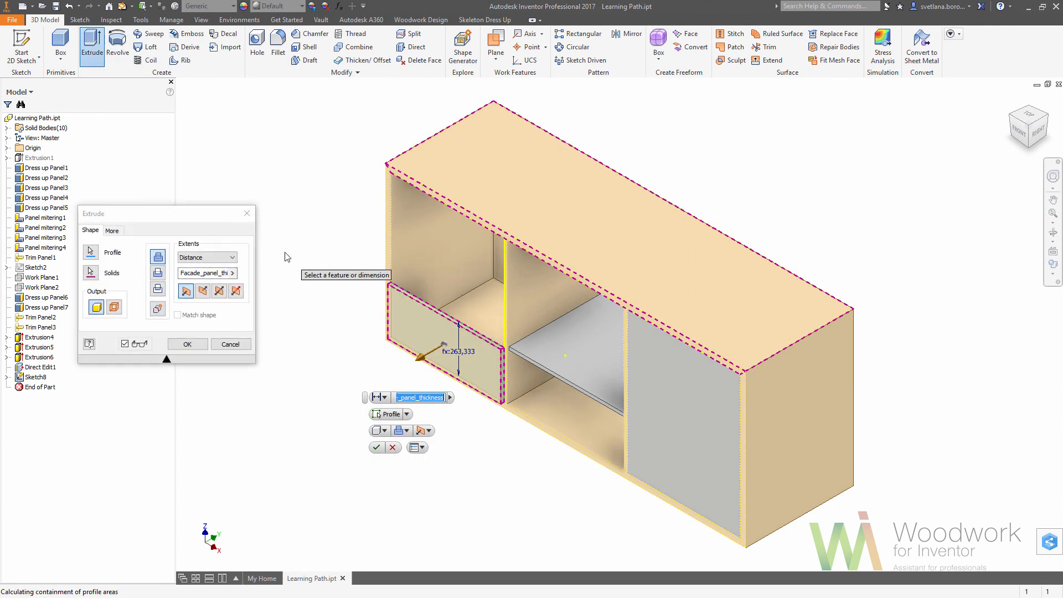
pyautogui.click(159, 309)
pyautogui.click(186, 345)
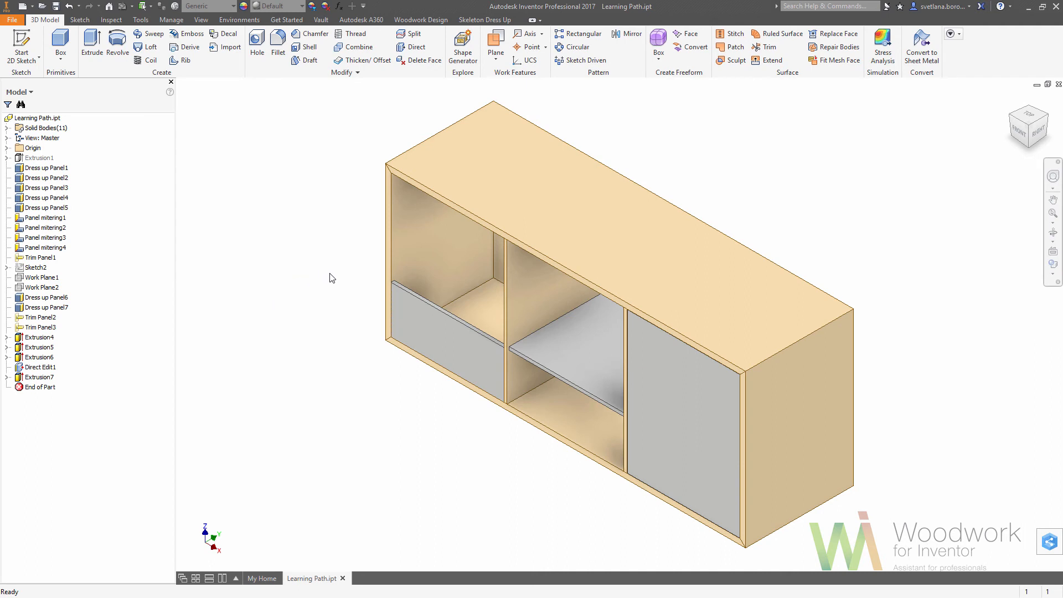
# Isolate the new drawer front body by hiding all the other solid bodies.
pyautogui.click(146, 8)
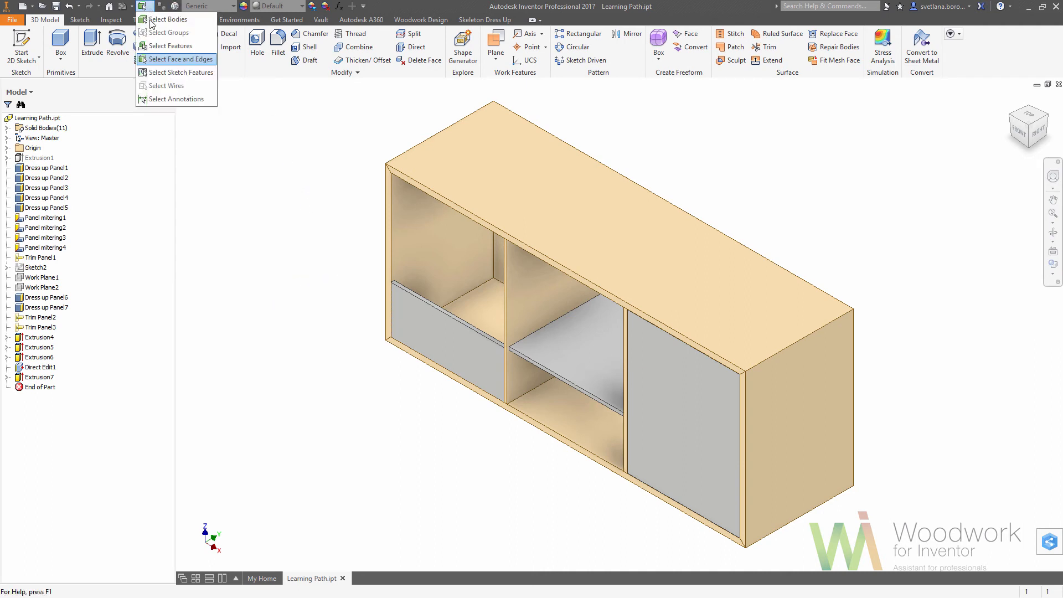
pyautogui.click(183, 60)
pyautogui.rightClick(442, 332)
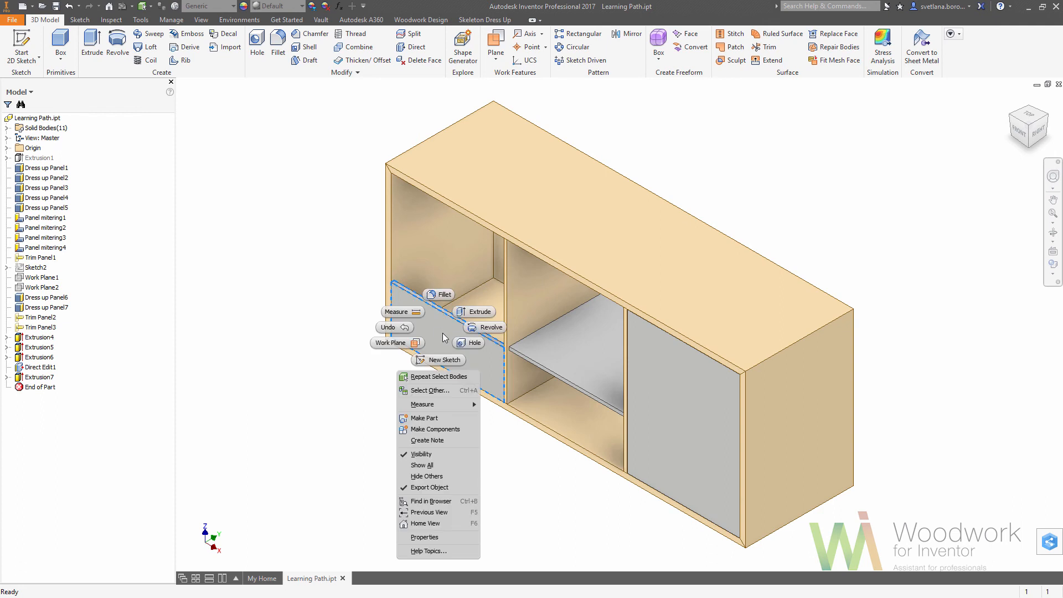
pyautogui.click(429, 476)
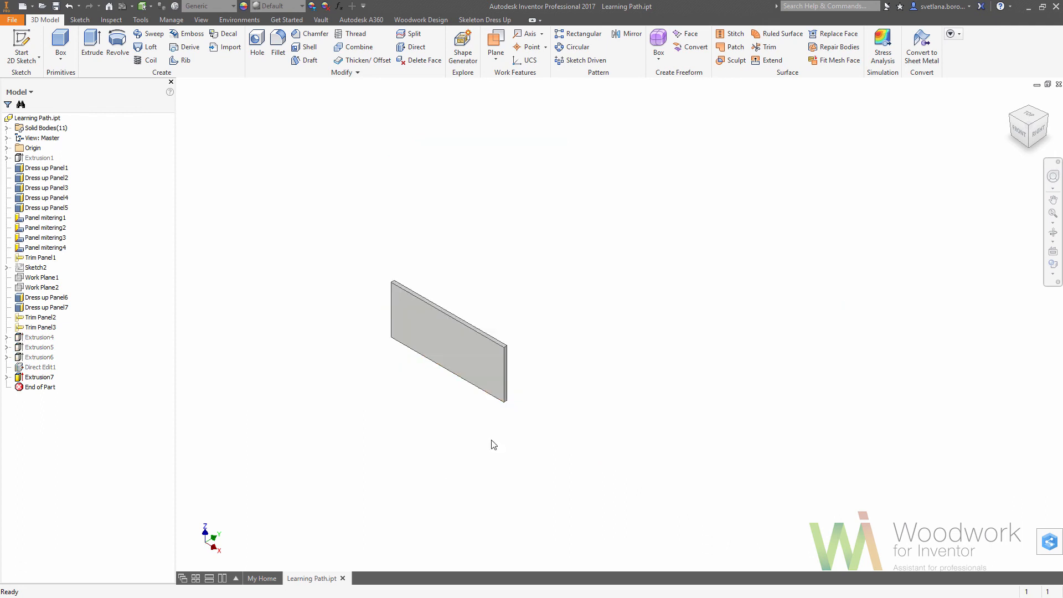
# Start a sketch on the drawer front's back face and convert its projected outline to construction lines.
pyautogui.click(1048, 118)
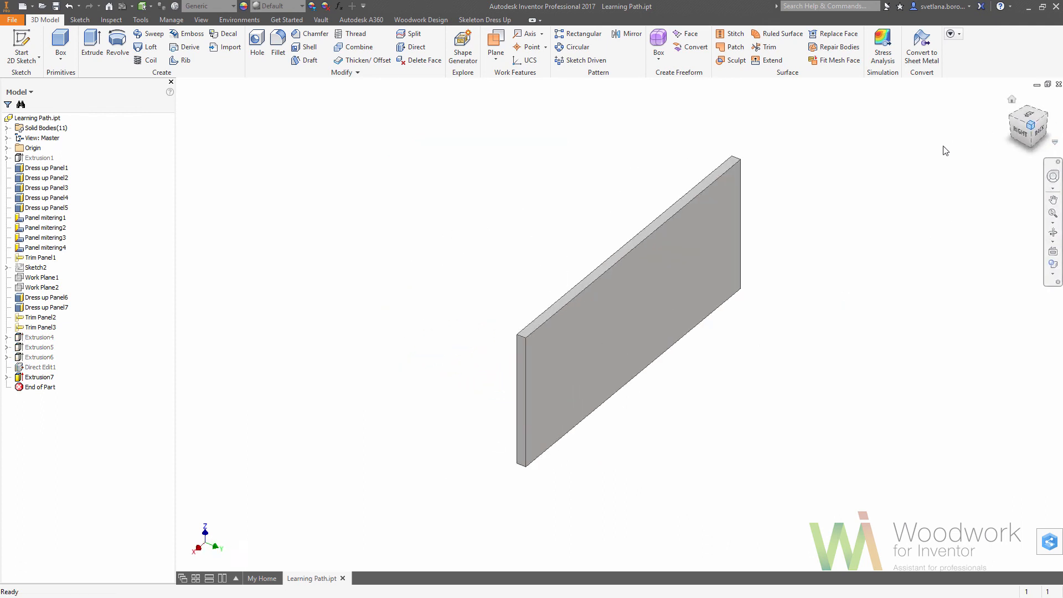
pyautogui.click(150, 9)
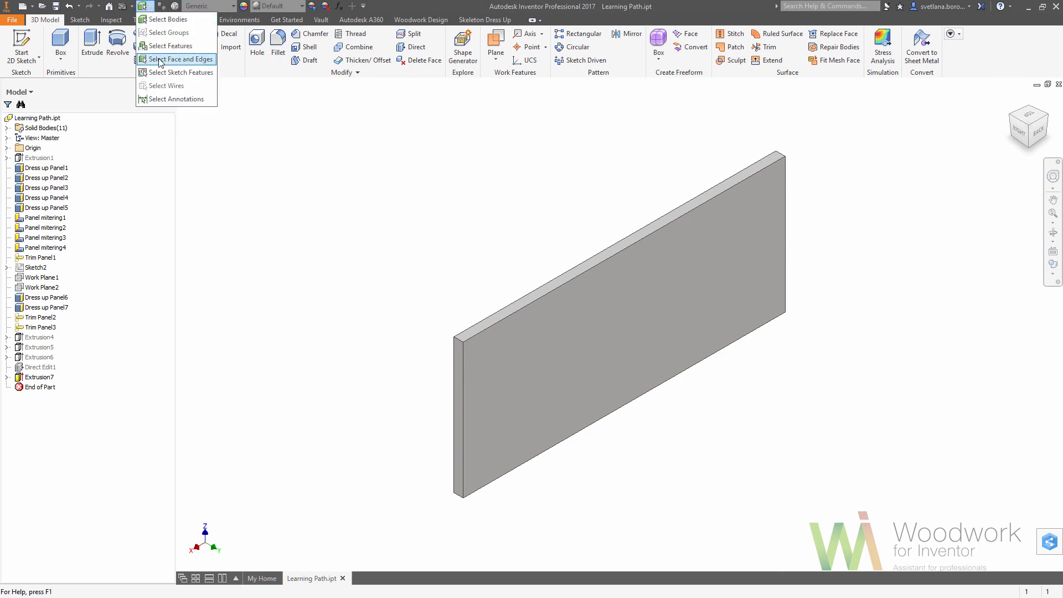
pyautogui.click(166, 60)
pyautogui.click(603, 273)
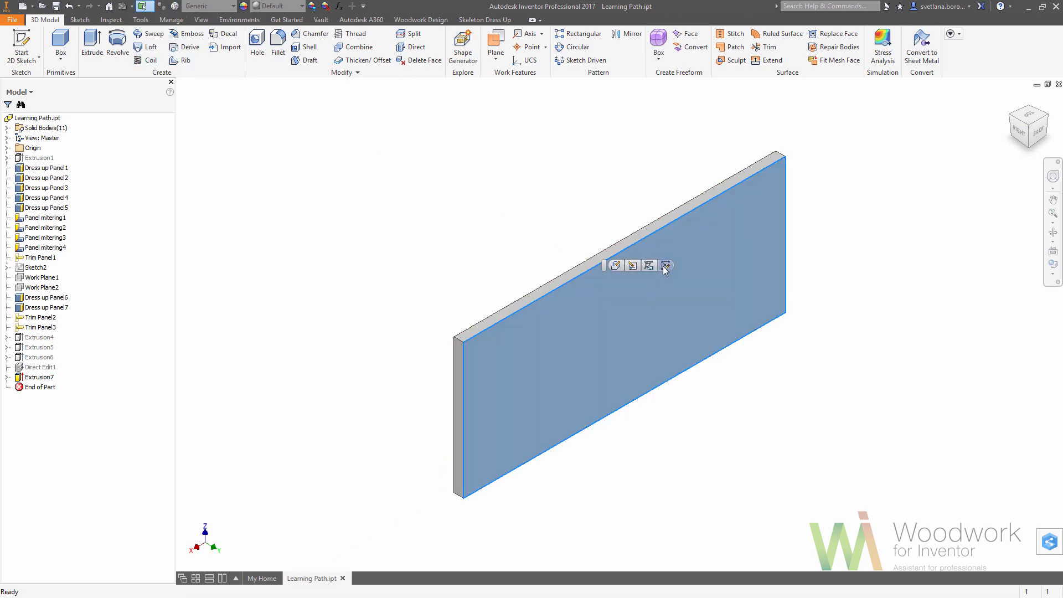
pyautogui.press('s')
pyautogui.moveTo(498, 237)
pyautogui.mouseDown()
pyautogui.moveTo(626, 403)
pyautogui.moveTo(1010, 558)
pyautogui.mouseUp()
pyautogui.click(911, 510)
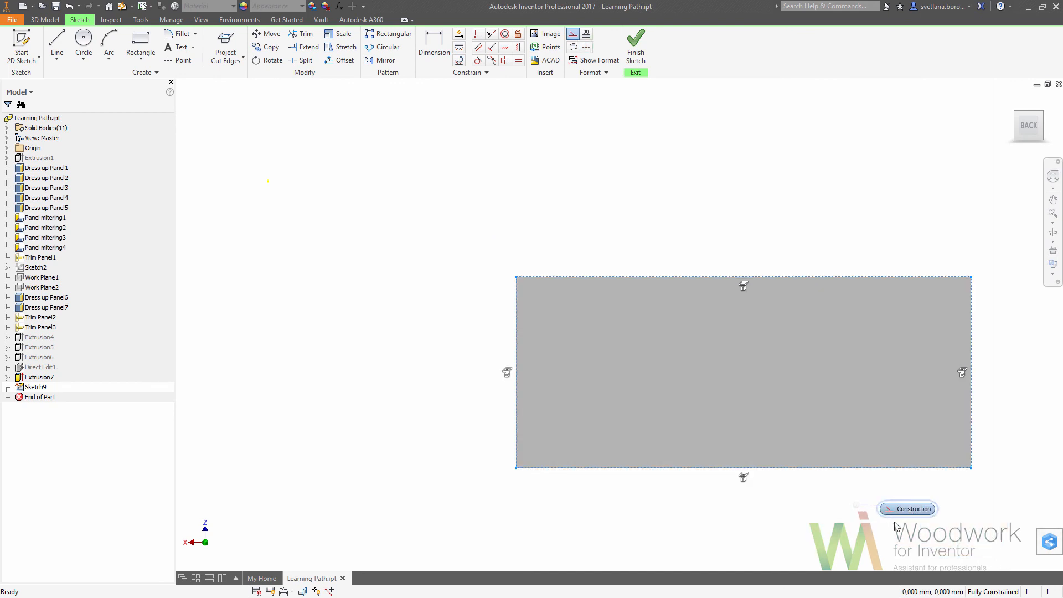
# Draw a rectangle about 176 mm high across the drawer front's full width, inset from its top and bottom edges.
pyautogui.press('r')
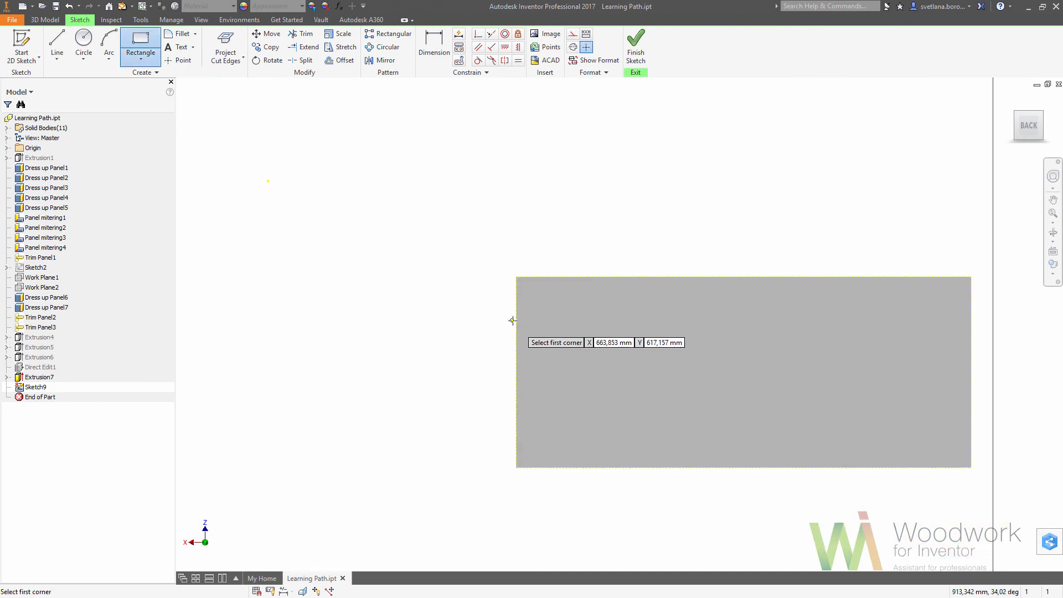
pyautogui.click(517, 314)
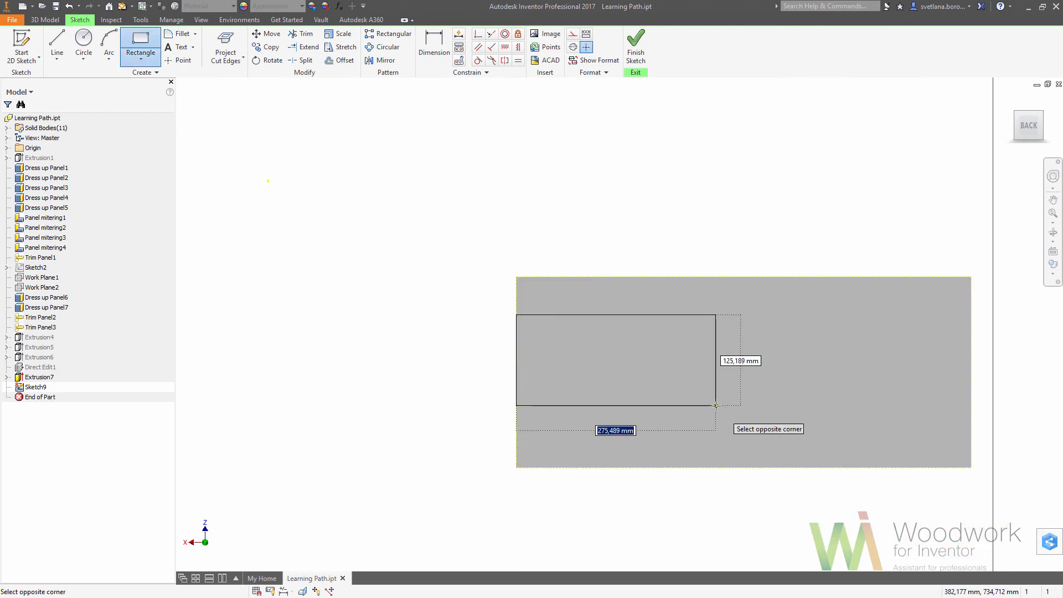
pyautogui.click(971, 443)
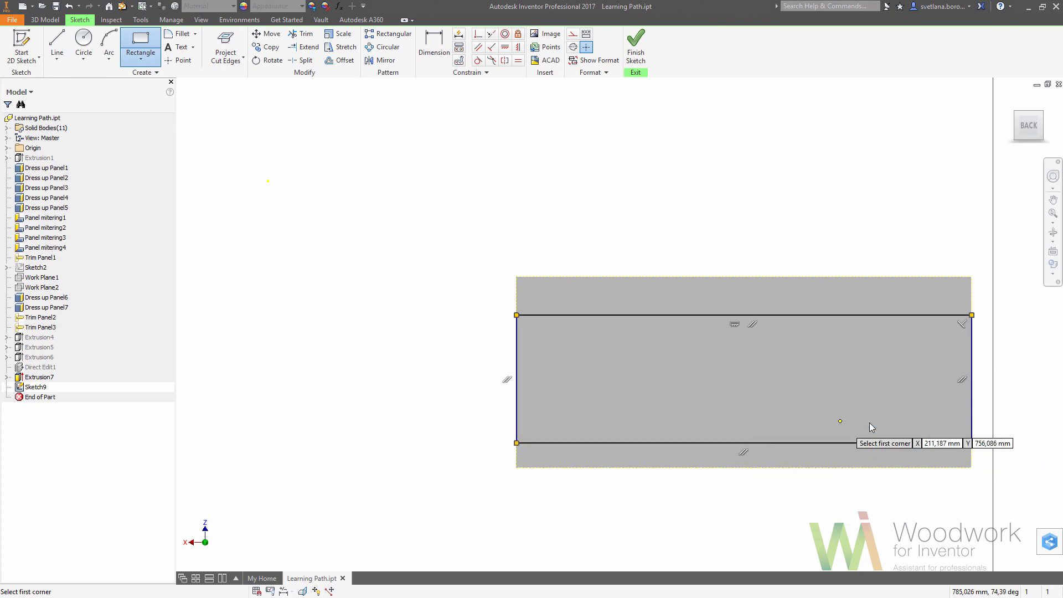
pyautogui.press('Escape')
# Set the rectangle's offsets from the drawer front's top and bottom edges to 30 mm each and finish the sketch.
pyautogui.click(442, 54)
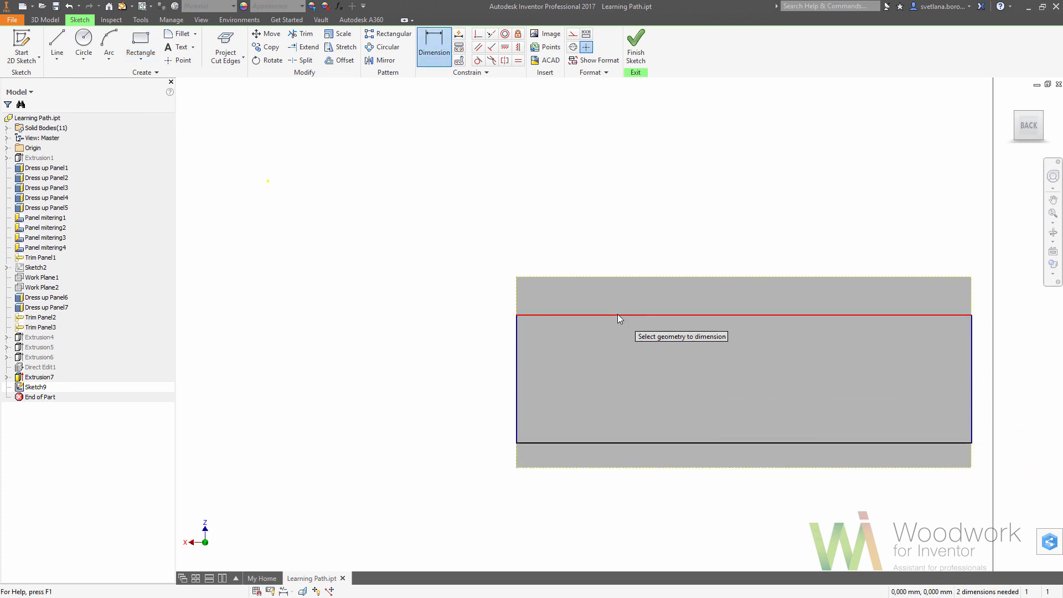
pyautogui.click(617, 314)
pyautogui.click(623, 278)
pyautogui.click(625, 296)
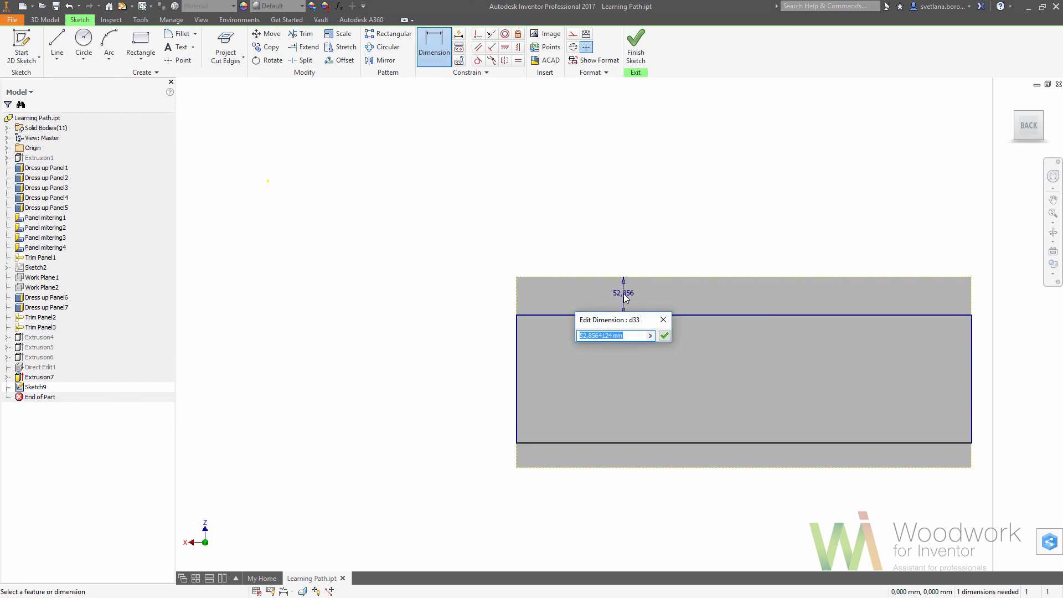
pyautogui.press('Return')
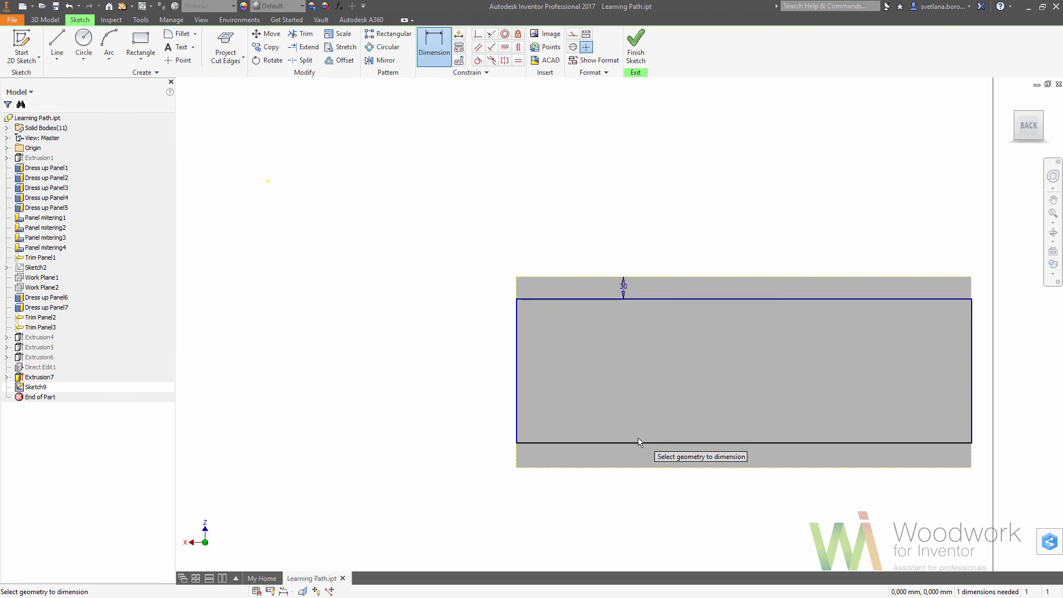
pyautogui.click(640, 449)
pyautogui.click(638, 467)
pyautogui.click(636, 453)
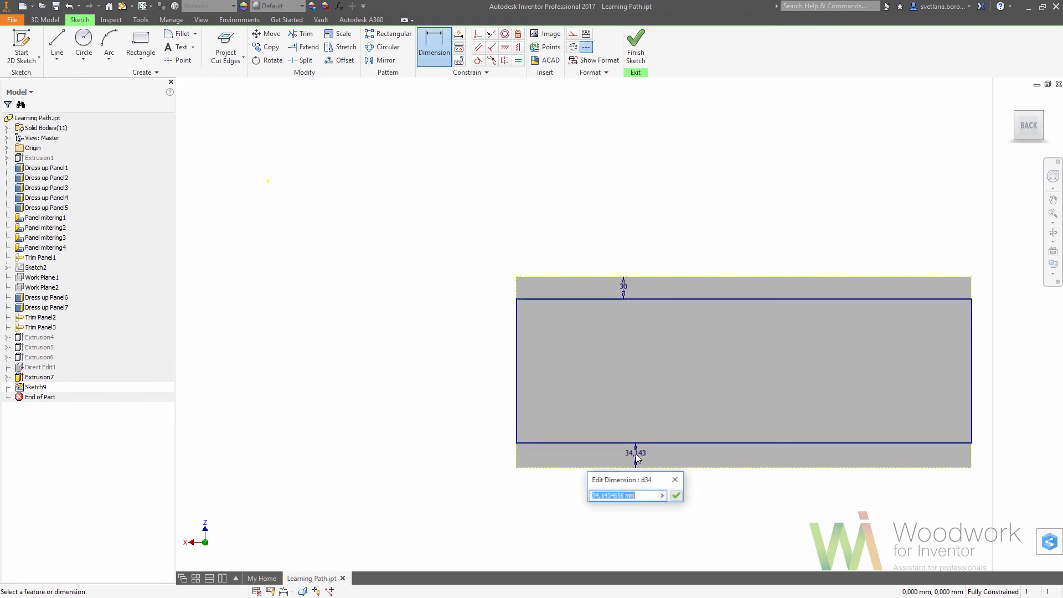
pyautogui.write('30')
pyautogui.press('Return')
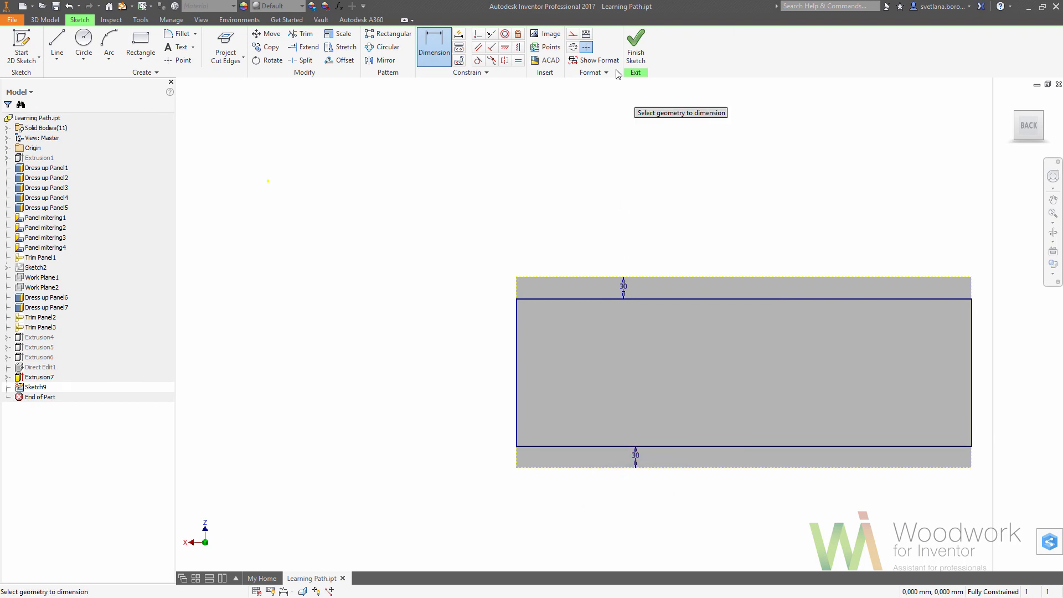
pyautogui.click(635, 41)
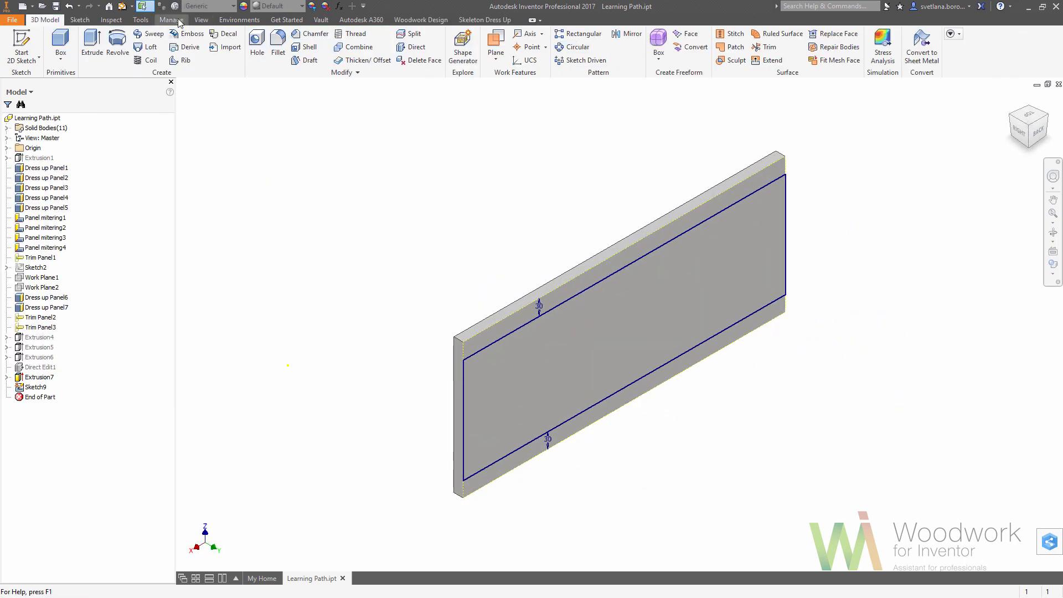
# Show all the hidden solid bodies again and return to the home view of the cabinet.
pyautogui.click(158, 6)
pyautogui.click(177, 72)
pyautogui.rightClick(553, 318)
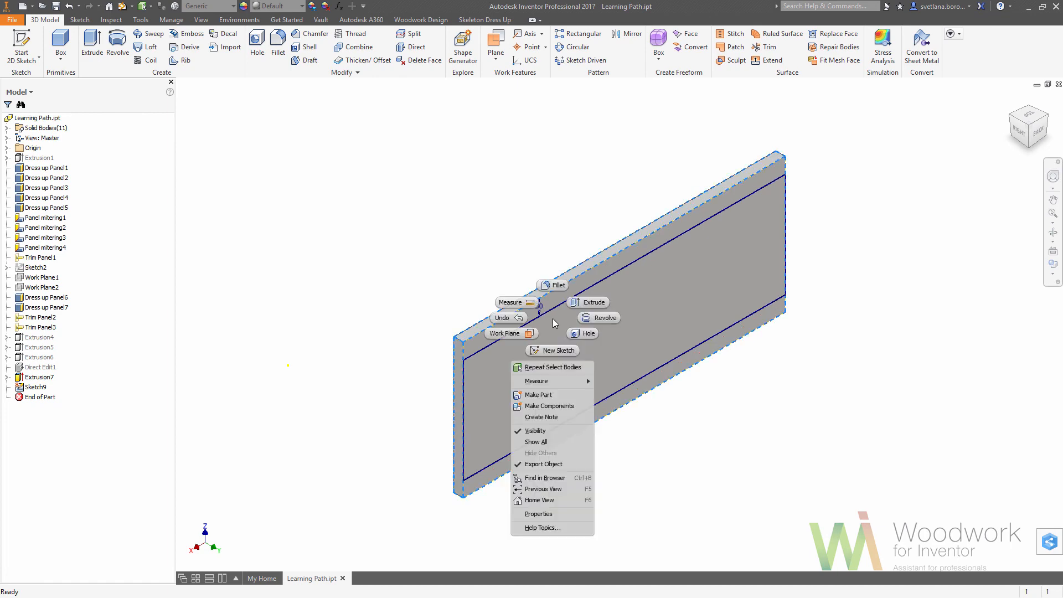
pyautogui.click(544, 443)
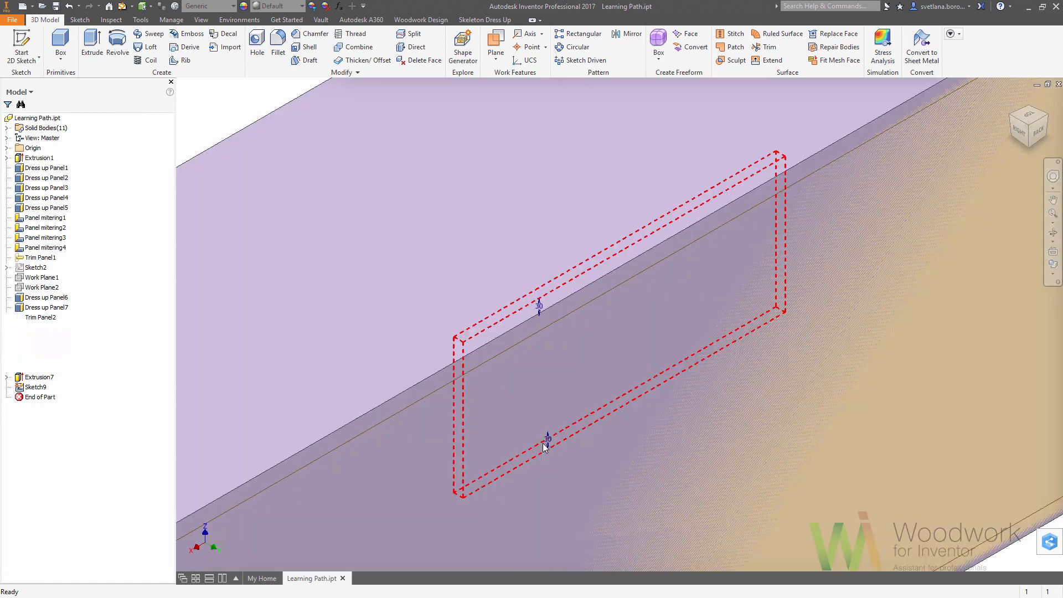
pyautogui.click(1013, 98)
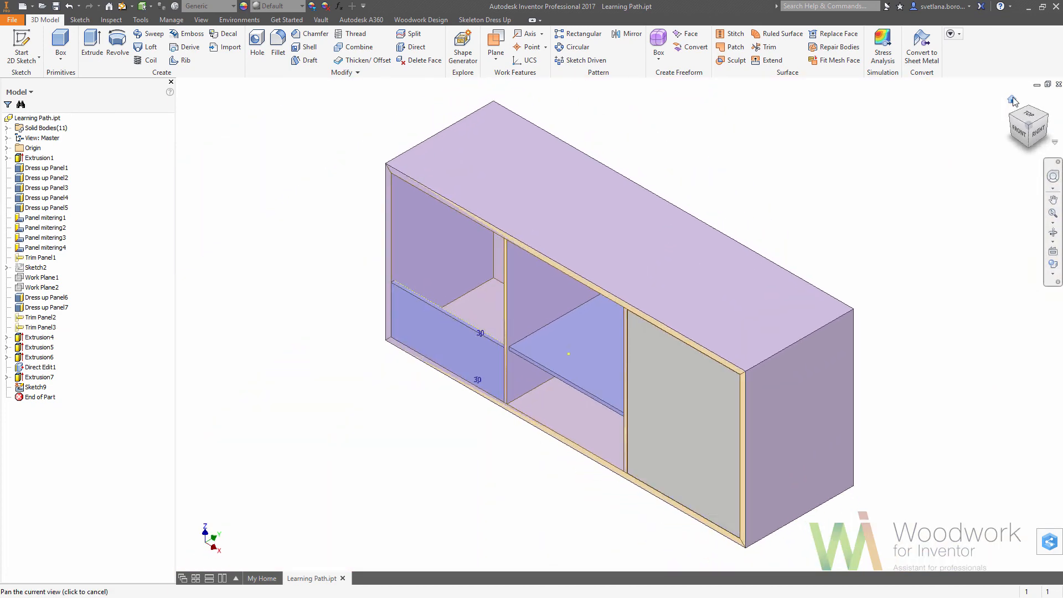
# Hide the skeleton body so only the cabinet's panels and solid bodies are displayed.
pyautogui.click(455, 22)
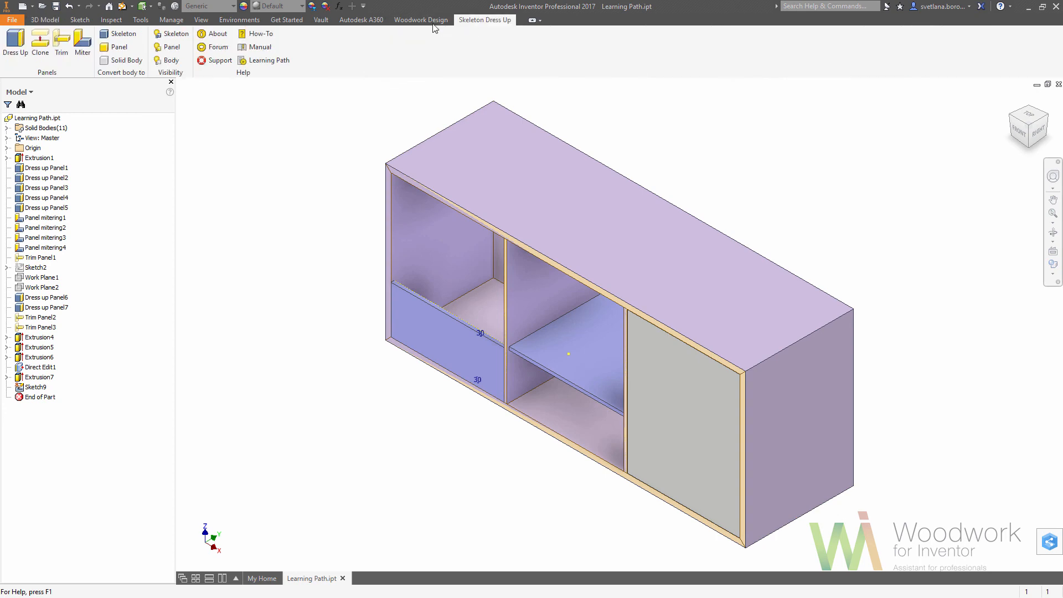
pyautogui.click(174, 34)
pyautogui.click(665, 365)
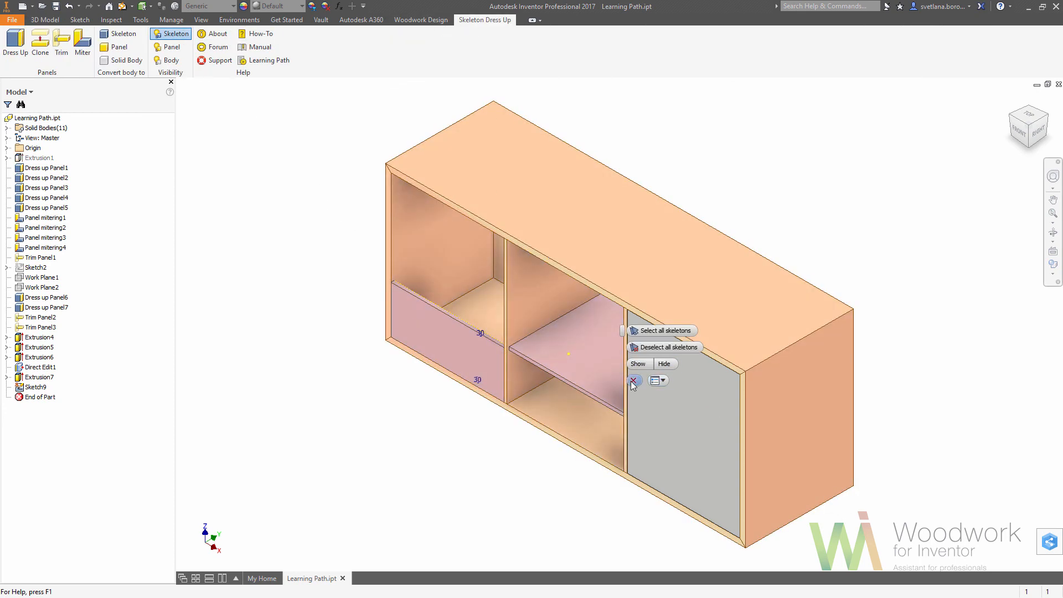
# Extrude the drawer rectangle as a new solid up to the cabinet's back panel.
pyautogui.click(55, 21)
pyautogui.click(88, 39)
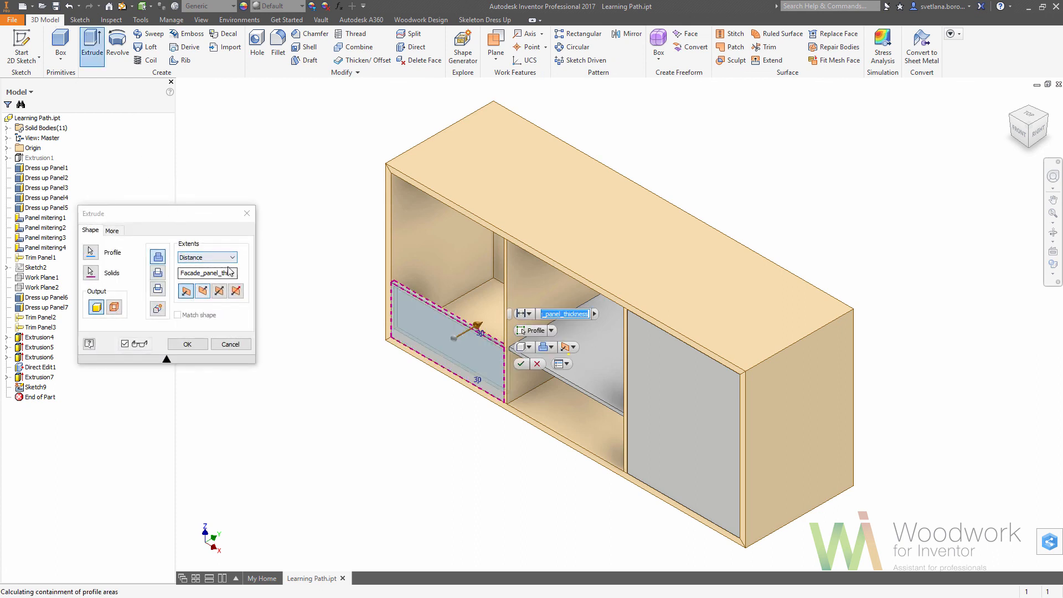
pyautogui.click(233, 257)
pyautogui.click(202, 282)
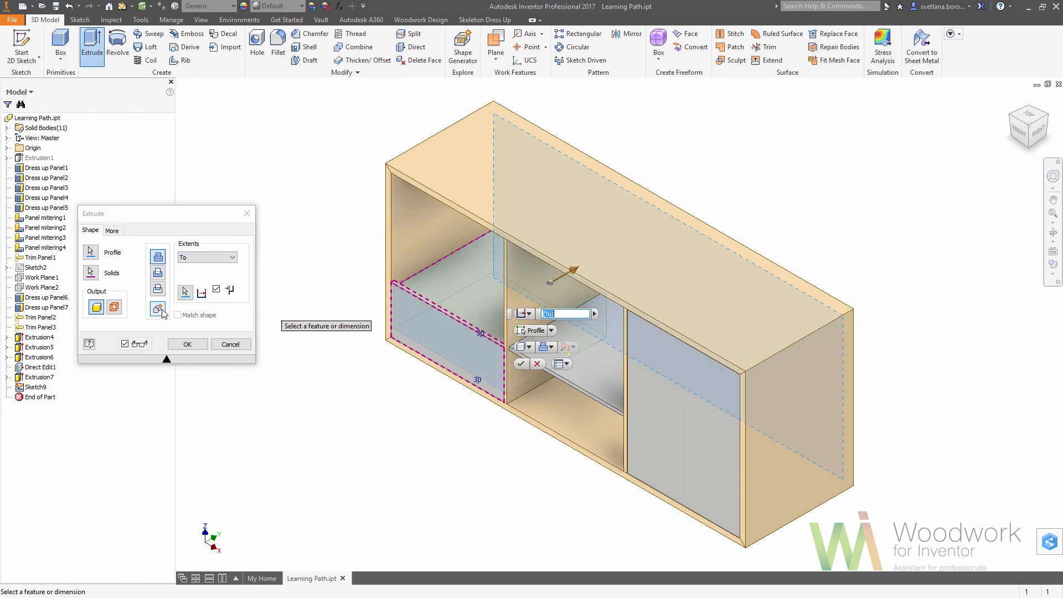
pyautogui.click(162, 313)
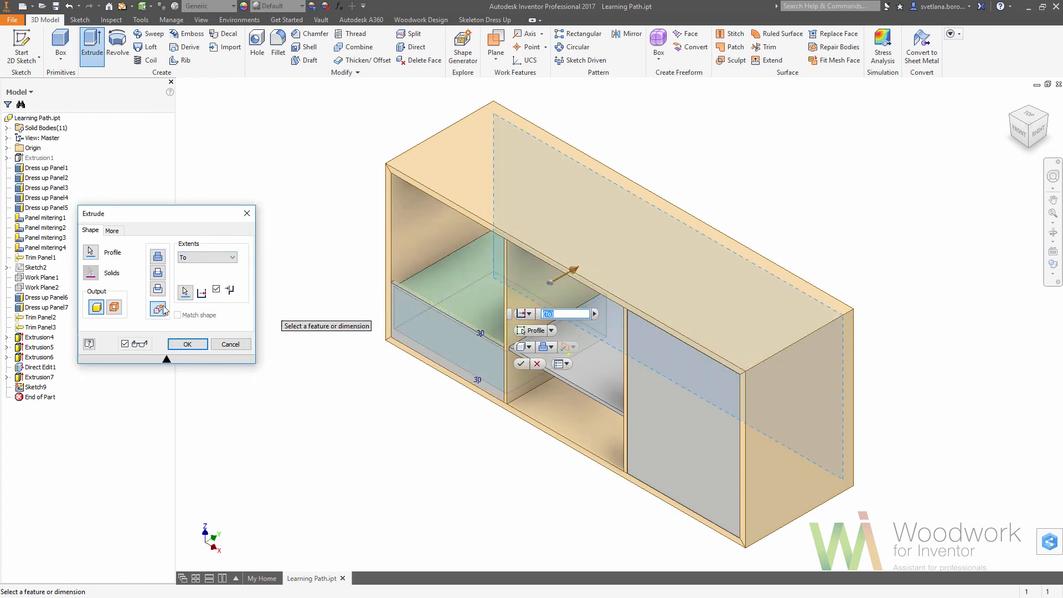
pyautogui.click(188, 344)
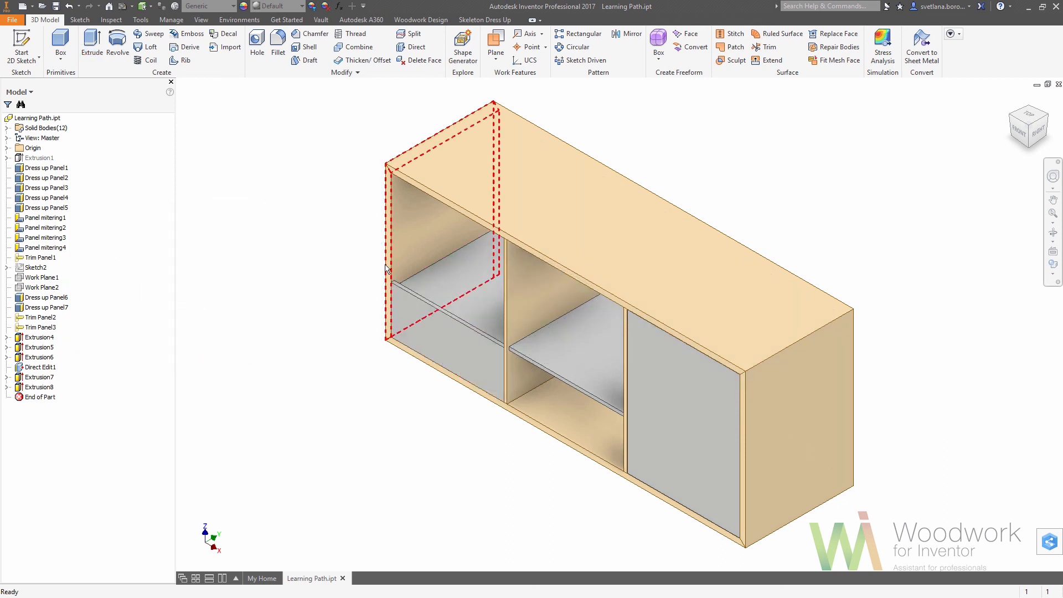
# Enable face selection to start a sketch on the drawer front's outer face, and convert its projected outline to construction lines.
pyautogui.click(151, 8)
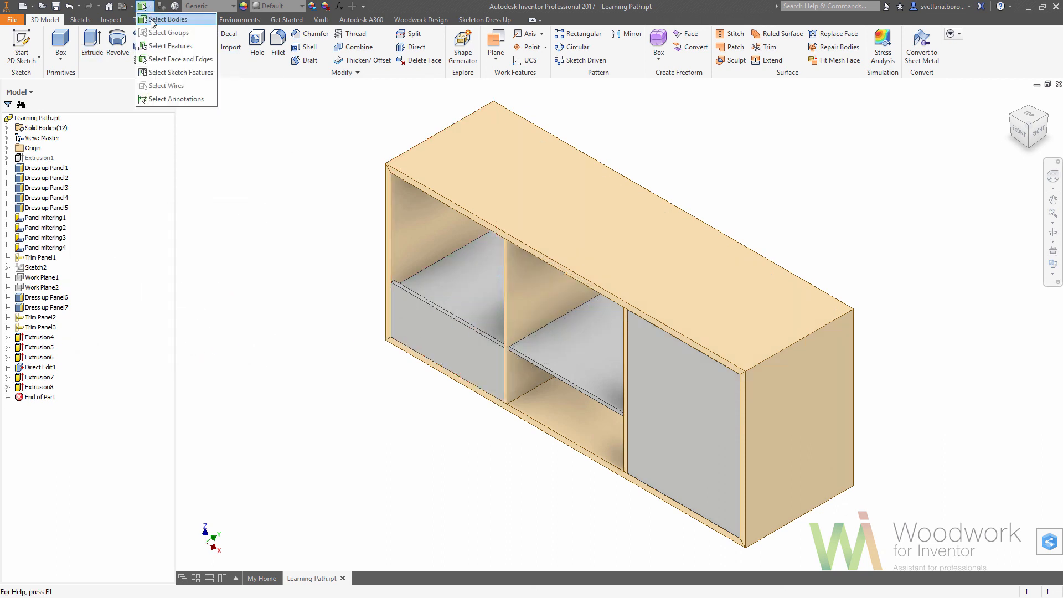
pyautogui.click(158, 49)
pyautogui.click(427, 321)
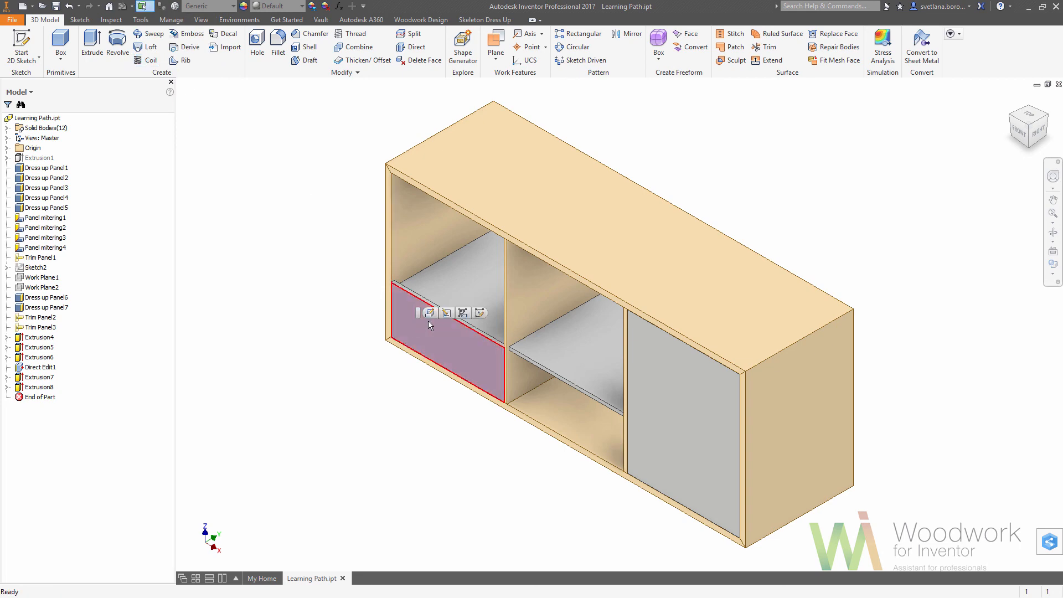
pyautogui.click(483, 309)
pyautogui.moveTo(391, 294); pyautogui.dragTo(677, 408)
pyautogui.moveTo(674, 409); pyautogui.dragTo(696, 419, button='right')
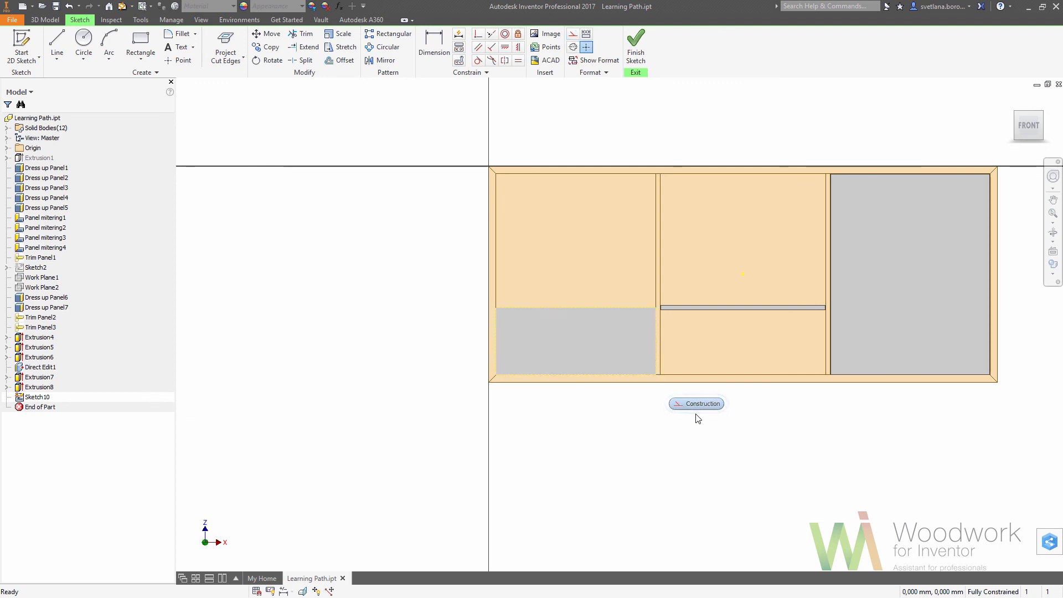
# Offset the drawer front's outline inward by 1.5 mm and finish the sketch.
pyautogui.click(352, 65)
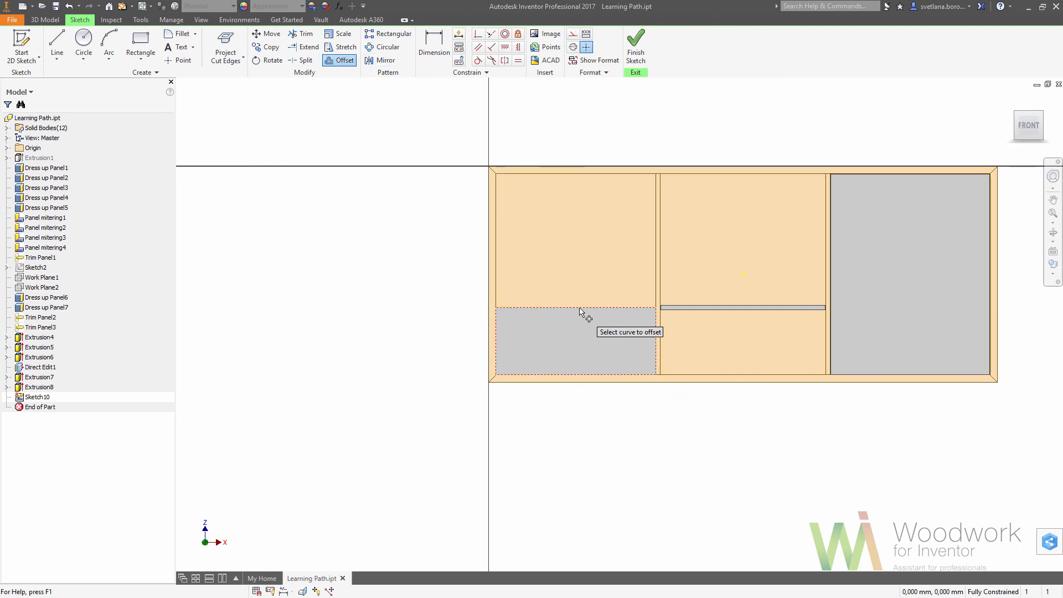
pyautogui.click(580, 309)
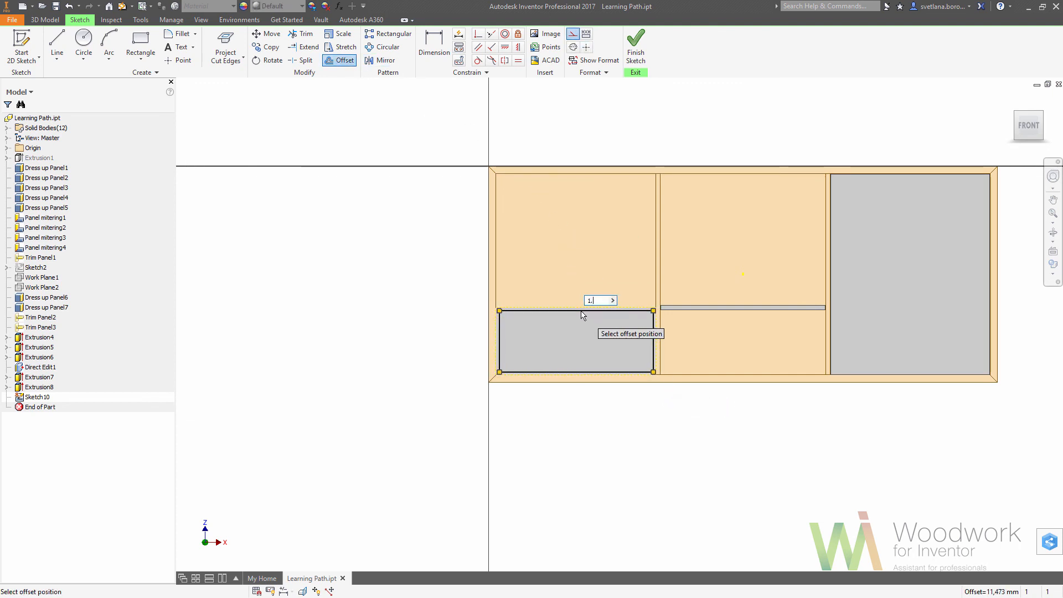
pyautogui.write('1.5')
pyautogui.press('Return')
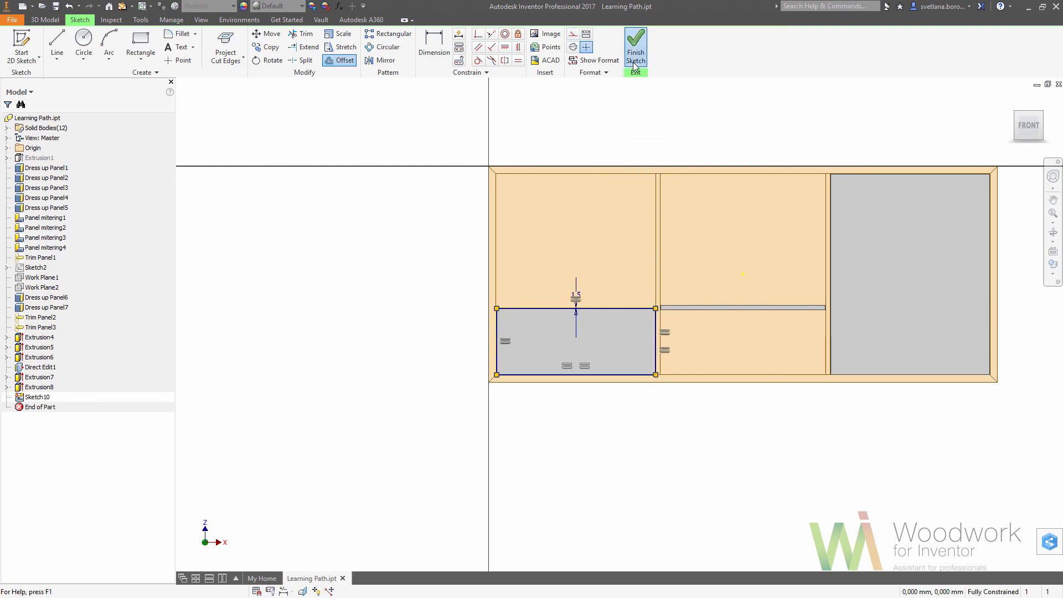
pyautogui.click(635, 62)
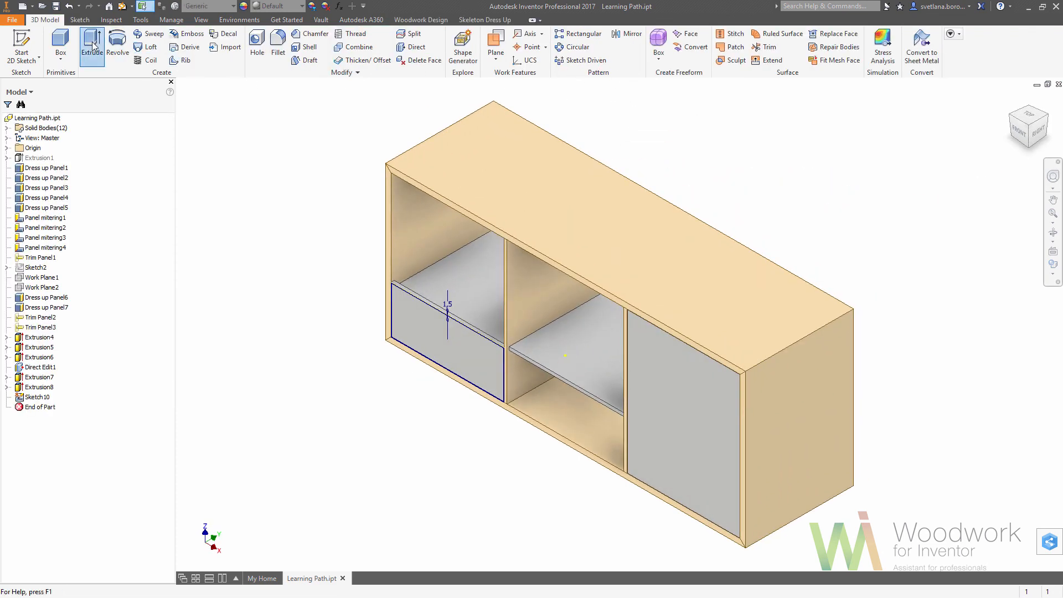
# Extrude the offset outline with the Intersect operation through the facade panel thickness to trim the drawer front, and show the cabinet's front view.
pyautogui.click(91, 44)
pyautogui.click(164, 287)
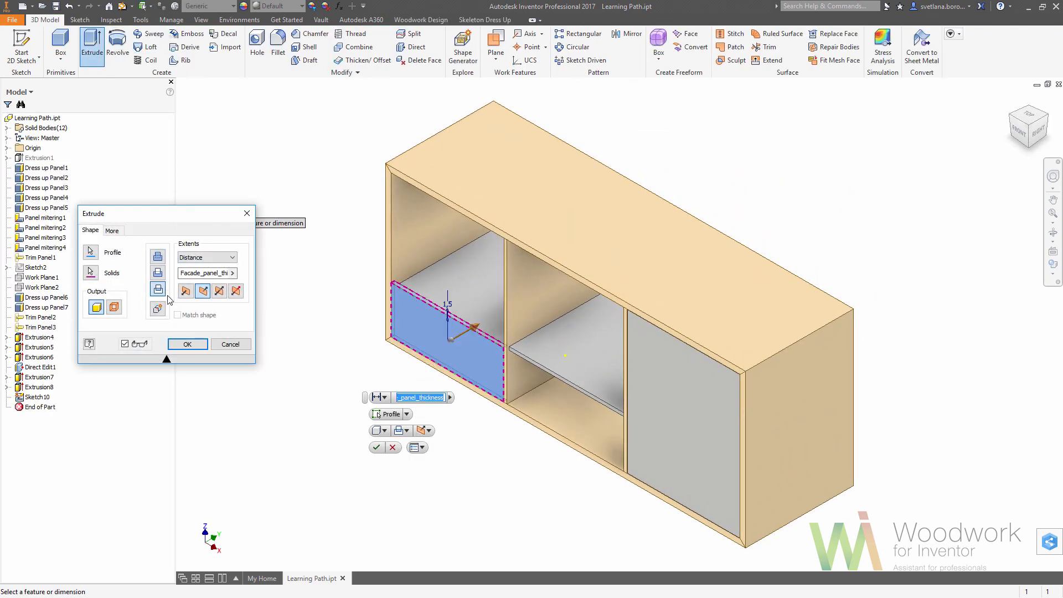
pyautogui.click(188, 343)
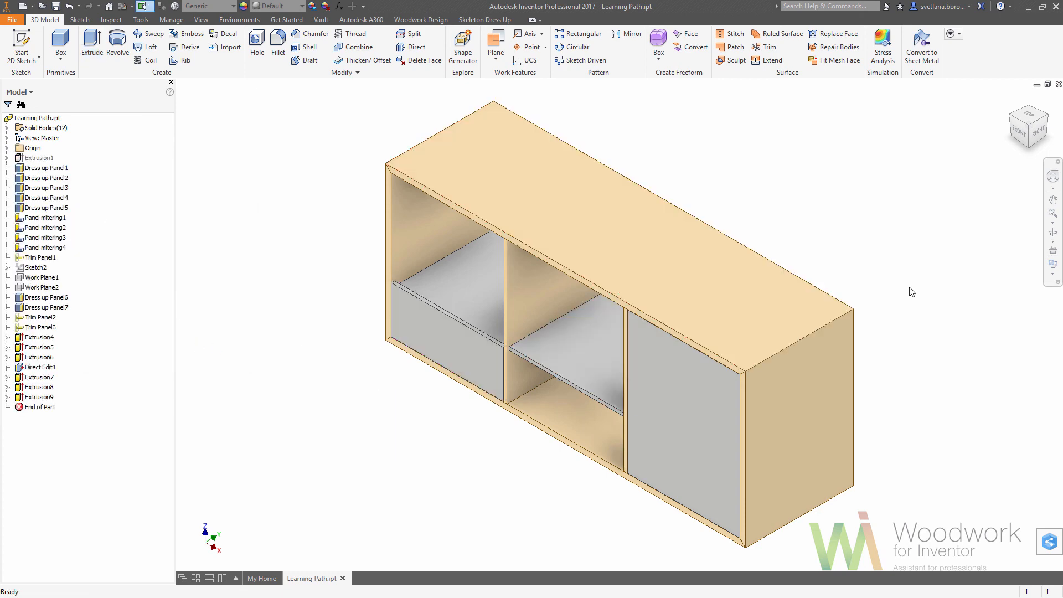
pyautogui.click(1023, 131)
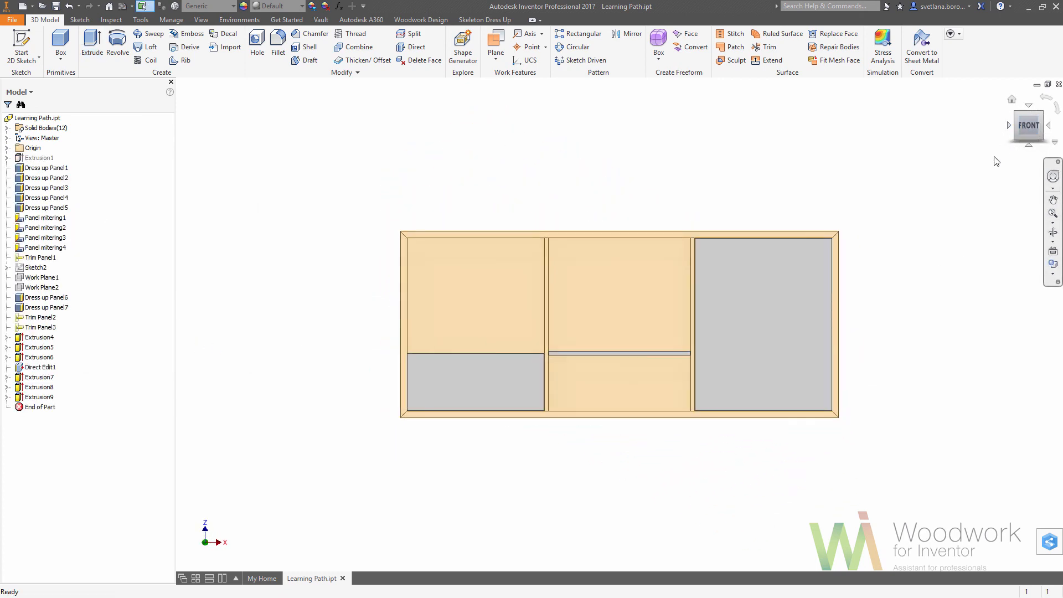